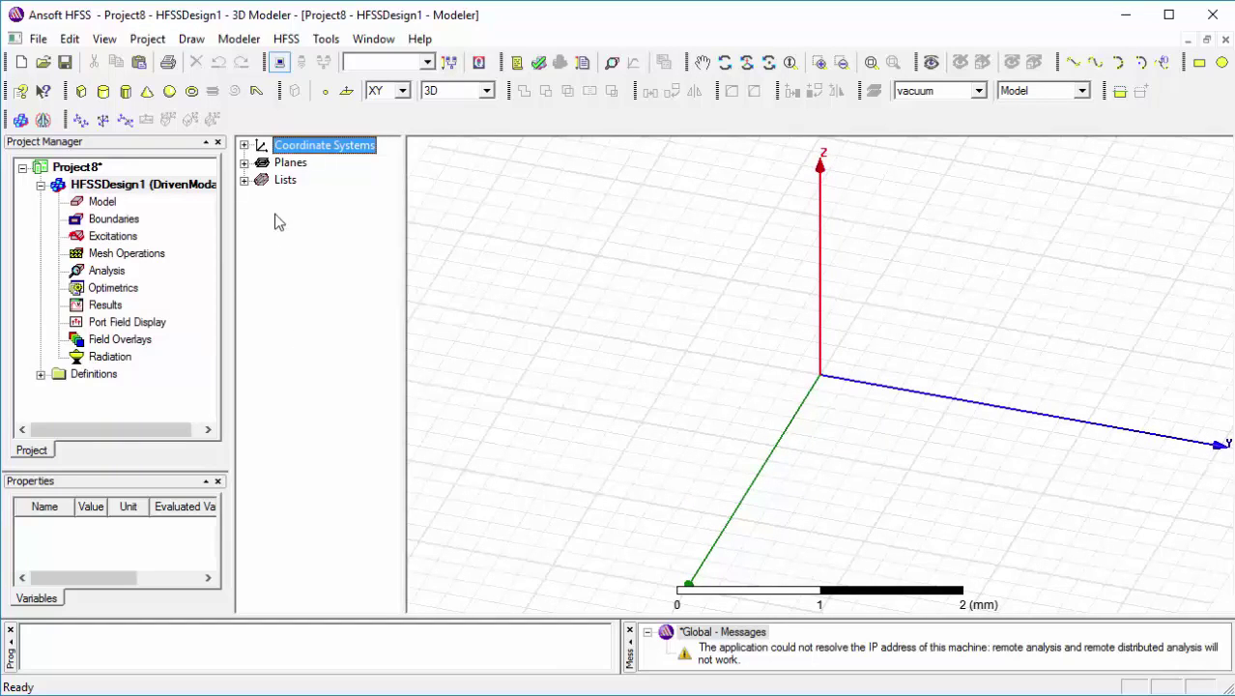
# Save the project and draw a box by picking its base corners and height
pyautogui.click(65, 62)
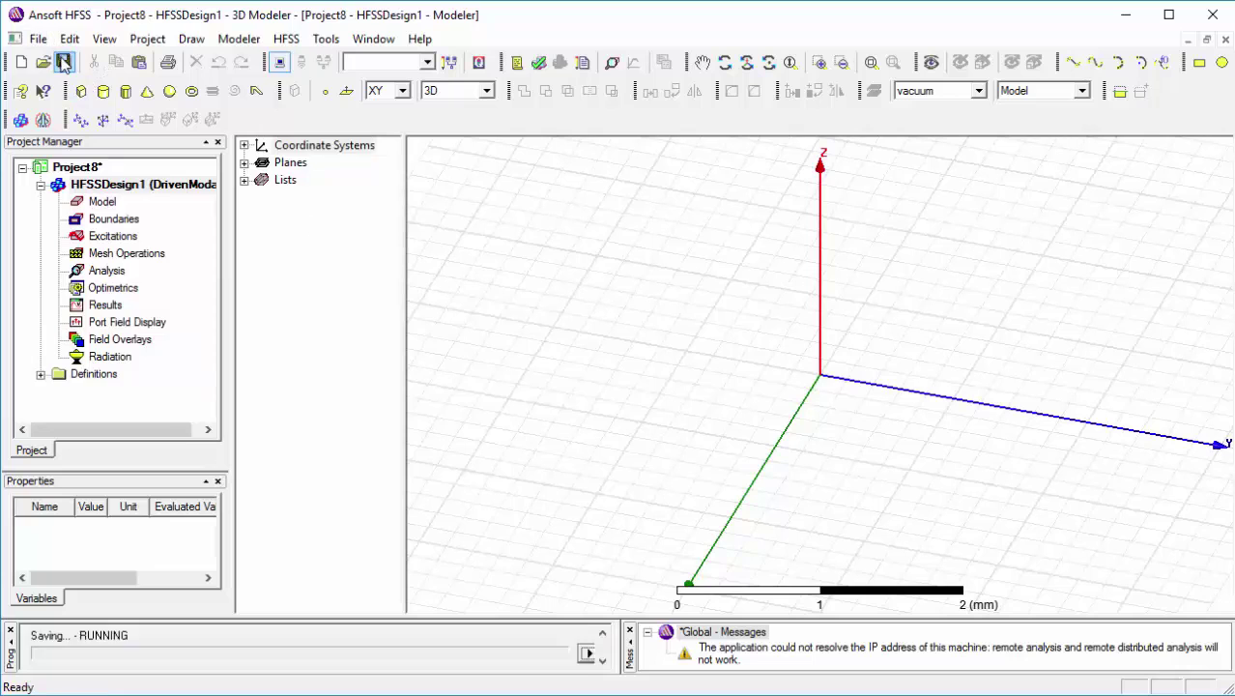
pyautogui.click(80, 90)
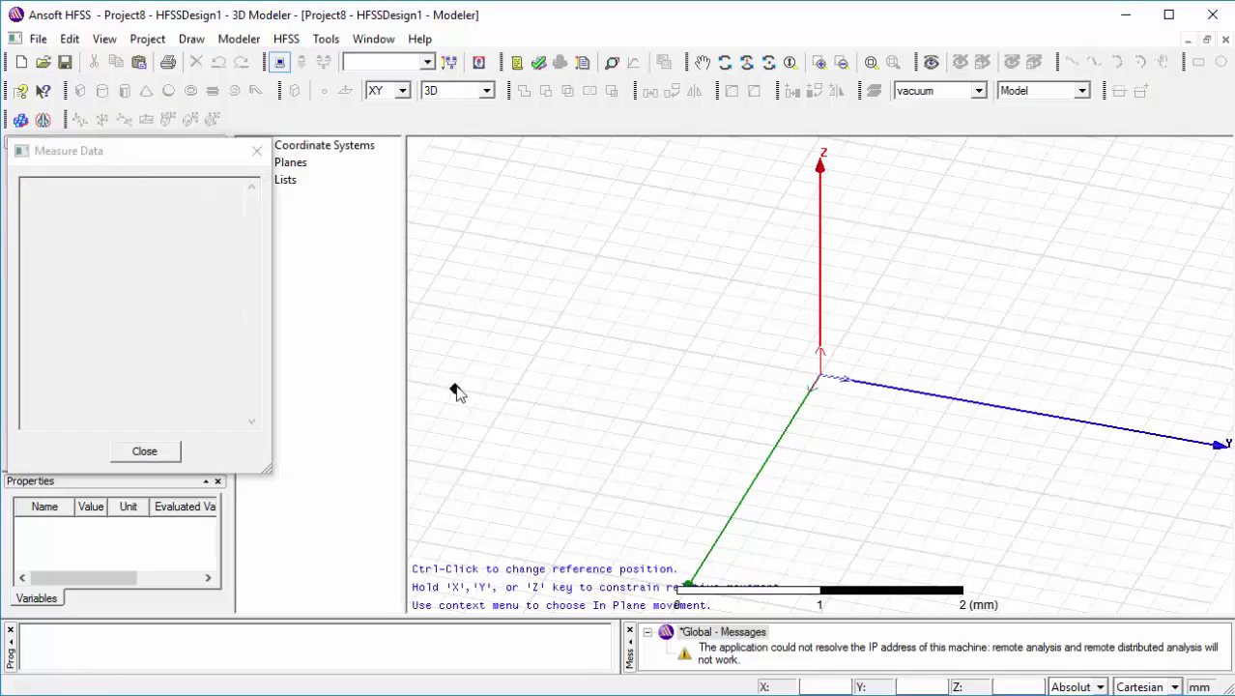
pyautogui.click(641, 281)
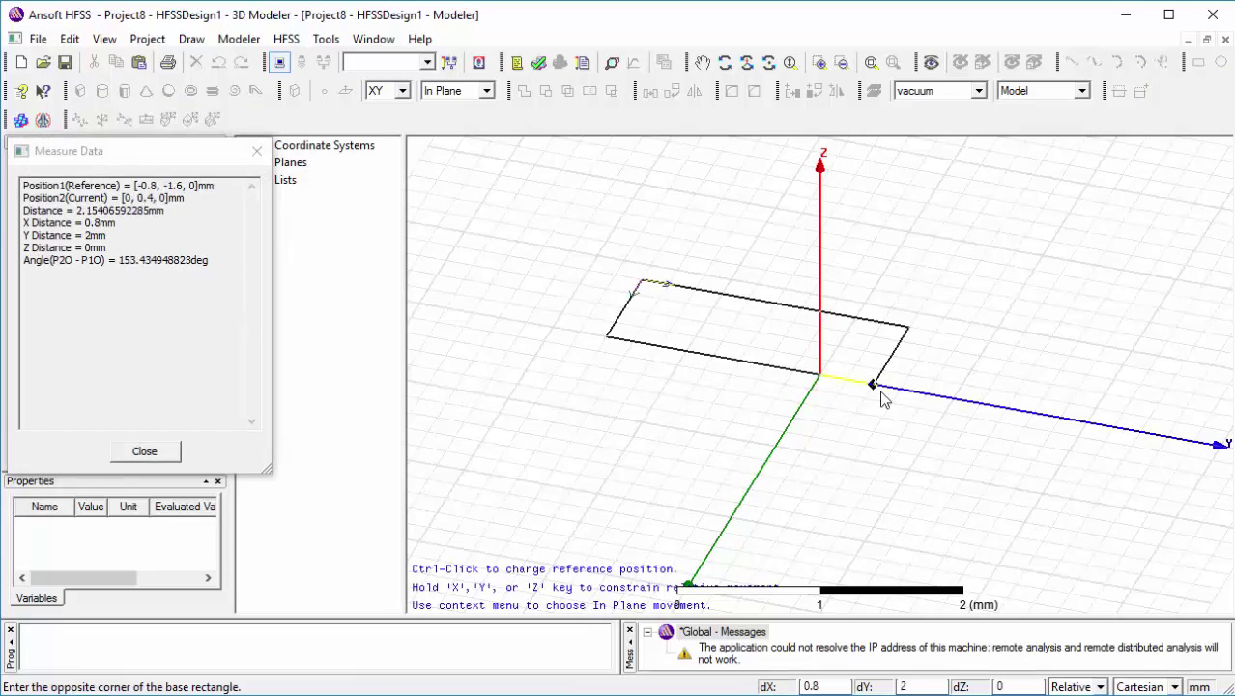
pyautogui.click(971, 508)
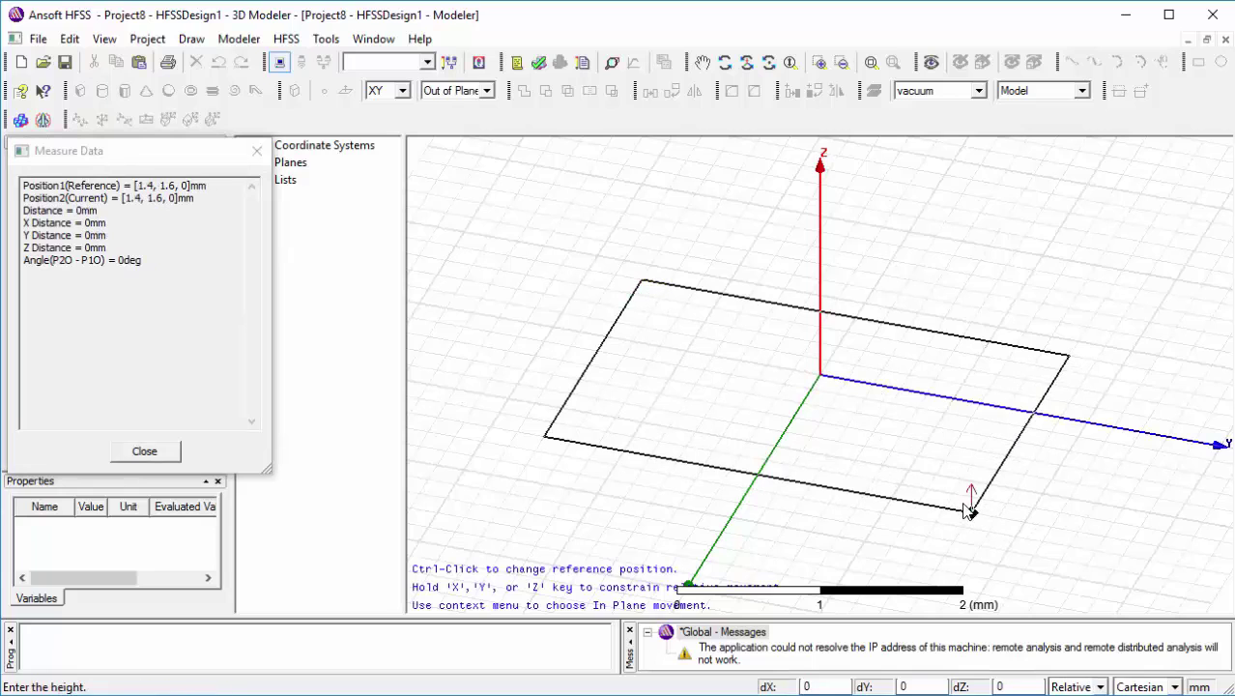
pyautogui.click(968, 501)
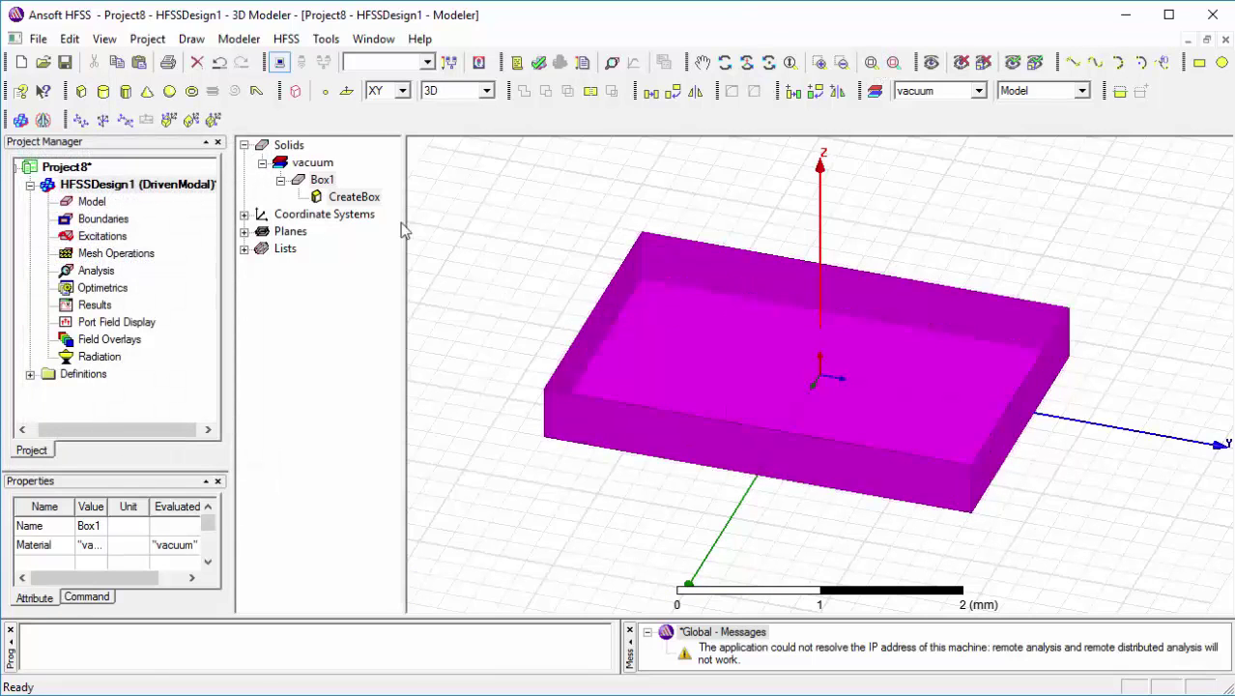
# Rename Box1 to substrate and assign it Rogers RO4350 (tm) material
pyautogui.doubleClick(321, 180)
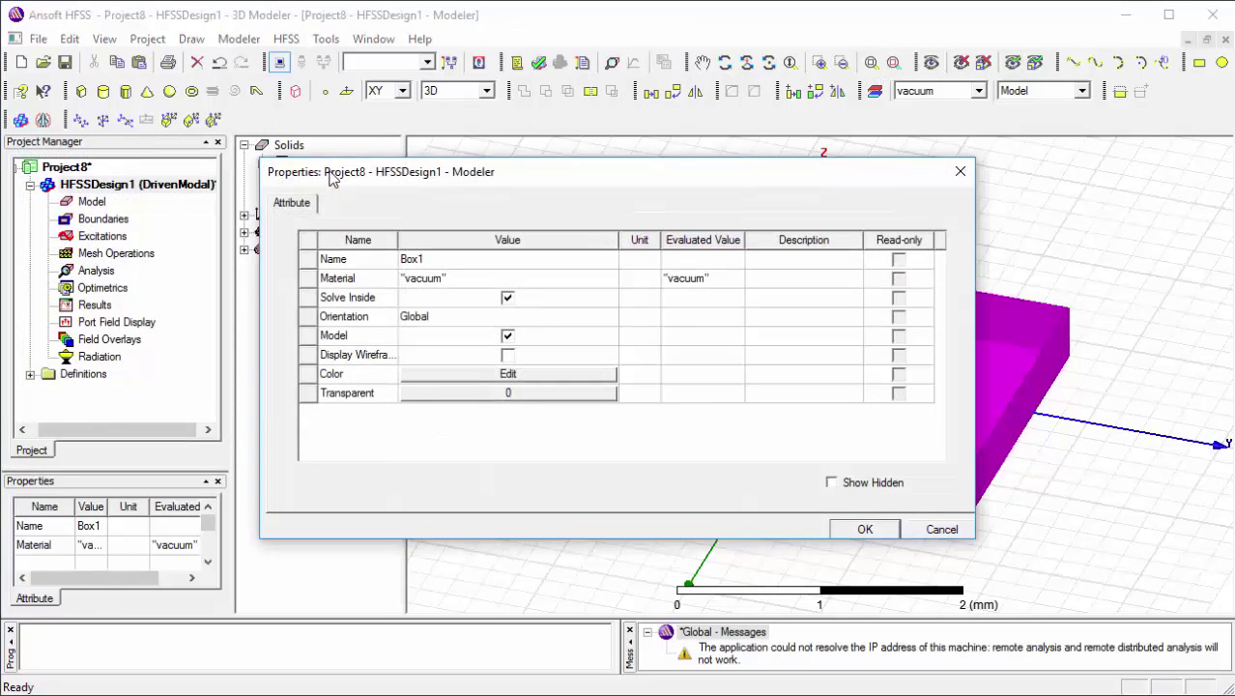
pyautogui.doubleClick(424, 262)
pyautogui.write('s')
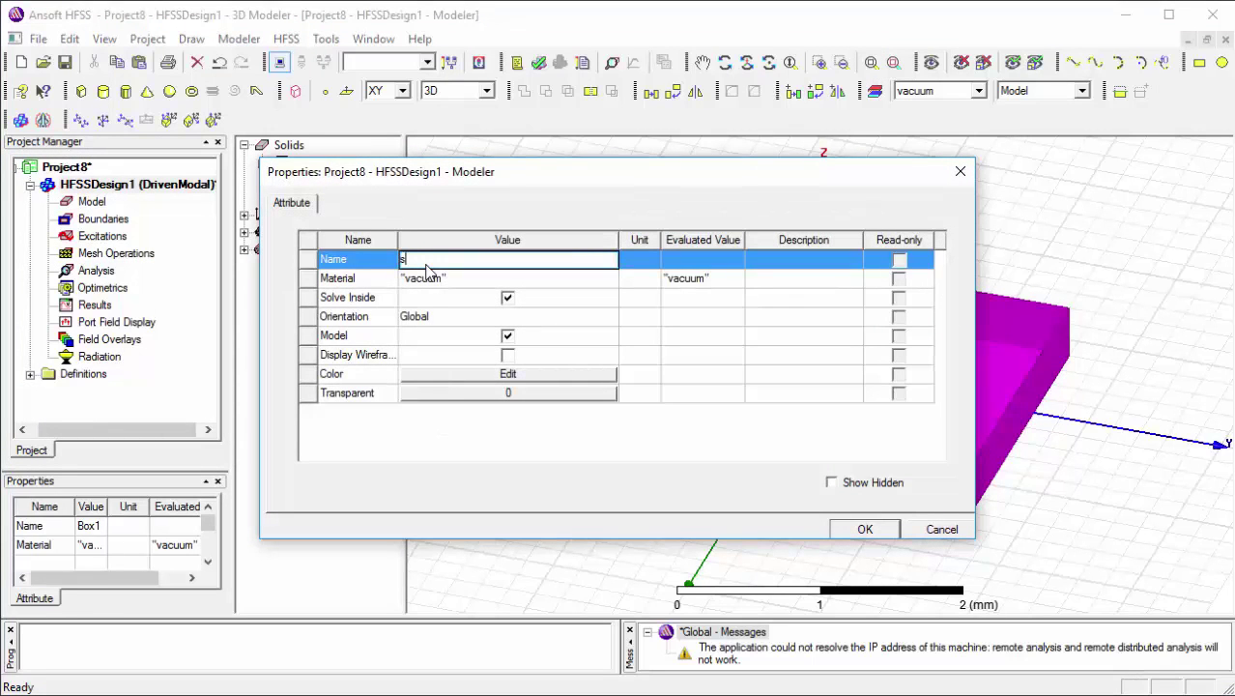
pyautogui.write('ubstrate')
pyautogui.click(436, 283)
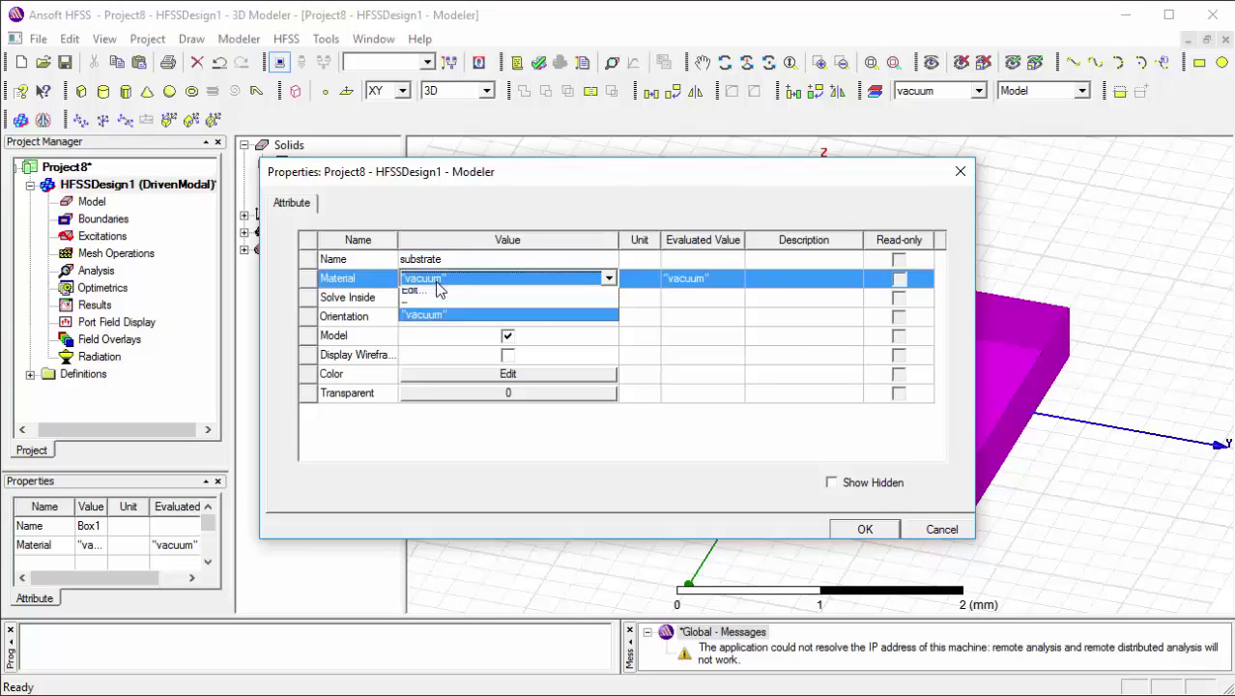
pyautogui.click(436, 291)
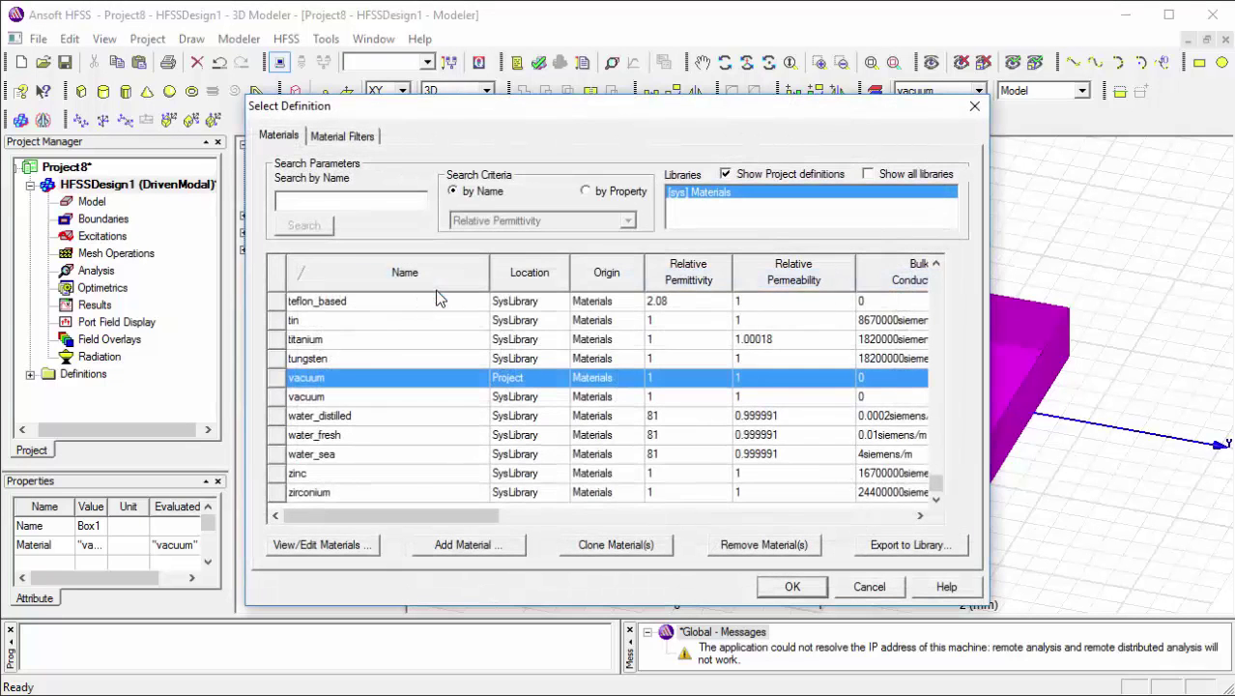
pyautogui.write('r')
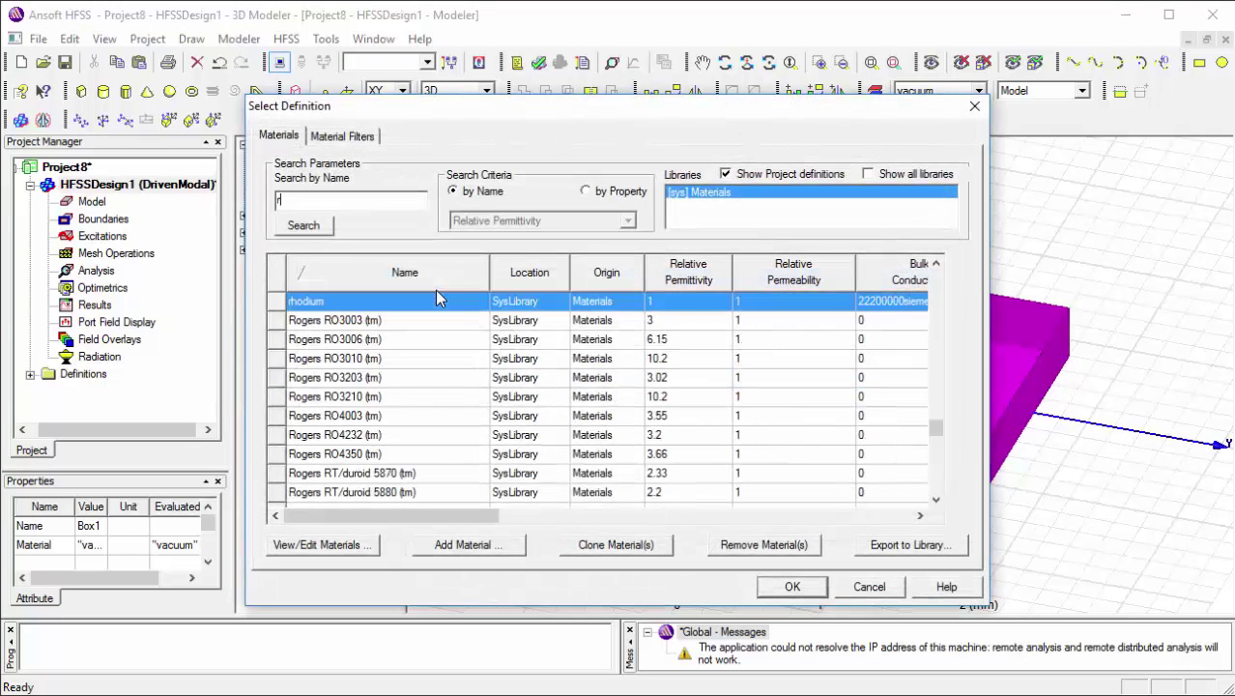
pyautogui.click(418, 455)
pyautogui.click(792, 588)
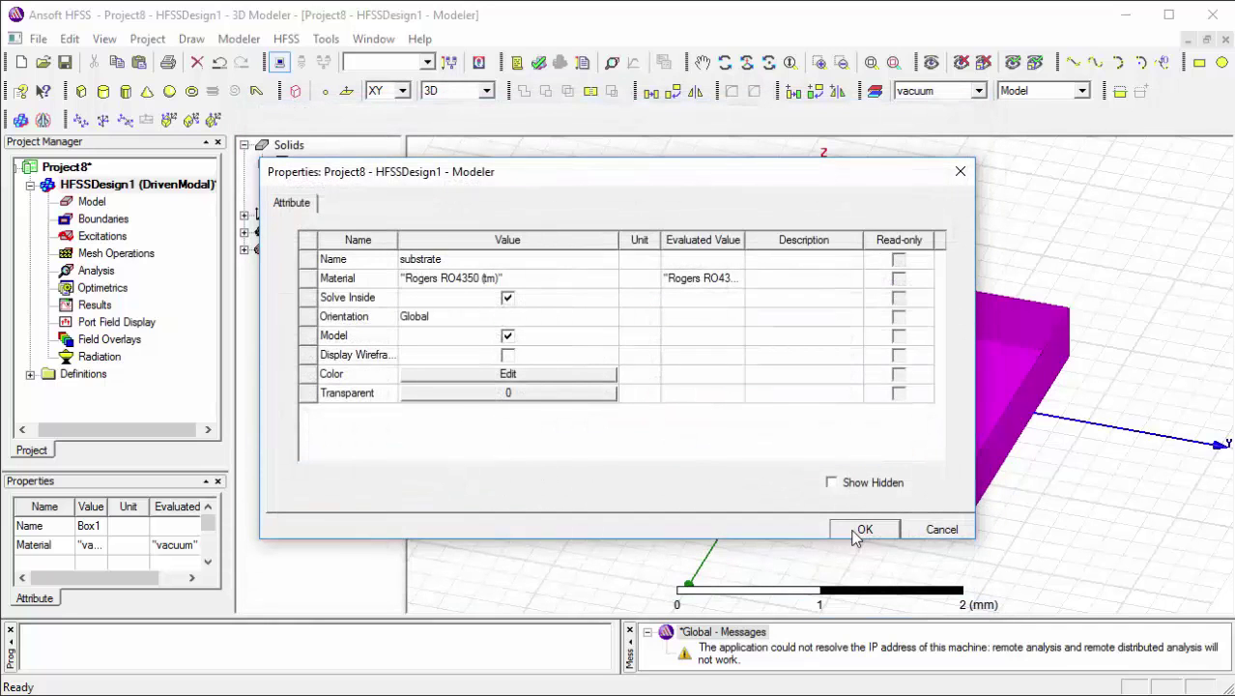
# Set the substrate's transparency to 0.6 and apply the properties
pyautogui.click(603, 394)
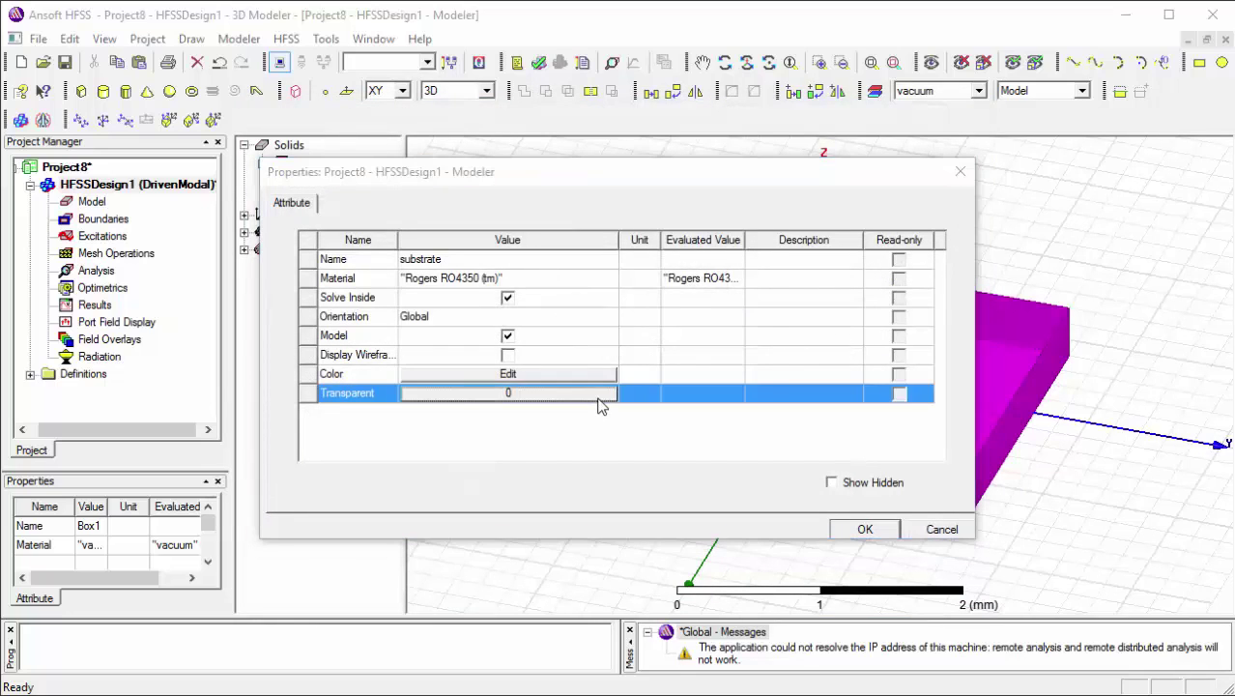
pyautogui.click(642, 342)
pyautogui.click(641, 342)
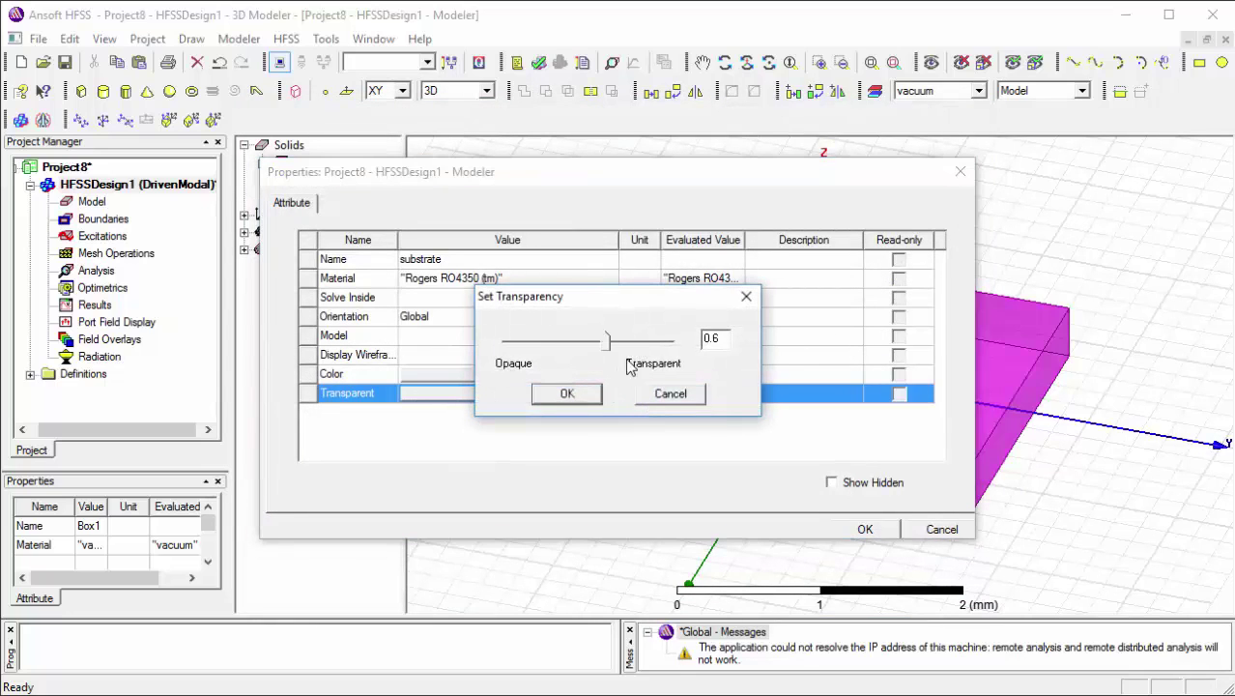
pyautogui.click(596, 395)
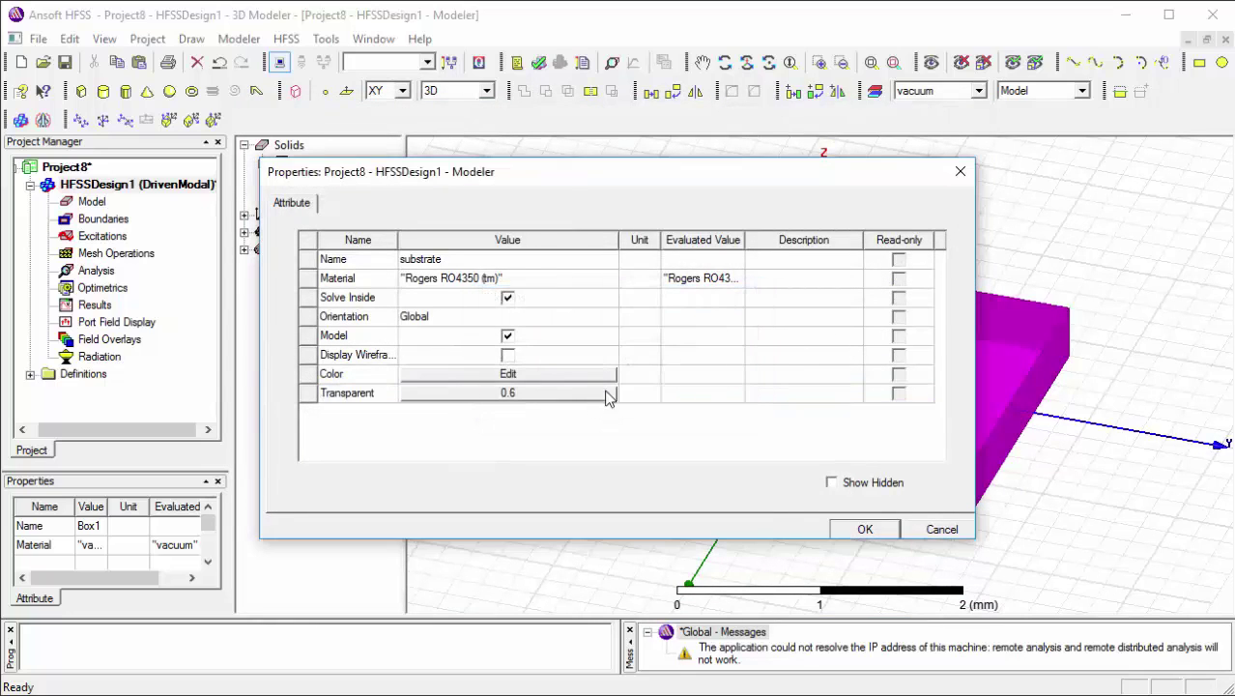
pyautogui.click(864, 530)
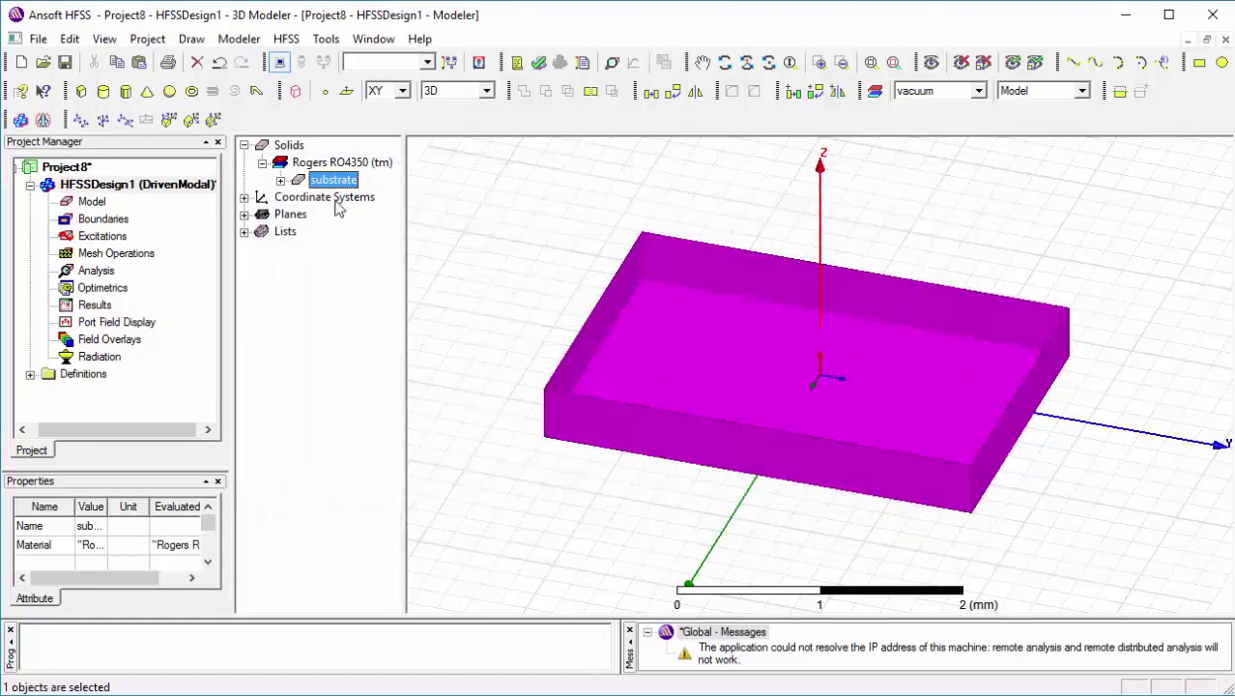
# Set the substrate CreateBox position to -subl/2,-subw/2,0
pyautogui.click(280, 180)
pyautogui.doubleClick(329, 197)
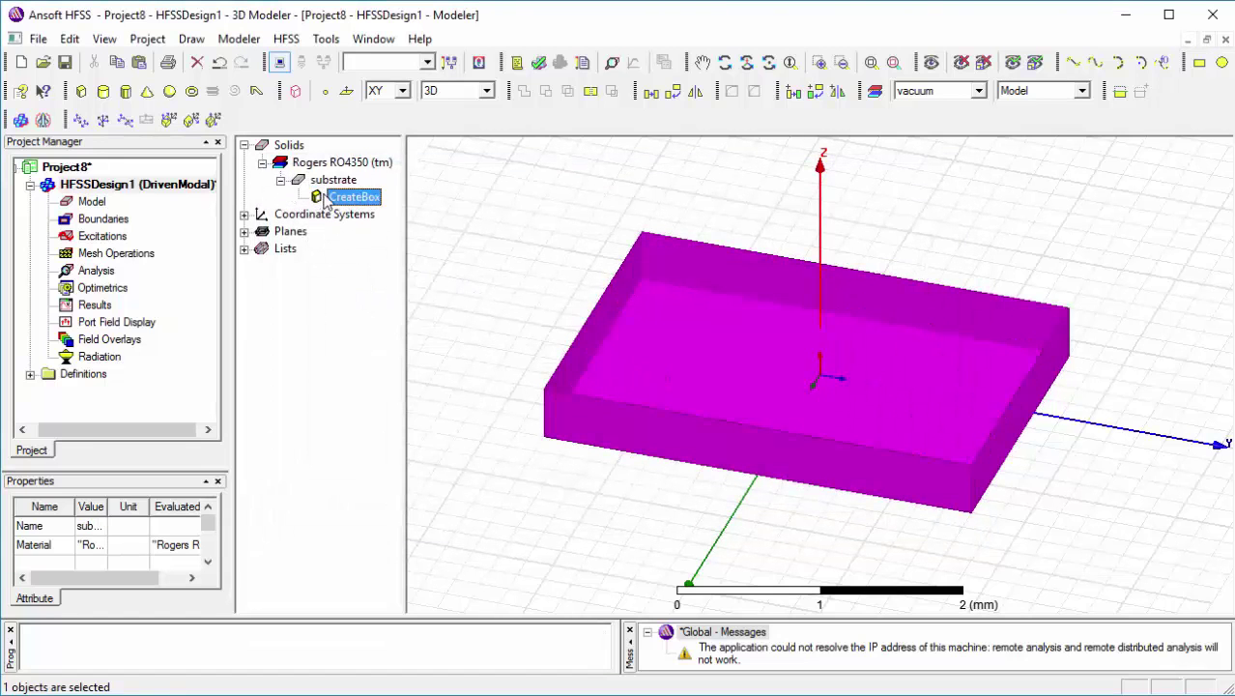
pyautogui.click(545, 300)
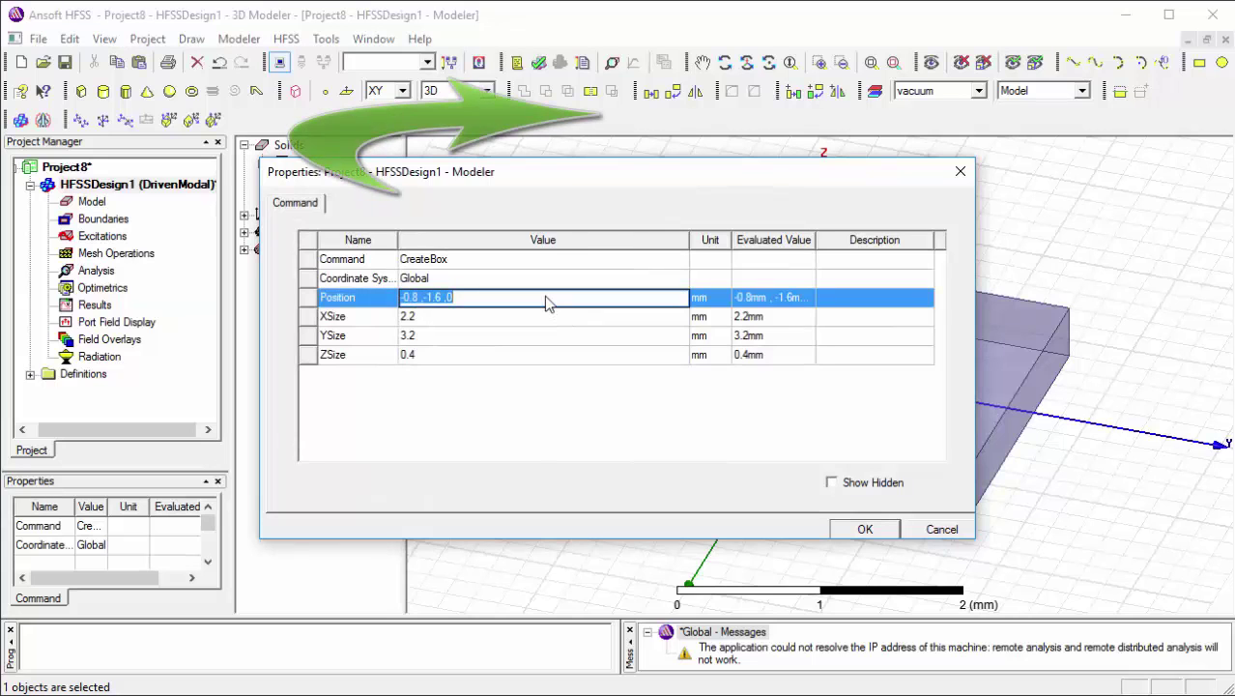
pyautogui.write('sub')
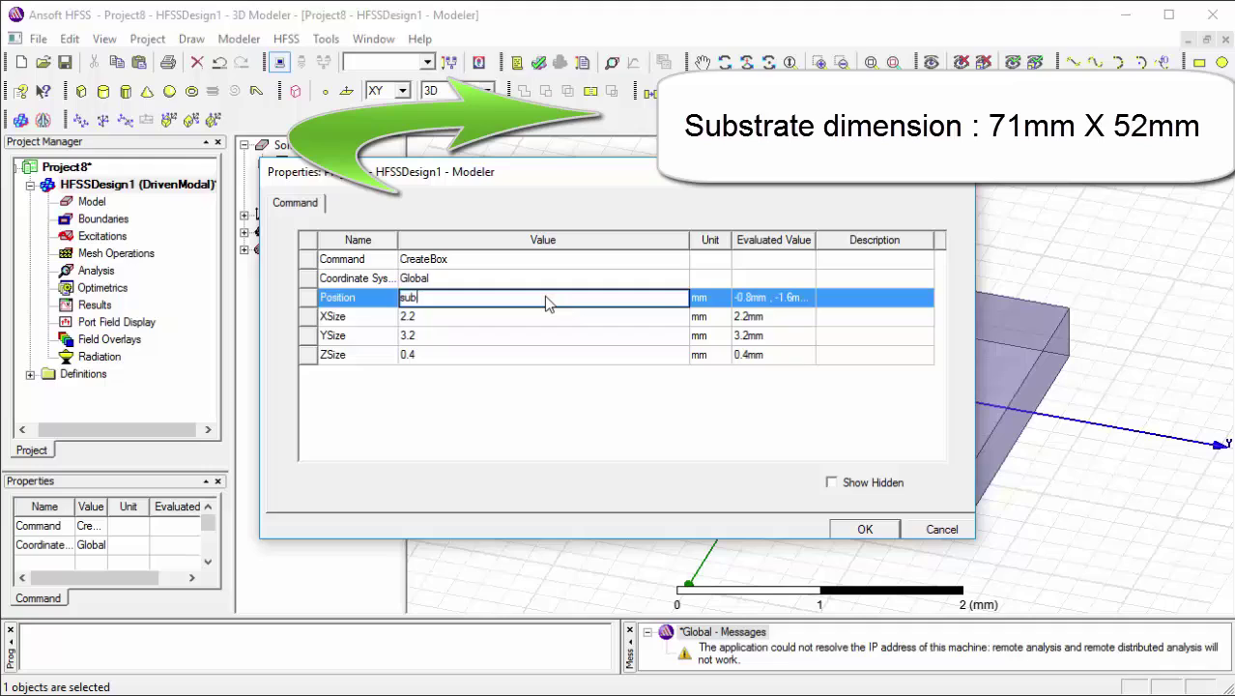
pyautogui.write('l')
pyautogui.press('Home')
pyautogui.write('-')
pyautogui.press('End')
pyautogui.write('/2,-subw')
pyautogui.press('BackSpace')
pyautogui.write('w/2,0')
pyautogui.press('Return')
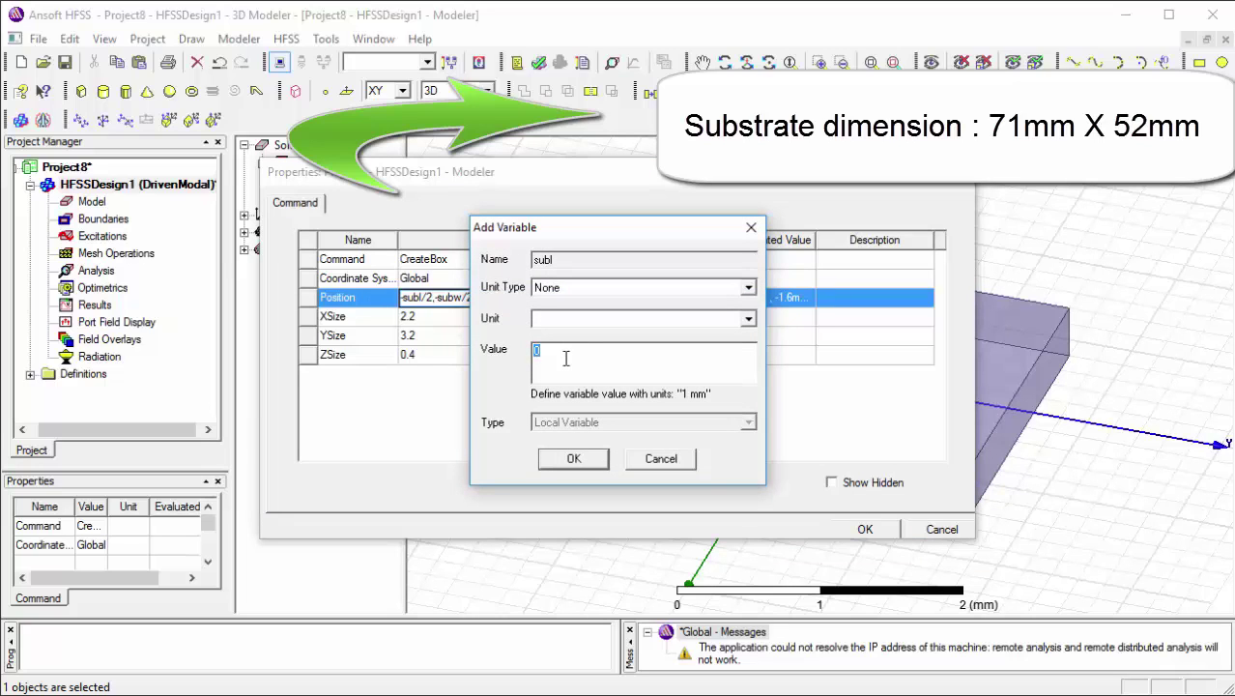
# Define the new variables subl as 71mm and subw as 52mm
pyautogui.write('71mm')
pyautogui.press('Return')
pyautogui.write('52mm')
pyautogui.press('Return')
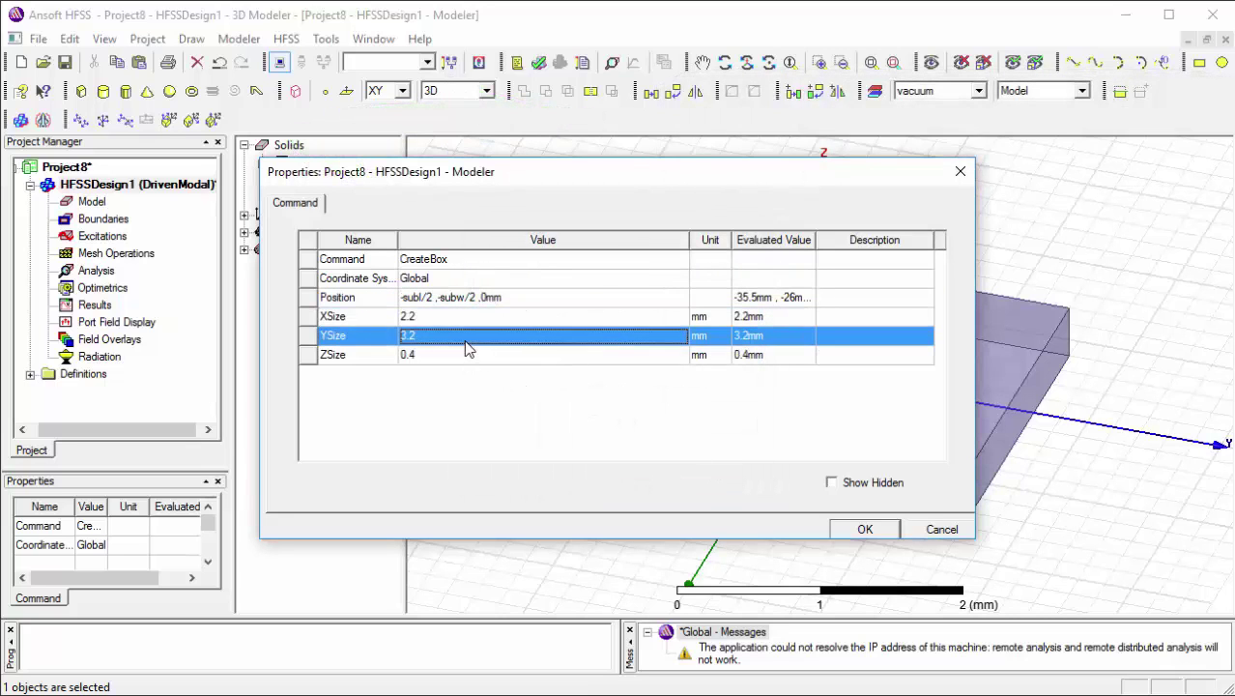
# Size the substrate XSize subl, YSize subw, ZSize -h, defining h as 6mm, and apply
pyautogui.click(467, 338)
pyautogui.click(454, 318)
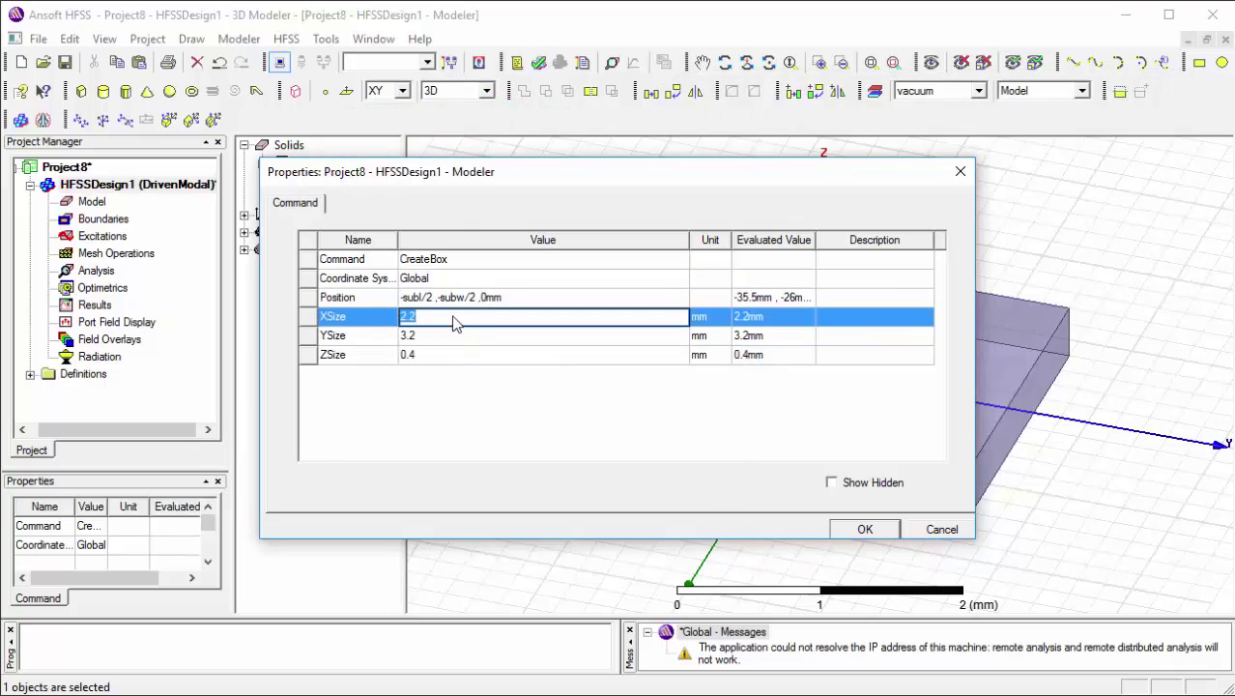
pyautogui.write('subl')
pyautogui.click(459, 338)
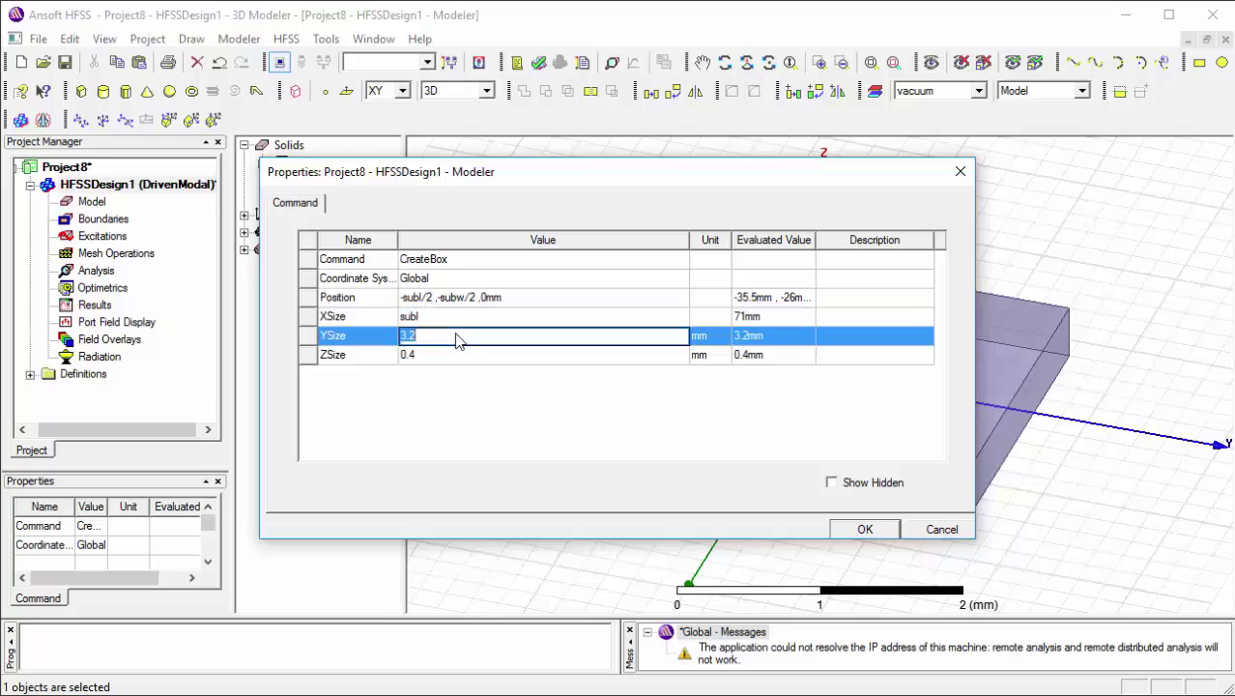
pyautogui.write('subw')
pyautogui.click(439, 356)
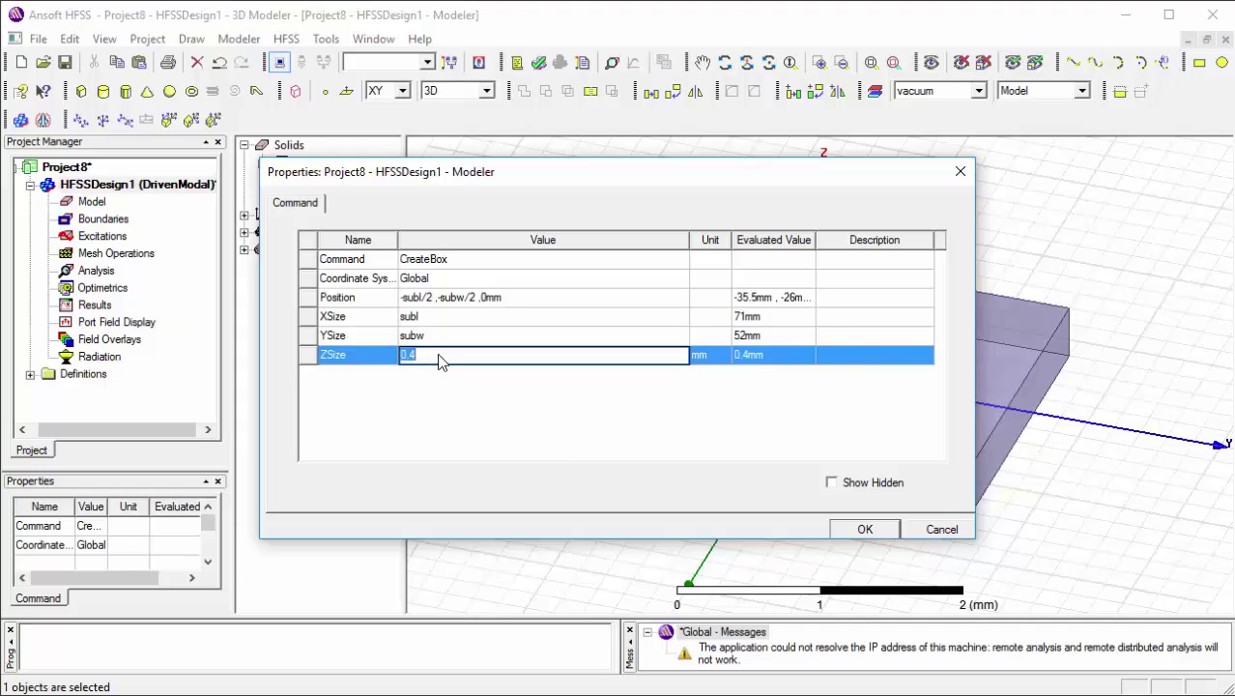
pyautogui.write('-h')
pyautogui.press('Return')
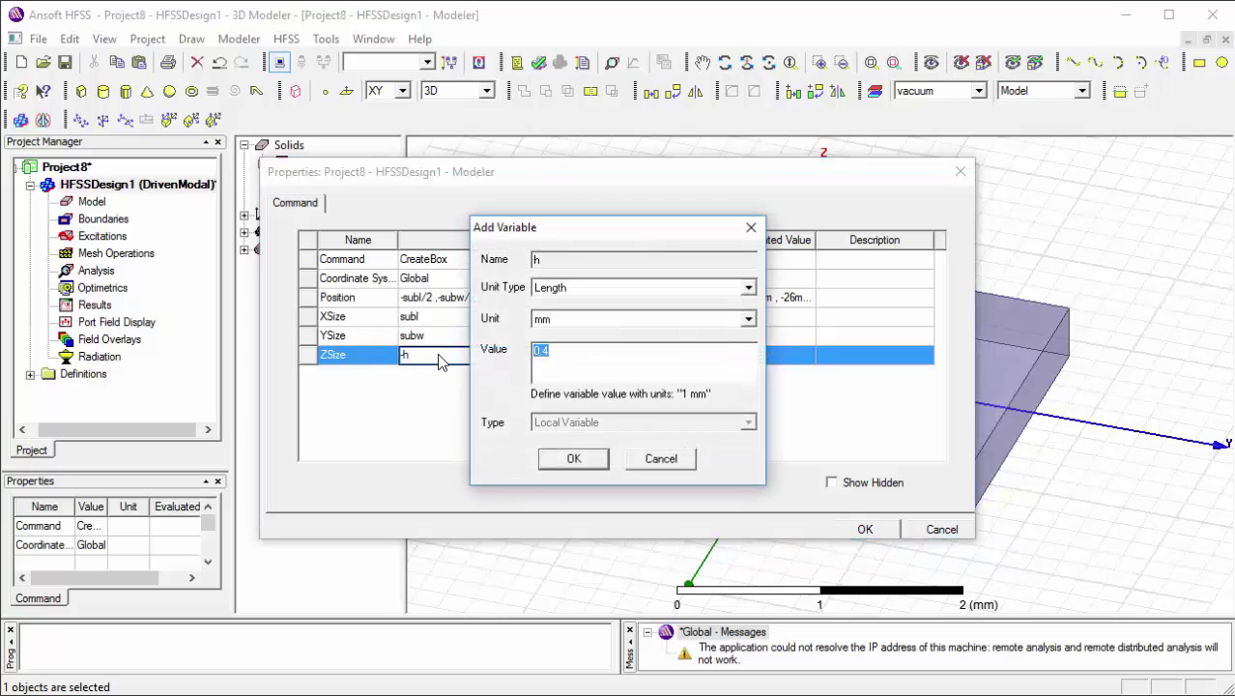
pyautogui.write('6mm')
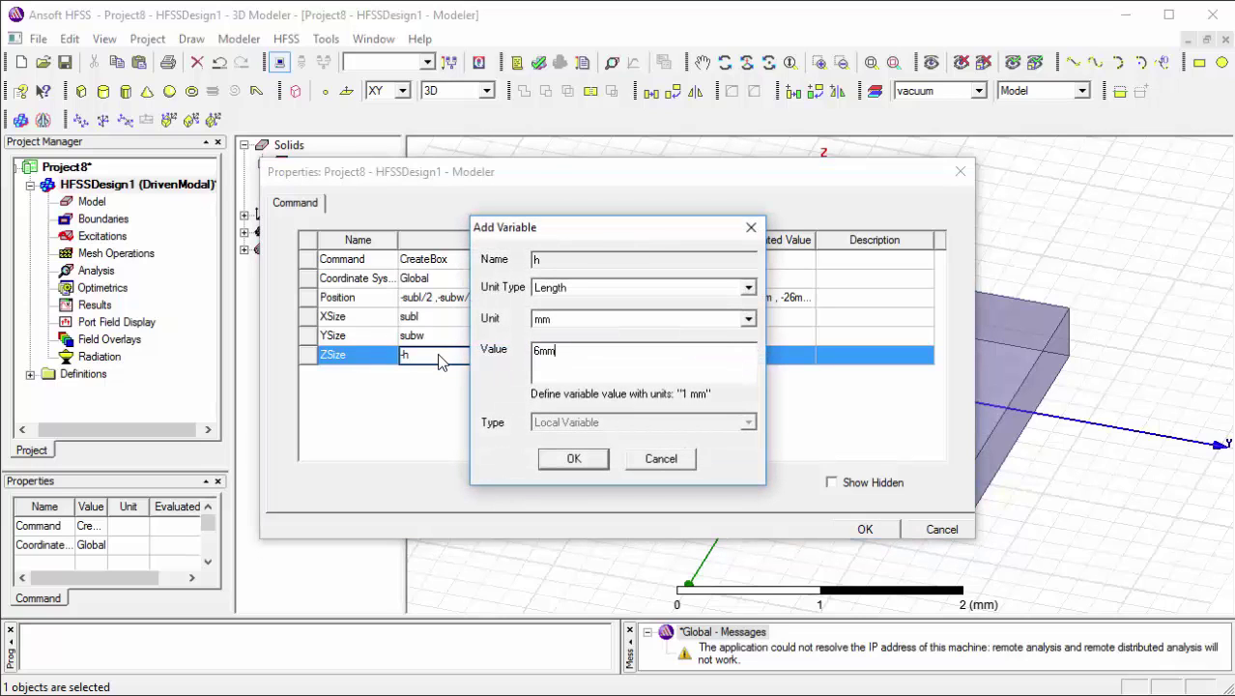
pyautogui.press('Return')
pyautogui.click(583, 444)
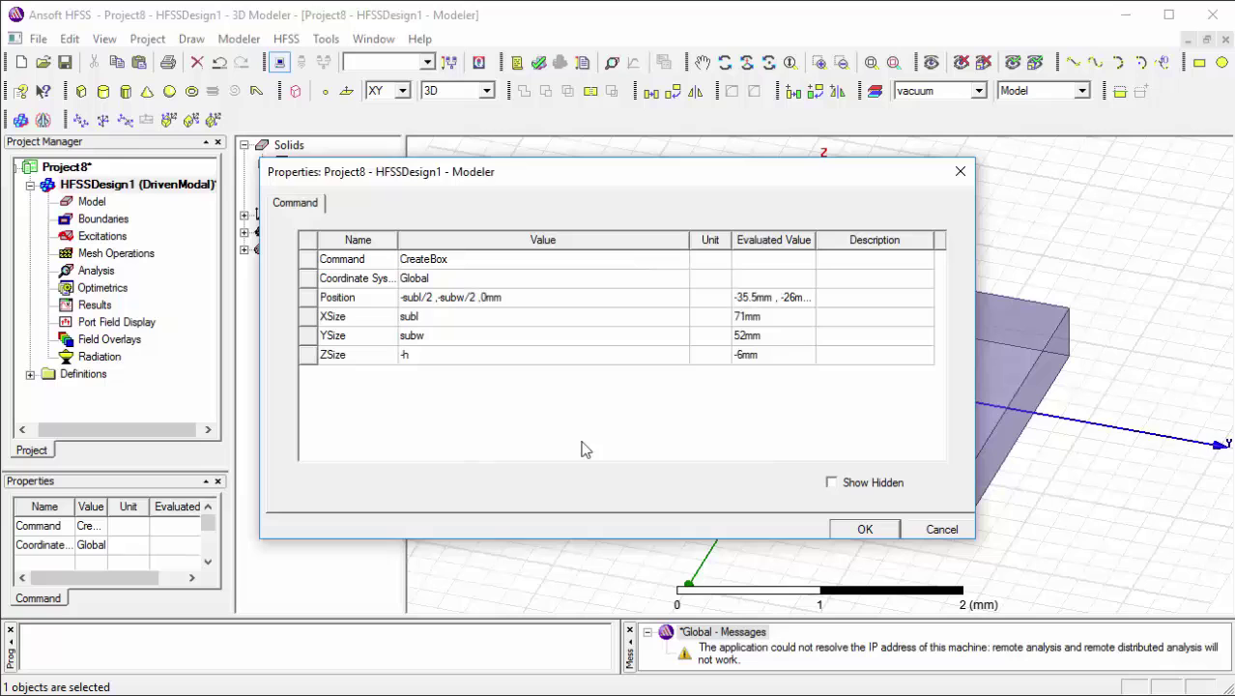
pyautogui.click(870, 528)
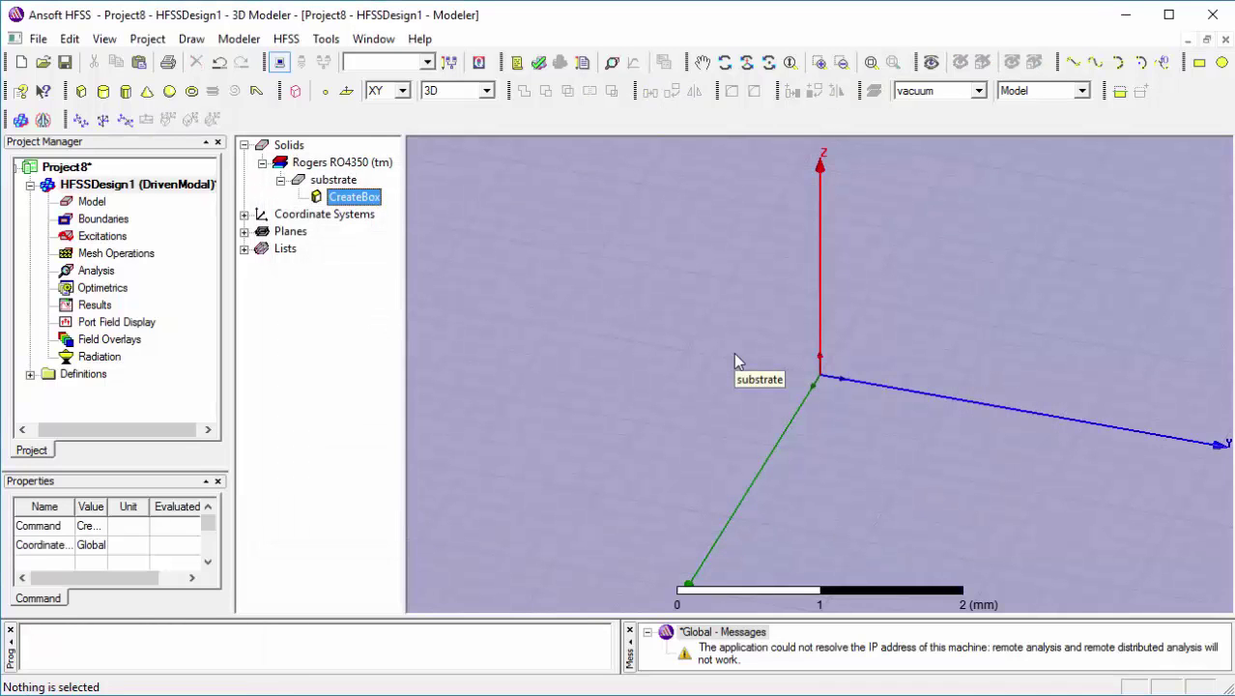
# Fit the substrate box in view and orbit to see it tilted from above
pyautogui.hotkey('ctrl', 'd')
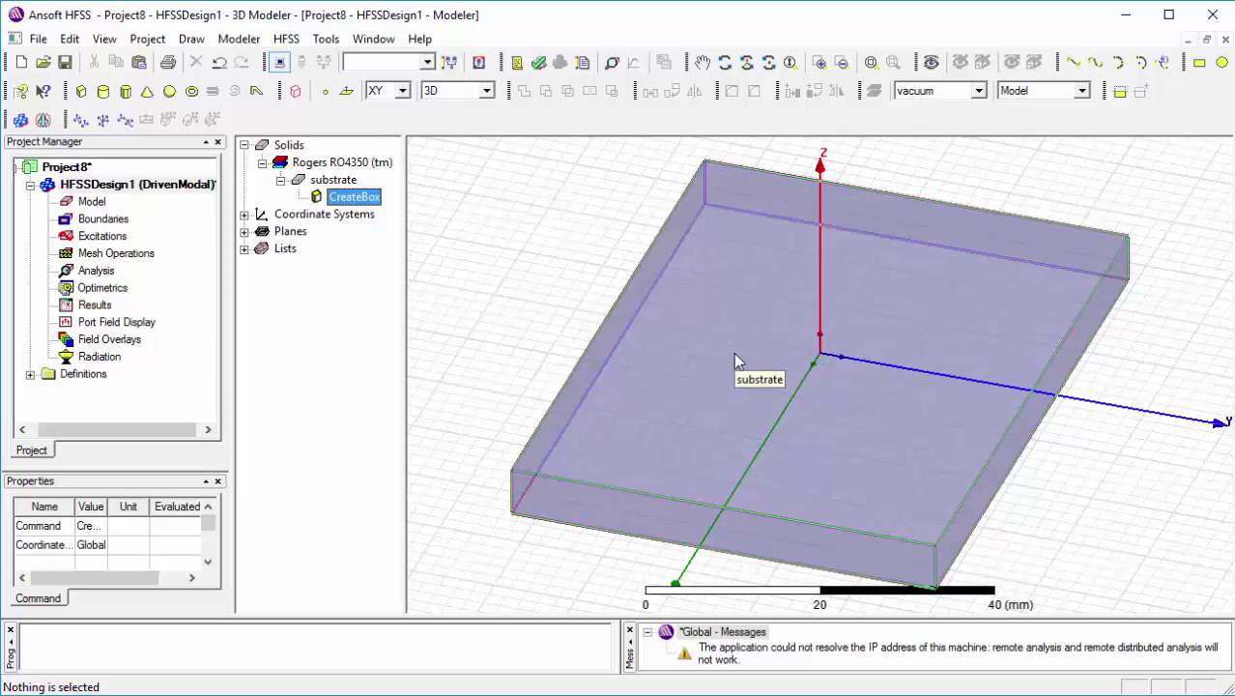
pyautogui.click(725, 62)
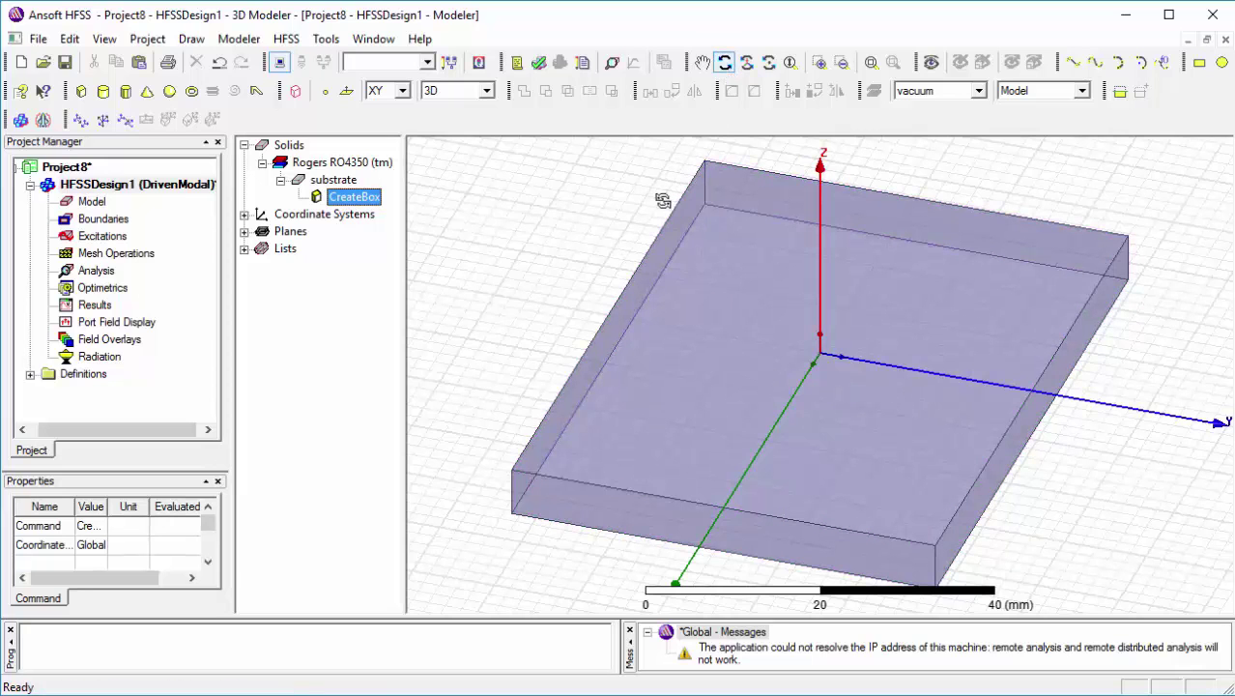
pyautogui.moveTo(663, 200); pyautogui.dragTo(703, 281)
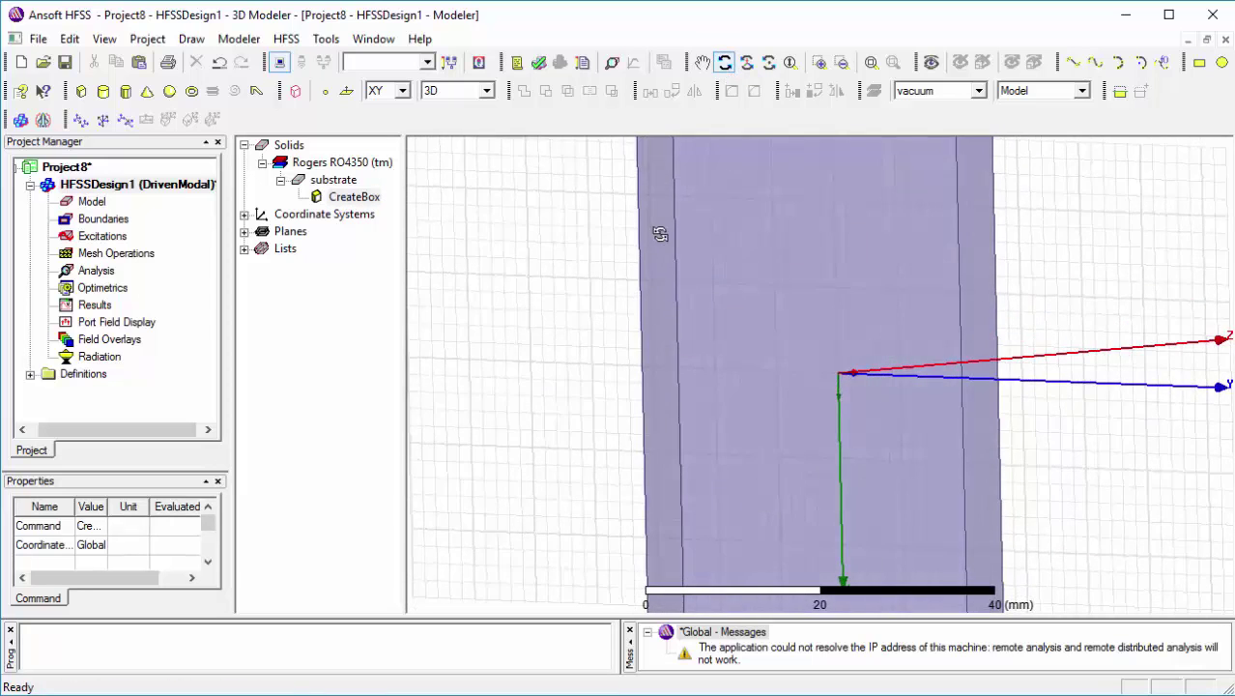
pyautogui.moveTo(660, 234); pyautogui.dragTo(736, 410)
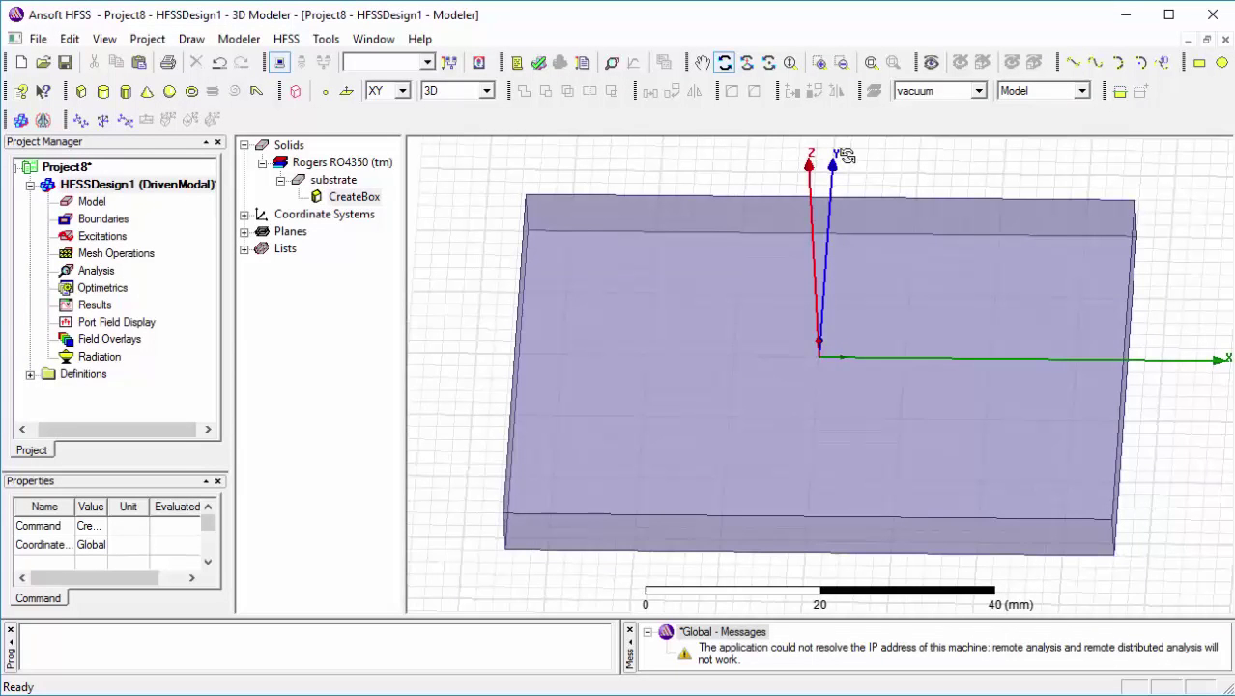
# Draw a rectangle sheet across the substrate's top face
pyautogui.click(1200, 62)
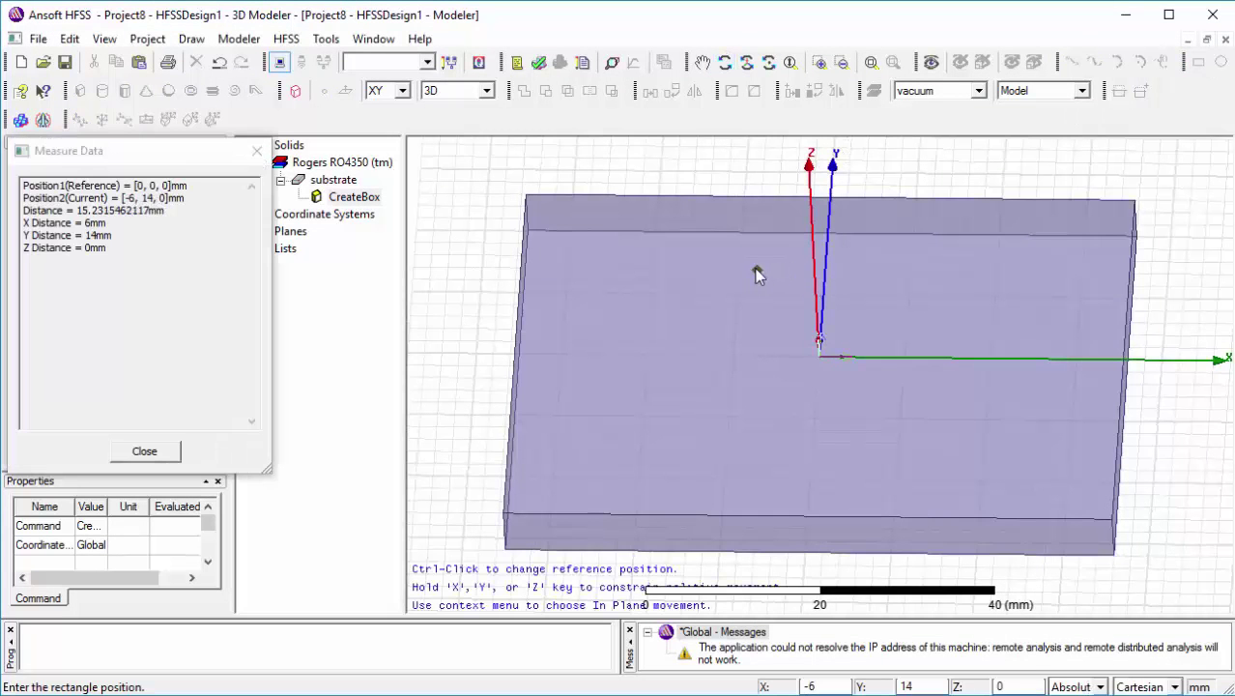
pyautogui.click(954, 417)
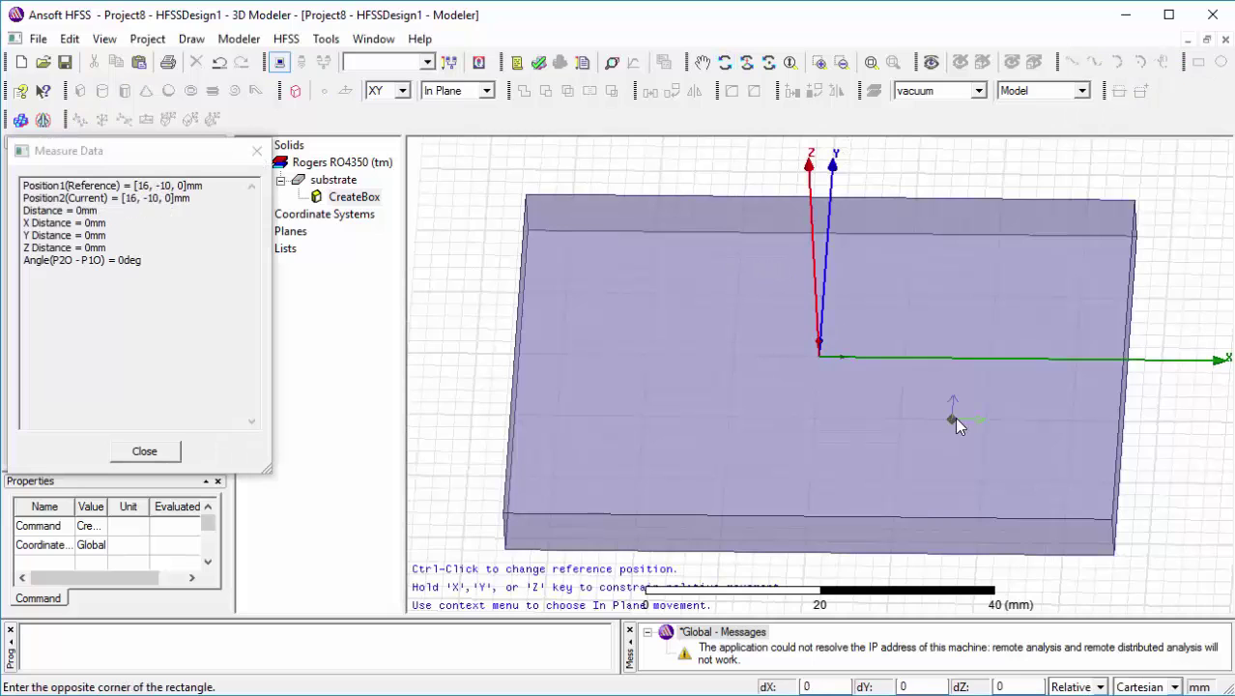
pyautogui.click(709, 270)
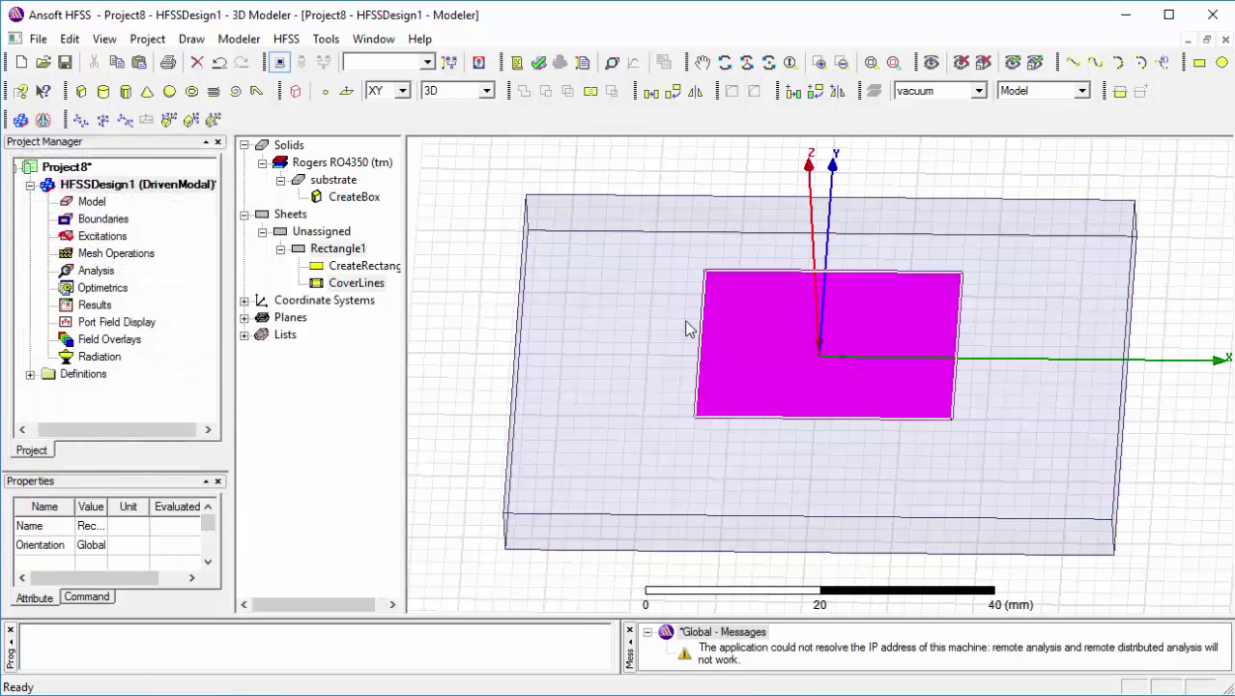
# Rename the rectangle to patch and colour it green
pyautogui.doubleClick(338, 249)
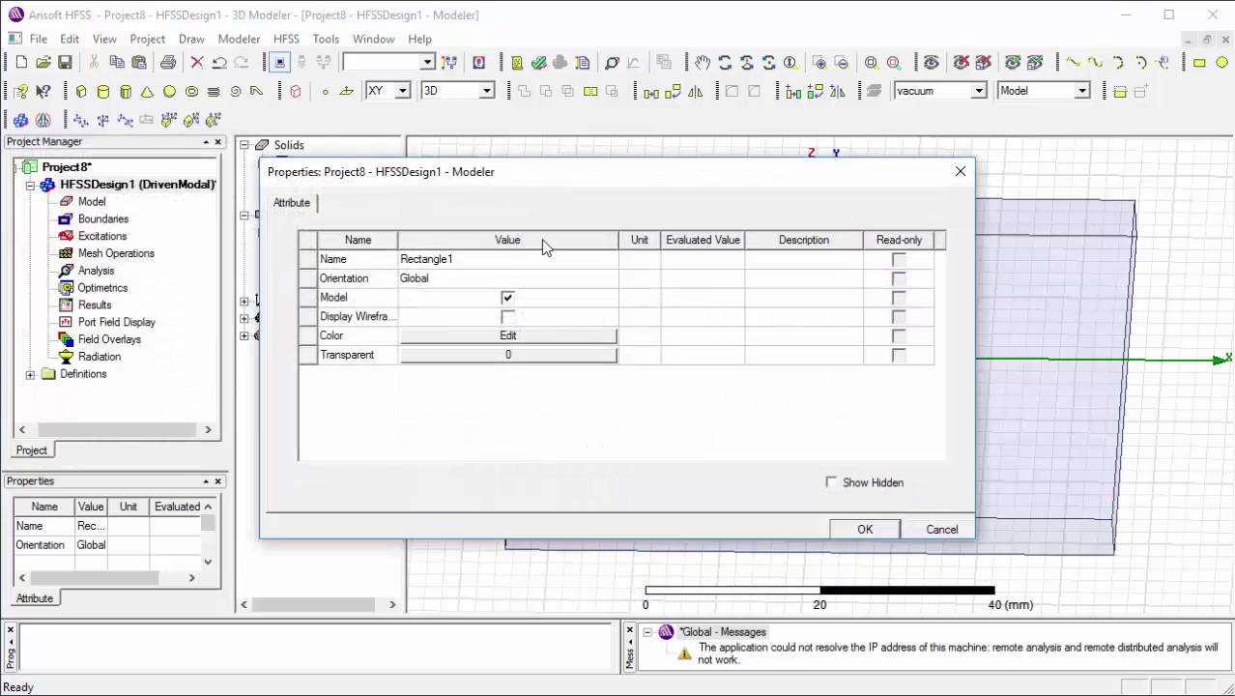
pyautogui.doubleClick(490, 261)
pyautogui.press('BackSpace')
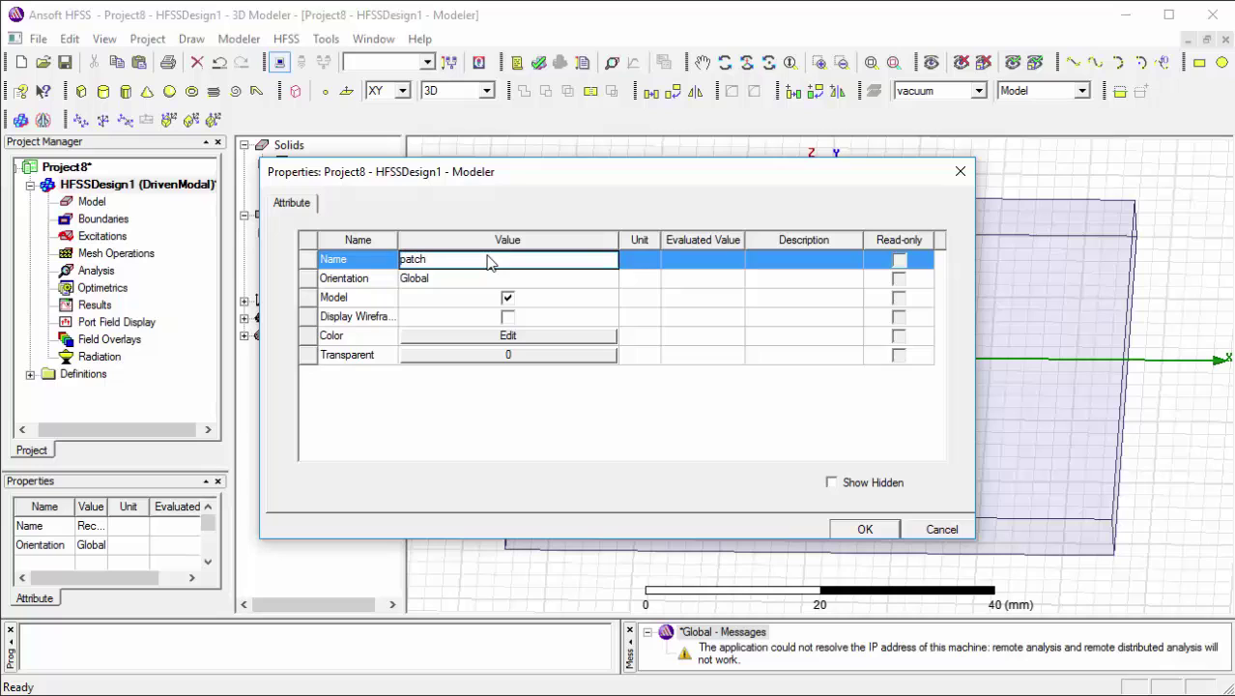
pyautogui.click(488, 279)
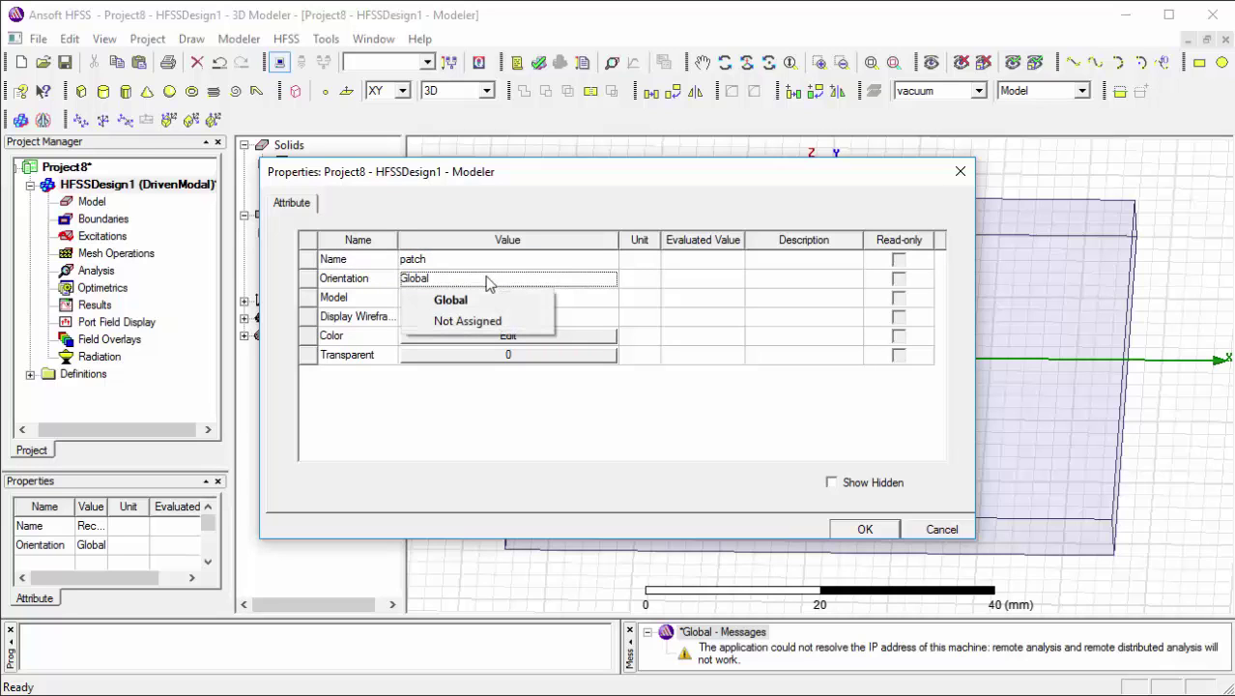
pyautogui.click(491, 299)
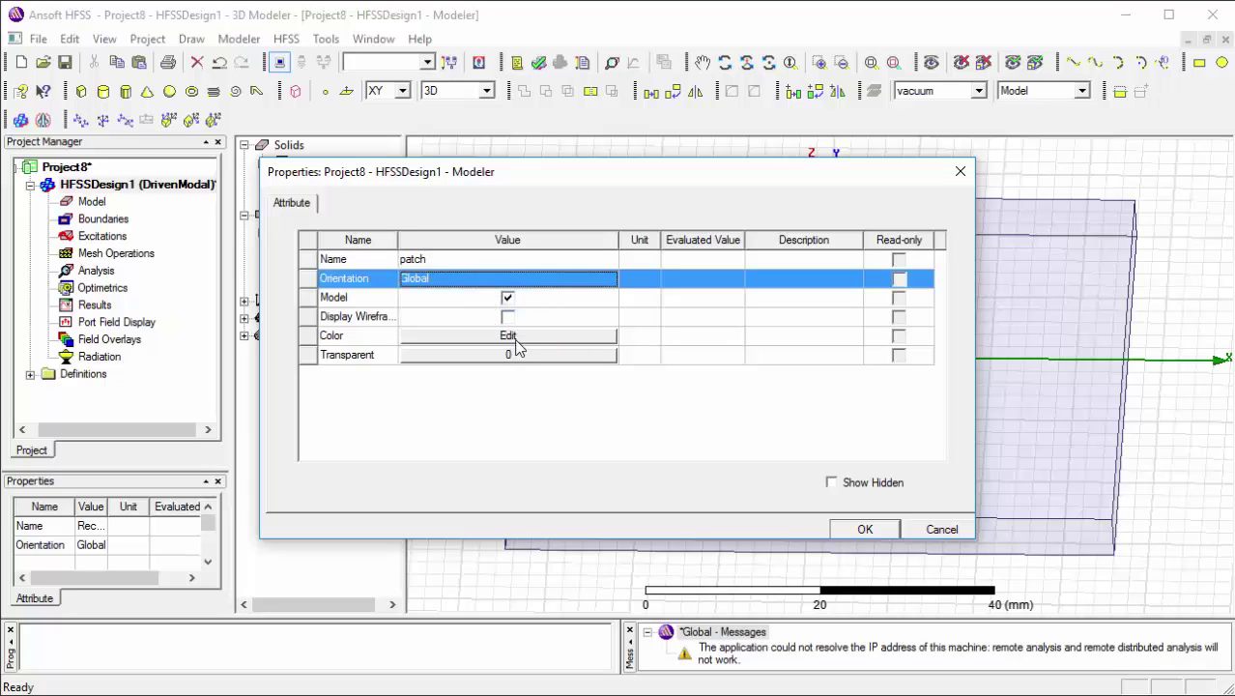
pyautogui.click(512, 337)
pyautogui.click(472, 293)
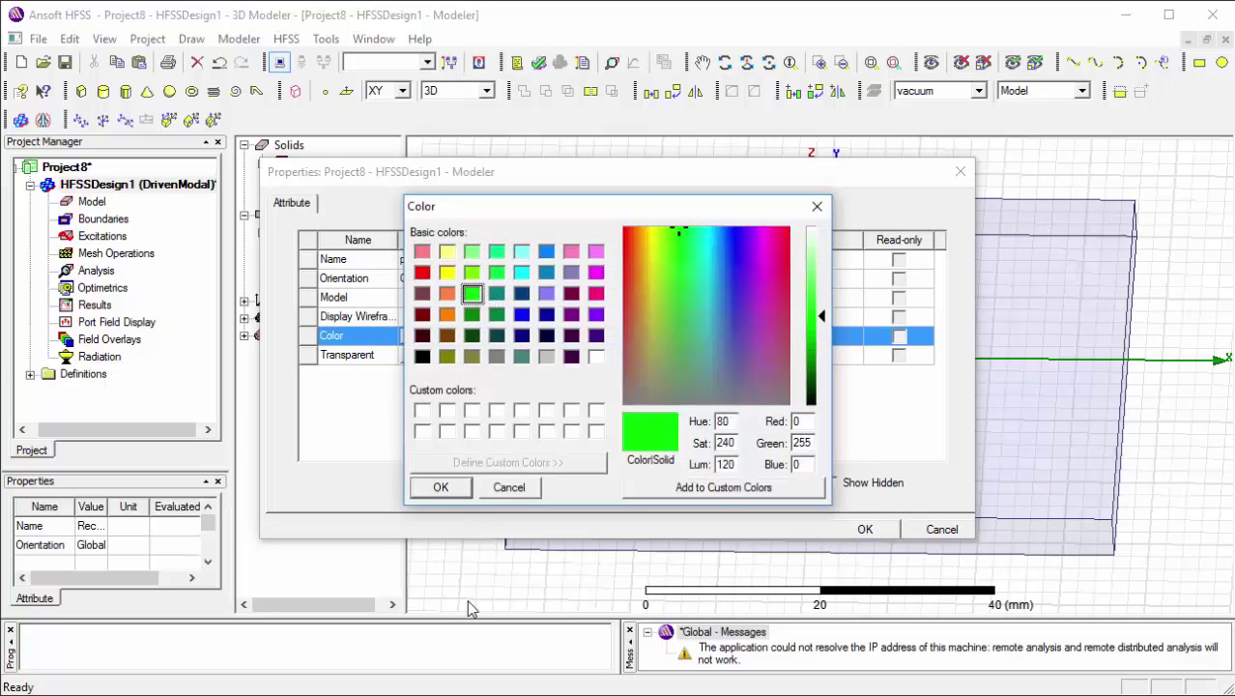
pyautogui.click(441, 487)
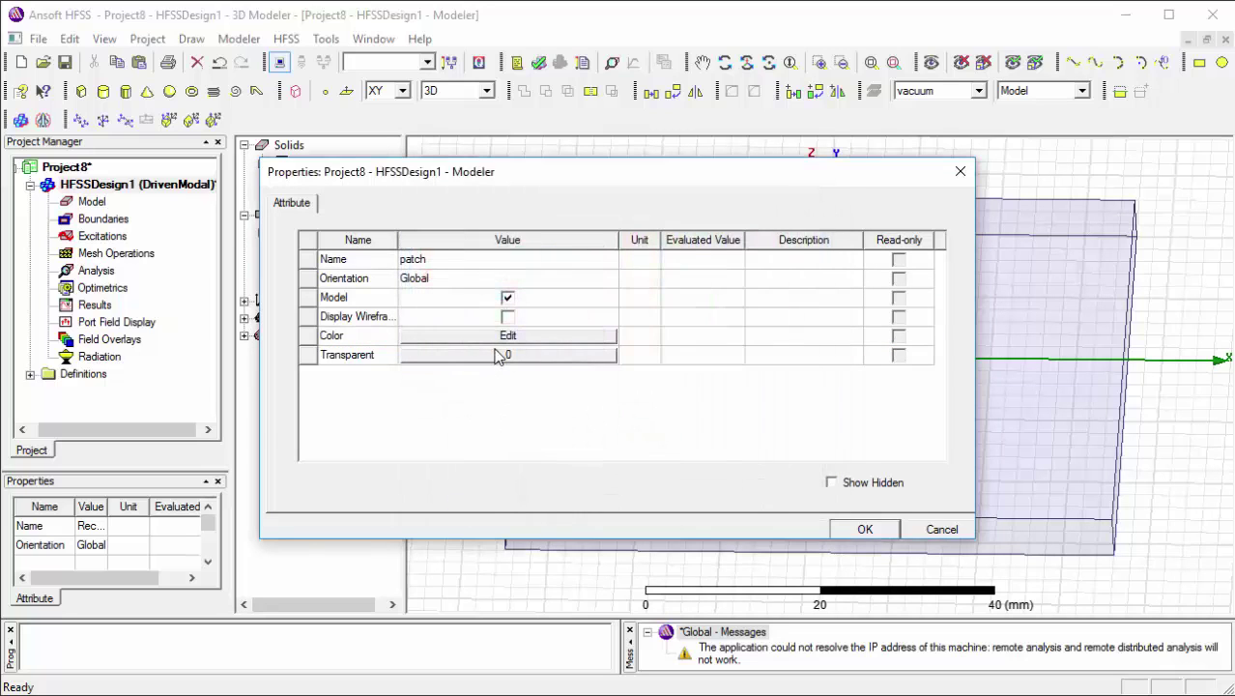
pyautogui.click(497, 356)
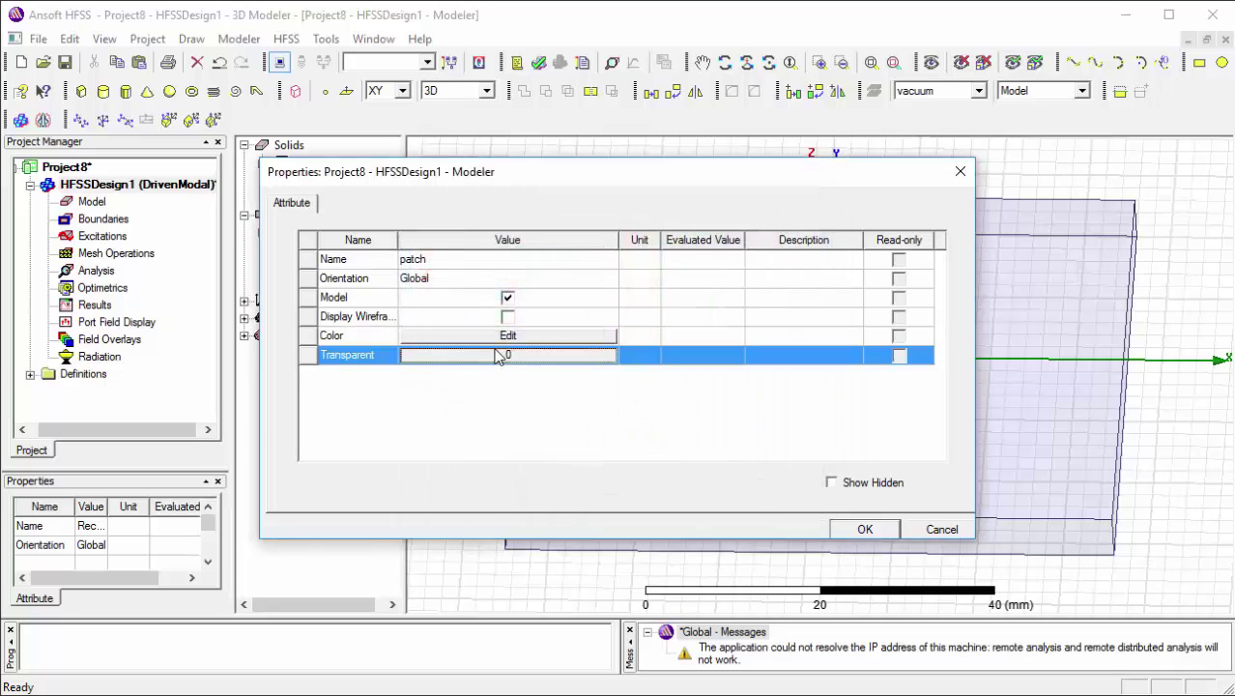
pyautogui.click(863, 528)
pyautogui.click(732, 396)
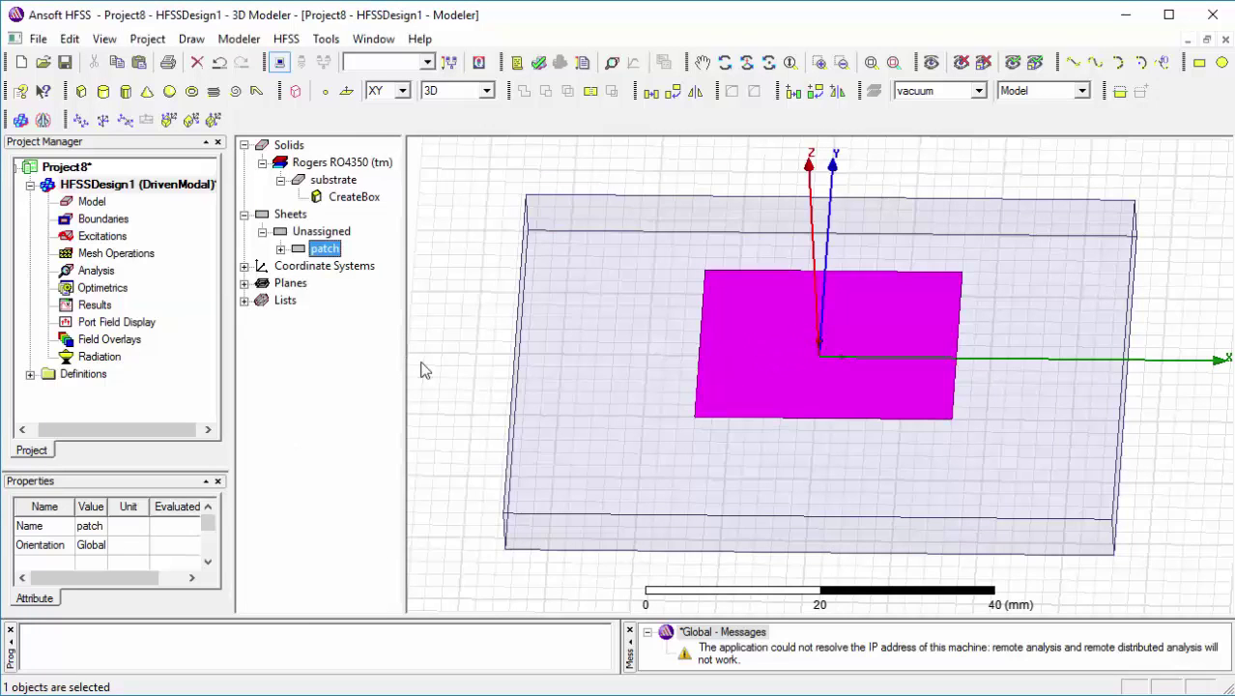
# Enter a variable-based patch position, defining l as 26mm and w as 35.5mm
pyautogui.click(281, 248)
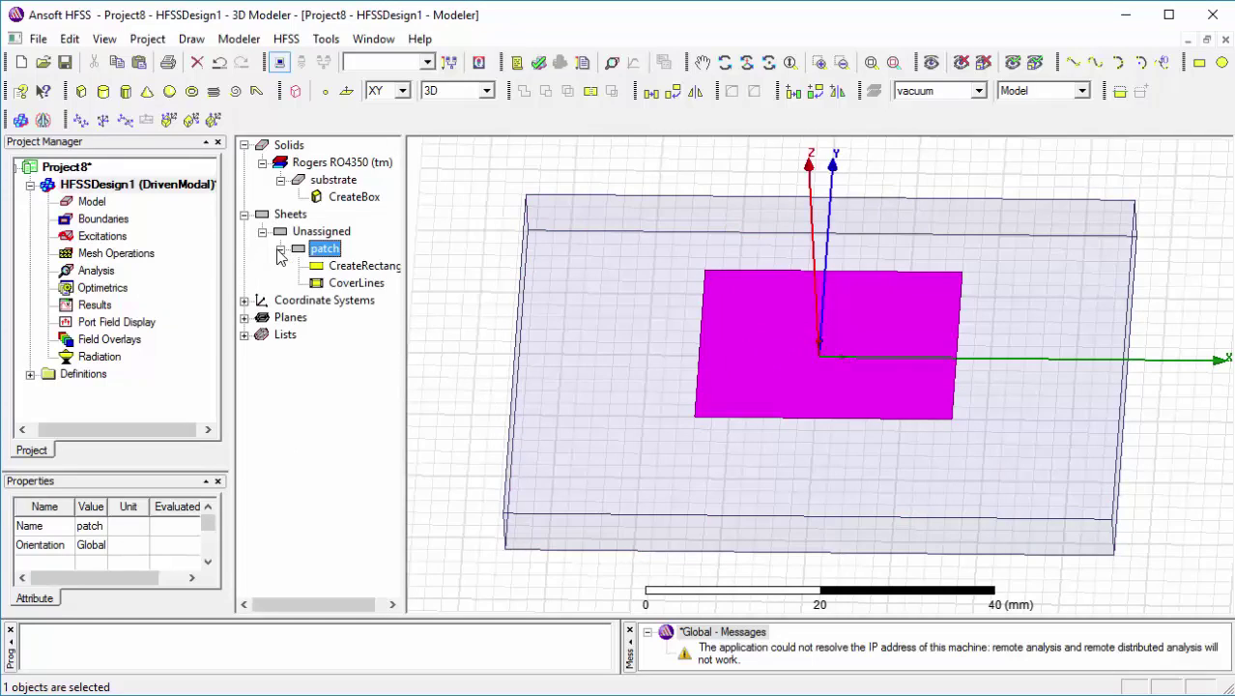
pyautogui.doubleClick(362, 267)
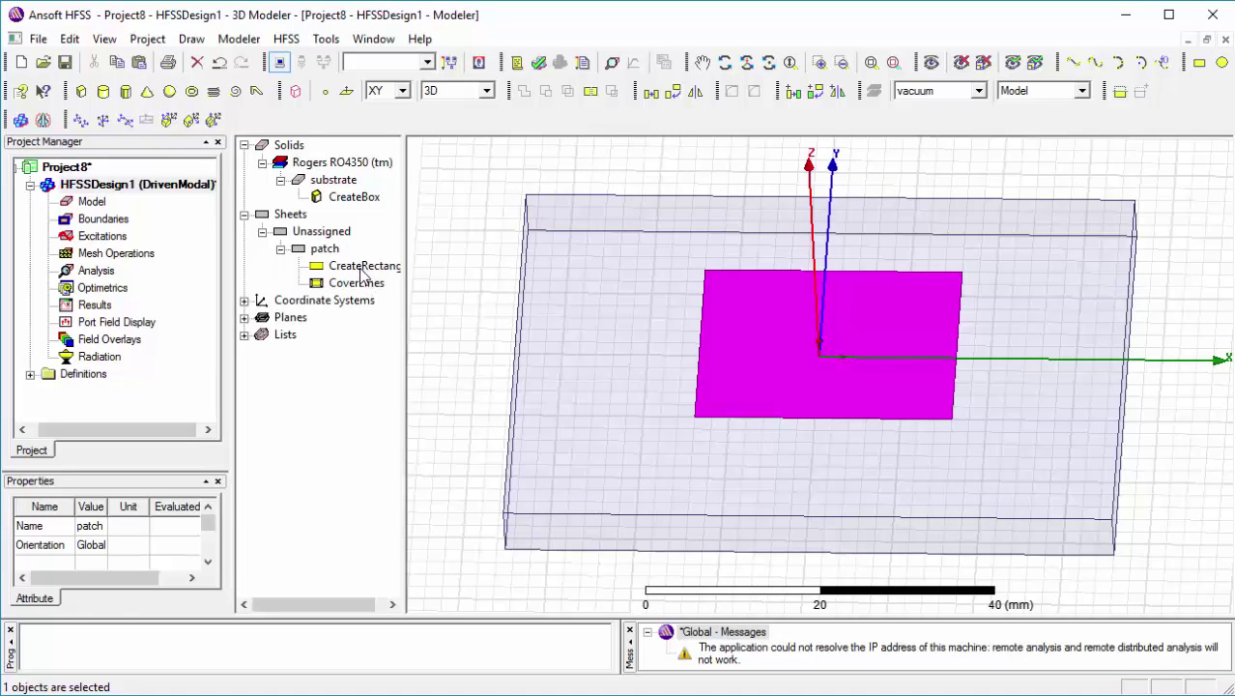
pyautogui.click(515, 300)
pyautogui.click(515, 300)
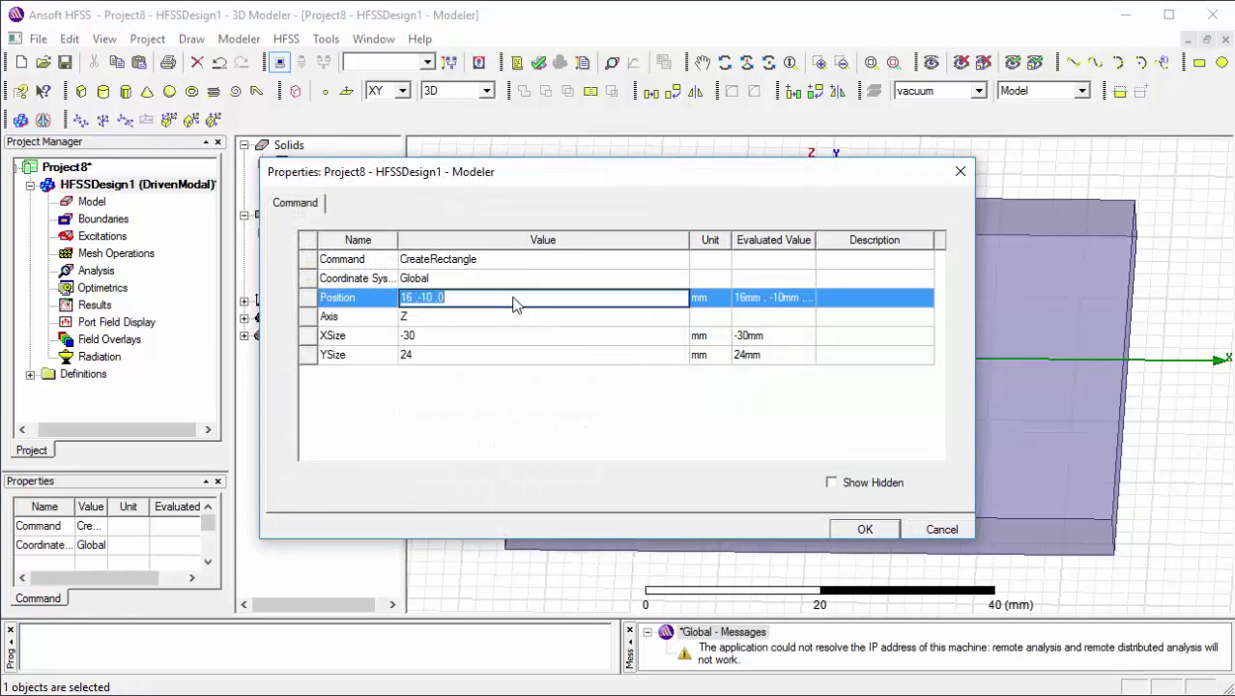
pyautogui.press('BackSpace')
pyautogui.write('4')
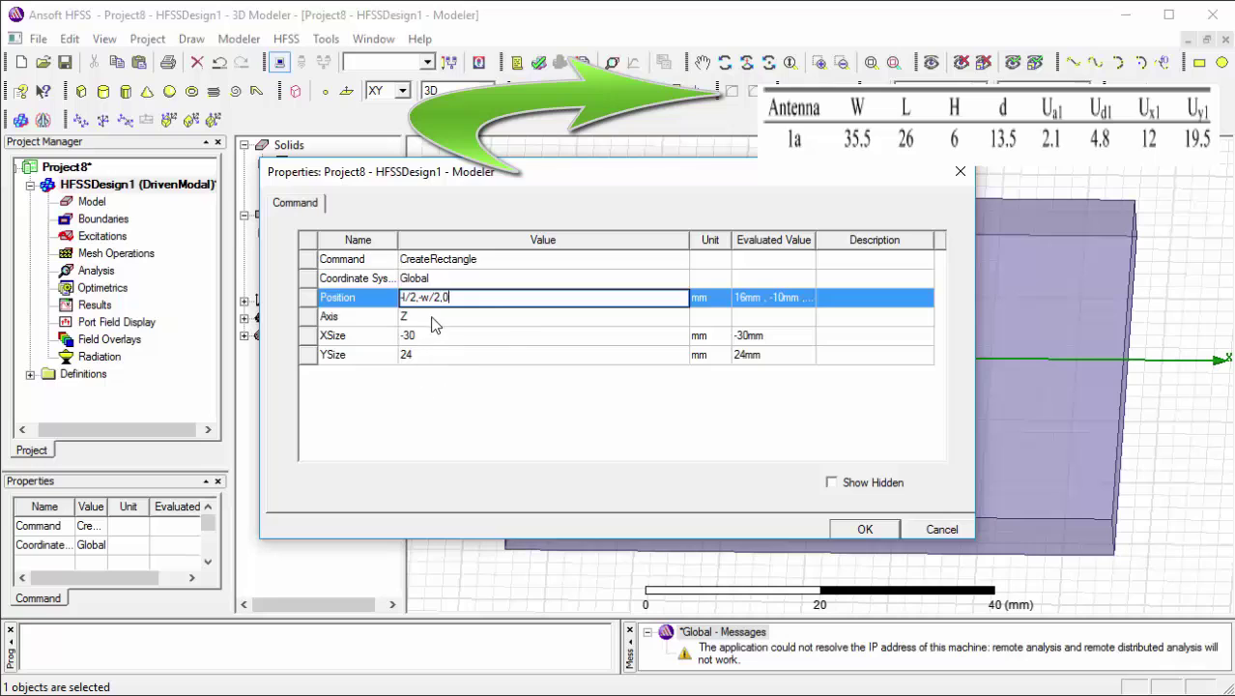
pyautogui.press('Return')
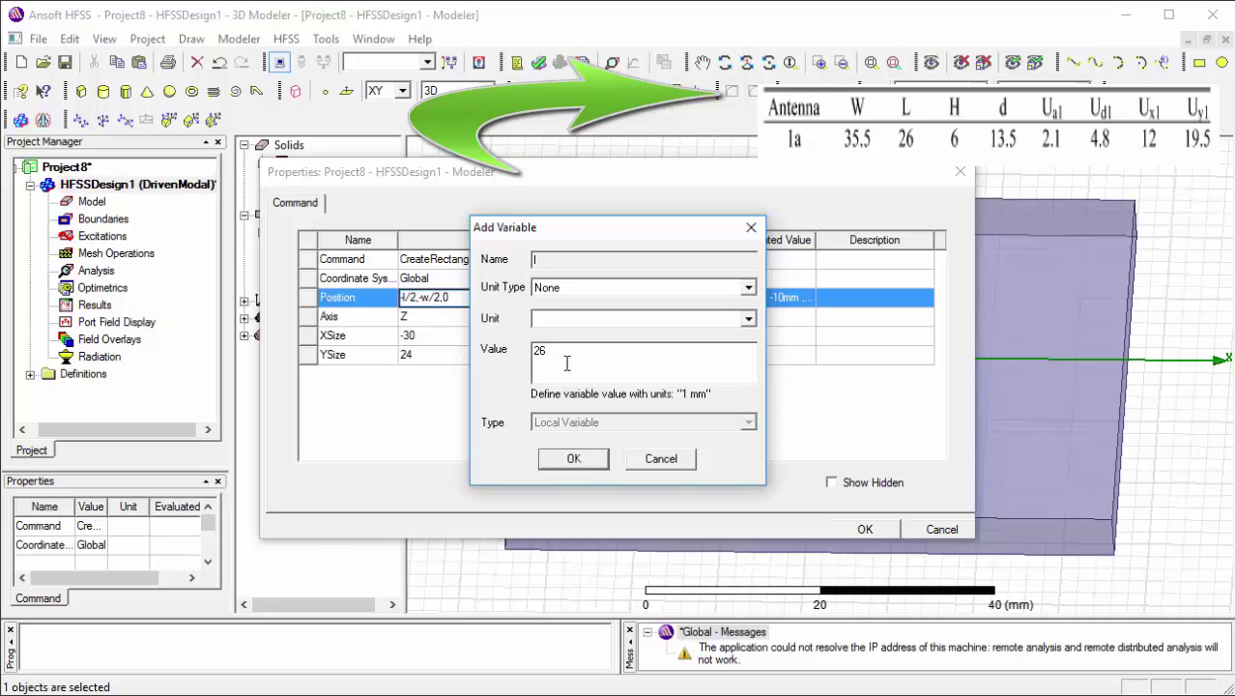
pyautogui.press('Return')
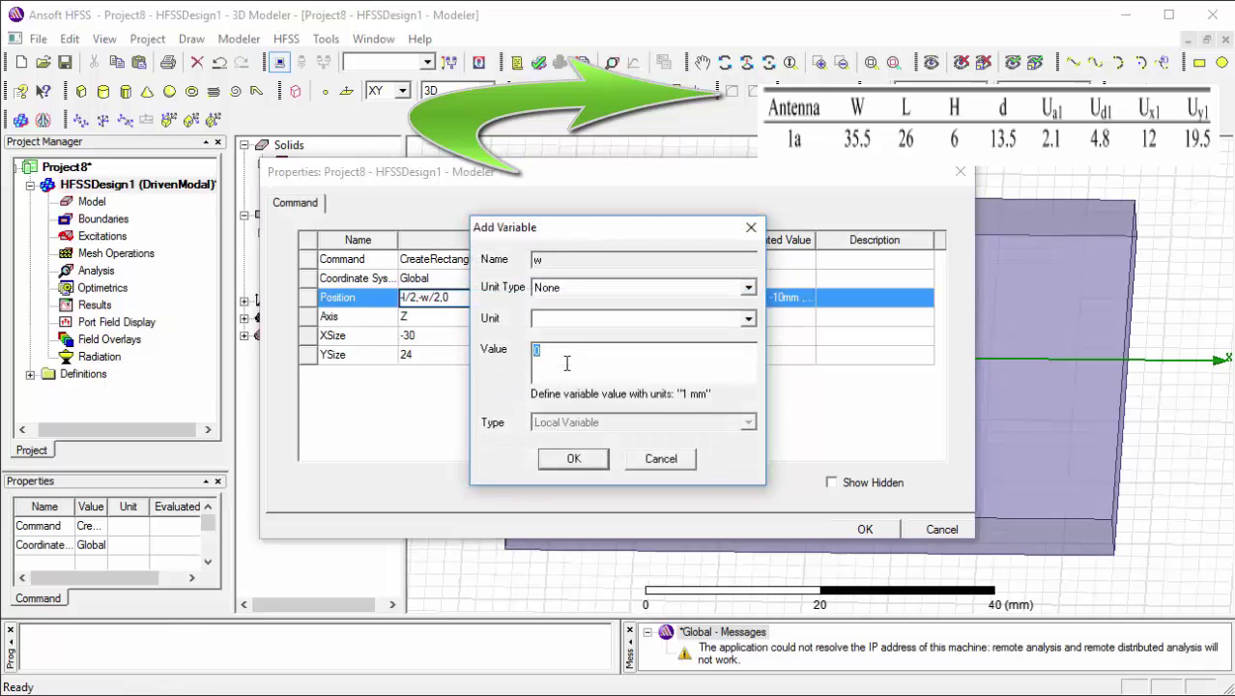
pyautogui.write('35.5mm')
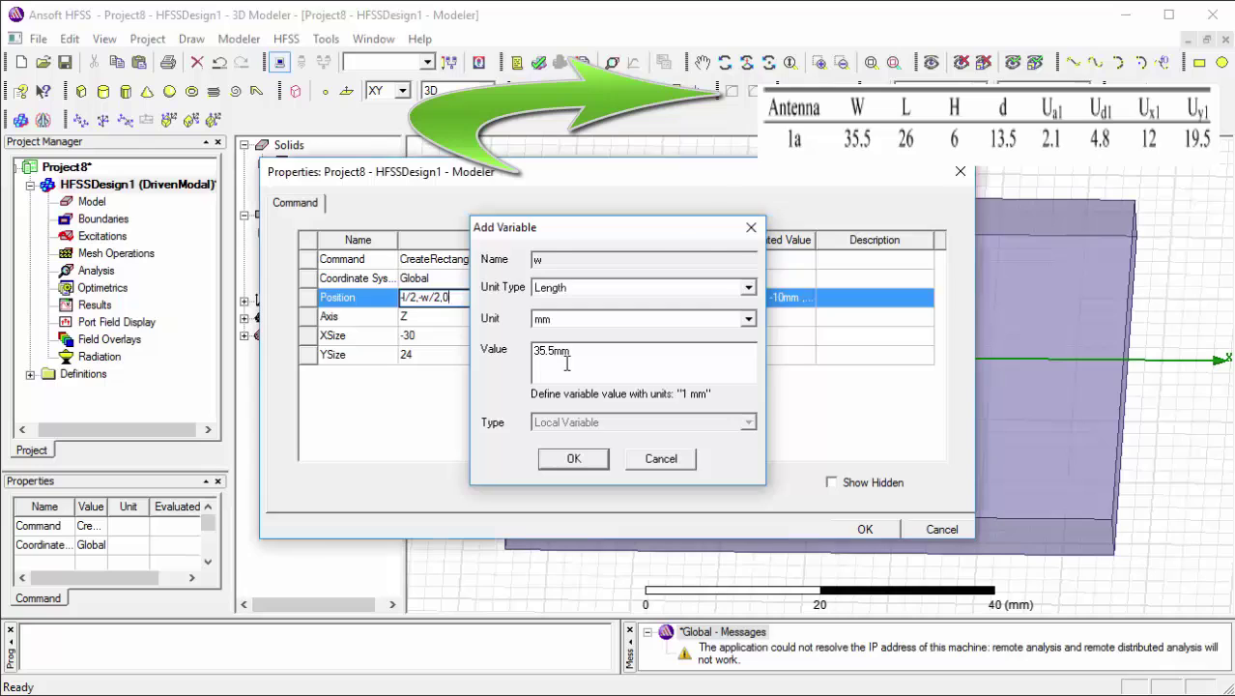
pyautogui.press('Return')
# Correct the patch position to -w/2,-l/2,0mm, set XSize to w, and clear YSize
pyautogui.click(408, 299)
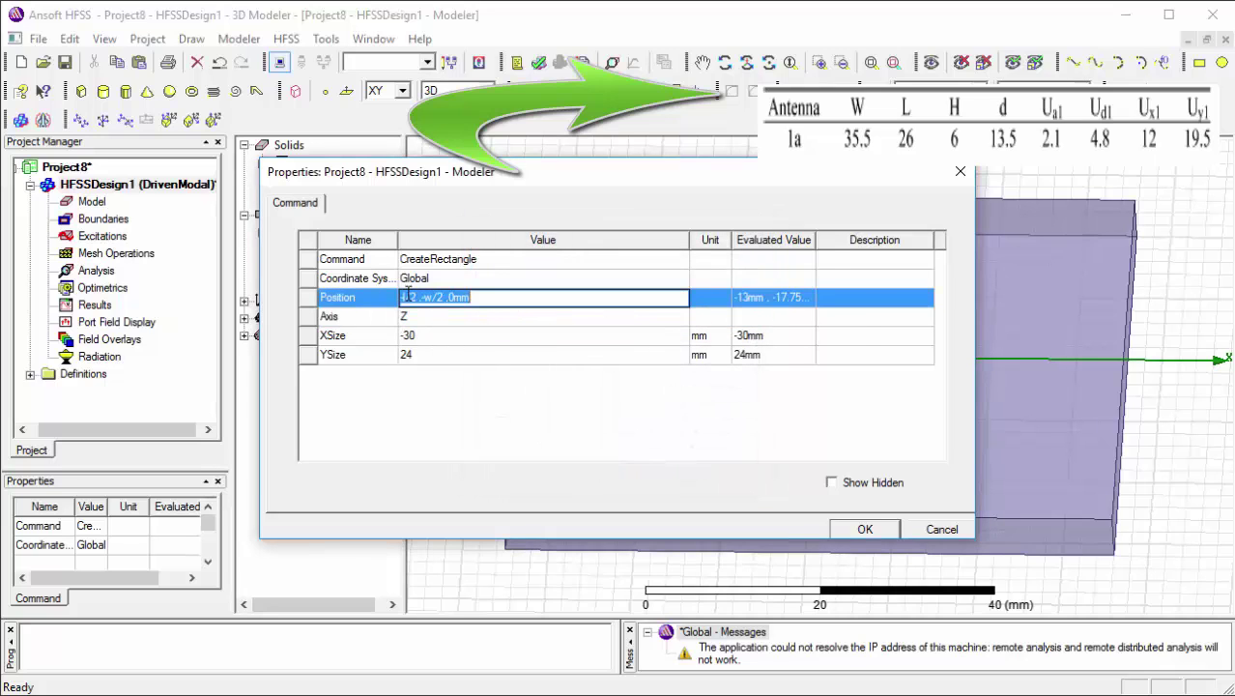
pyautogui.click(406, 296)
pyautogui.press('BackSpace')
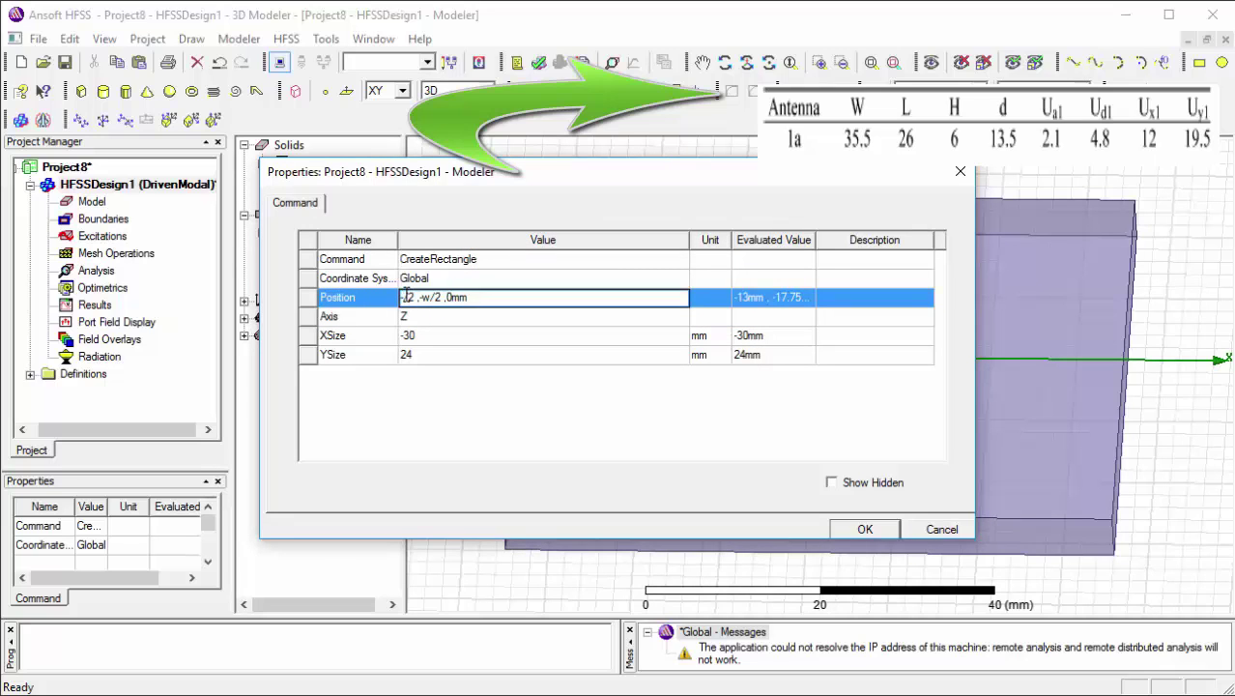
pyautogui.write('W')
pyautogui.click(438, 298)
pyautogui.press('BackSpace')
pyautogui.write('l')
pyautogui.click(445, 343)
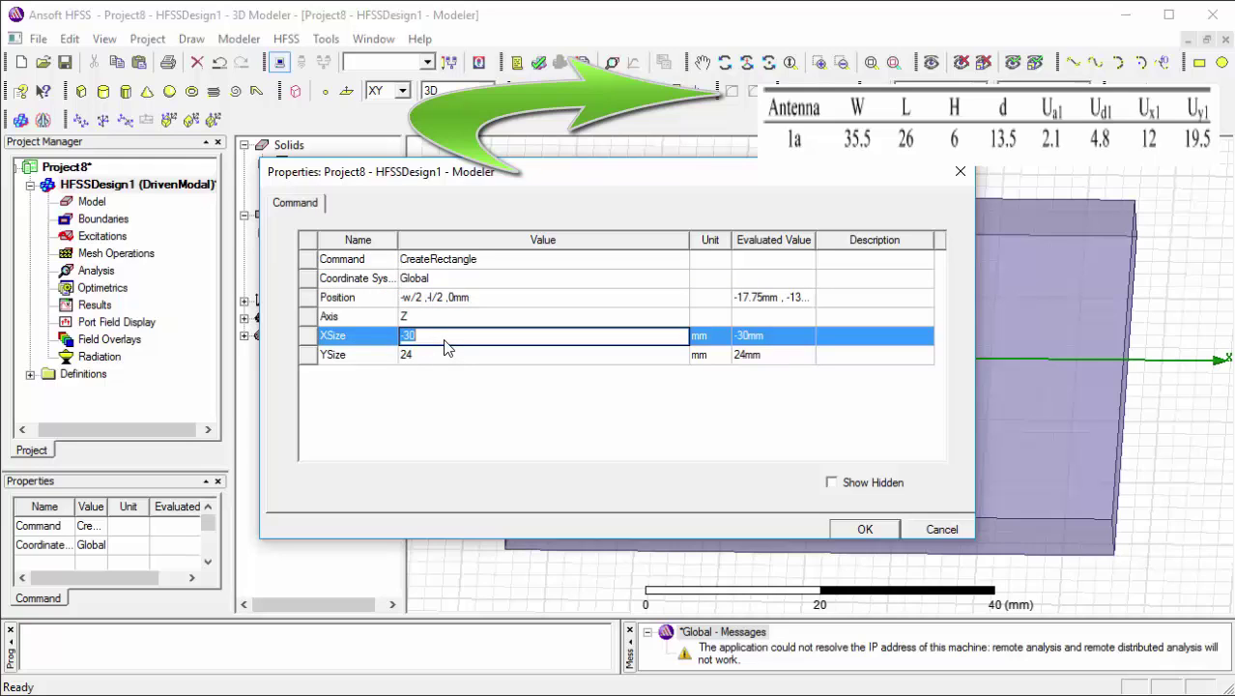
pyautogui.write('w')
pyautogui.click(441, 353)
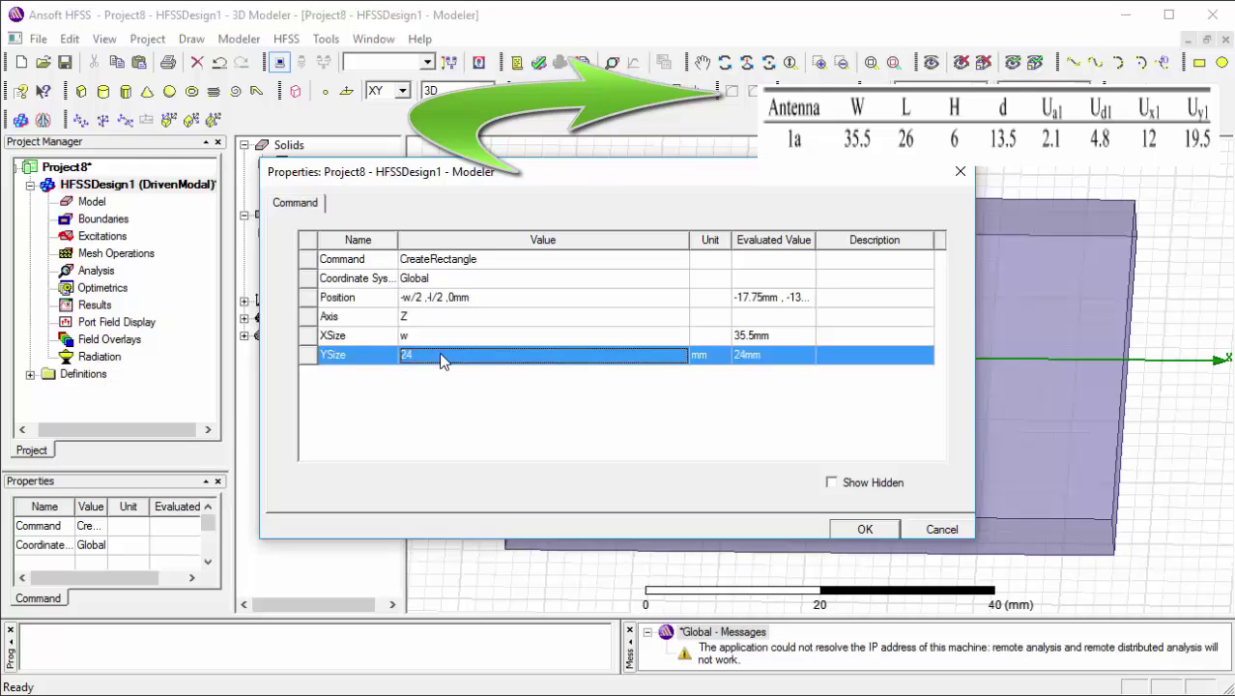
pyautogui.press('BackSpace')
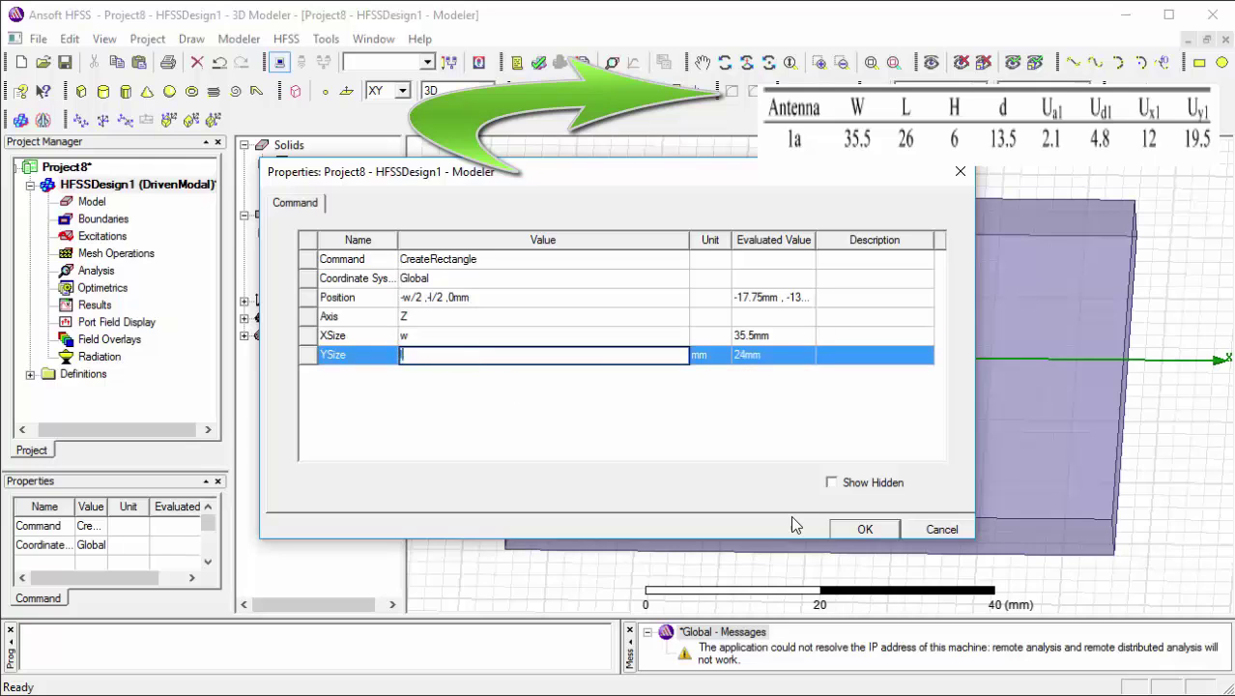
# Apply patch YSize l, then draw a 71 by 52 mm rectangle on the substrate bottom at z=-6mm
pyautogui.click(863, 530)
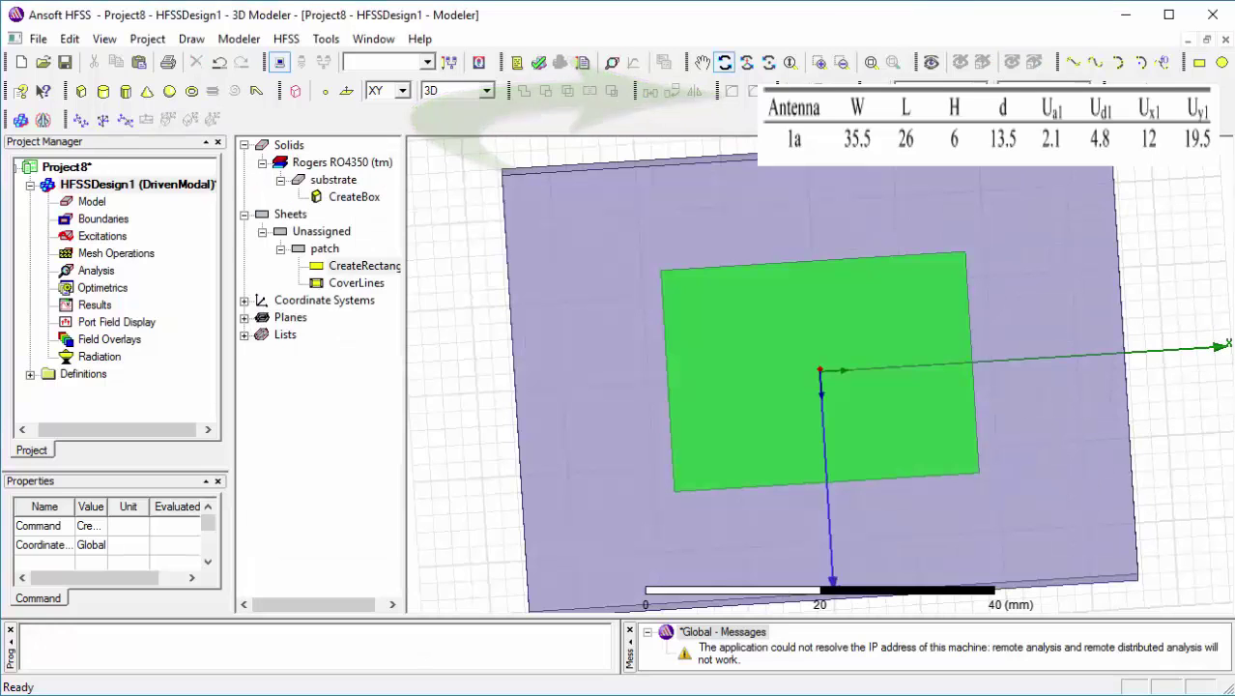
pyautogui.click(1199, 63)
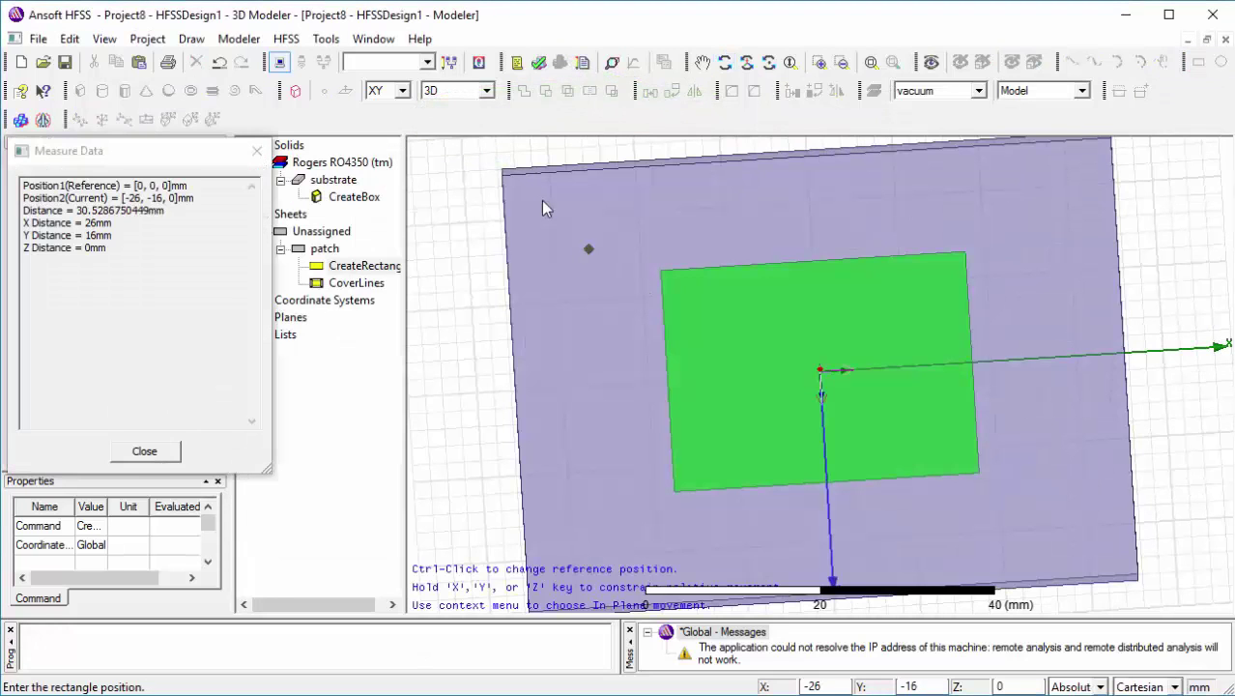
pyautogui.click(501, 172)
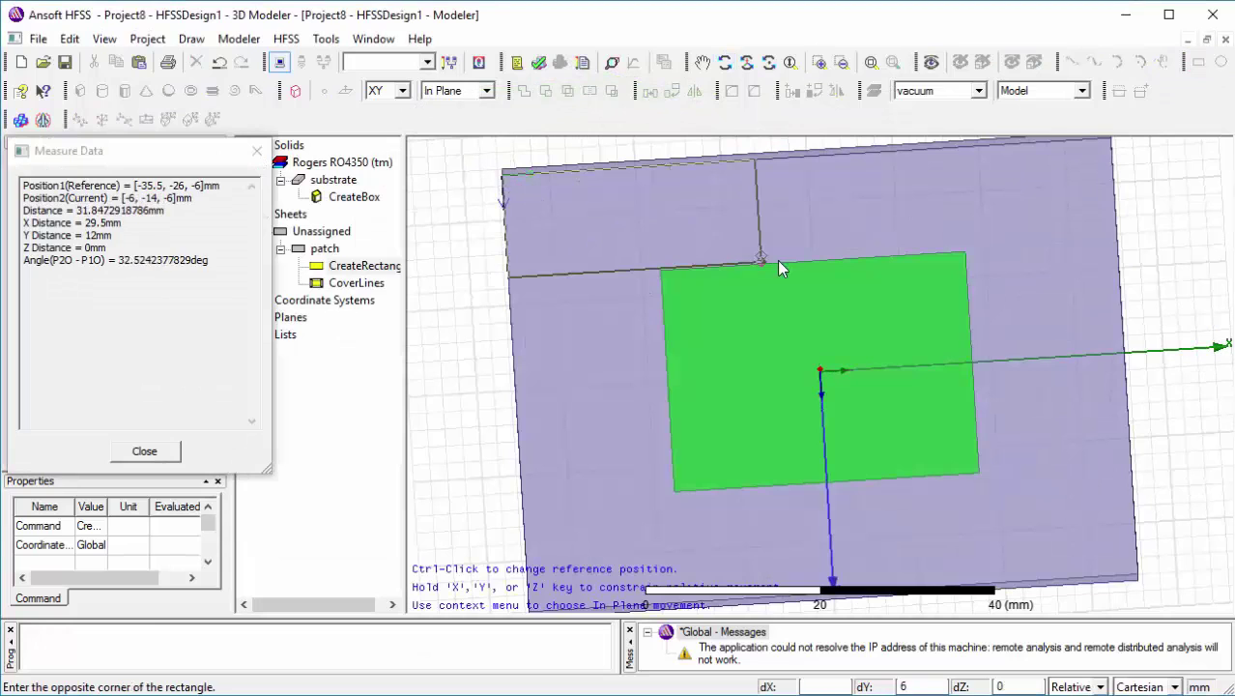
pyautogui.click(1139, 577)
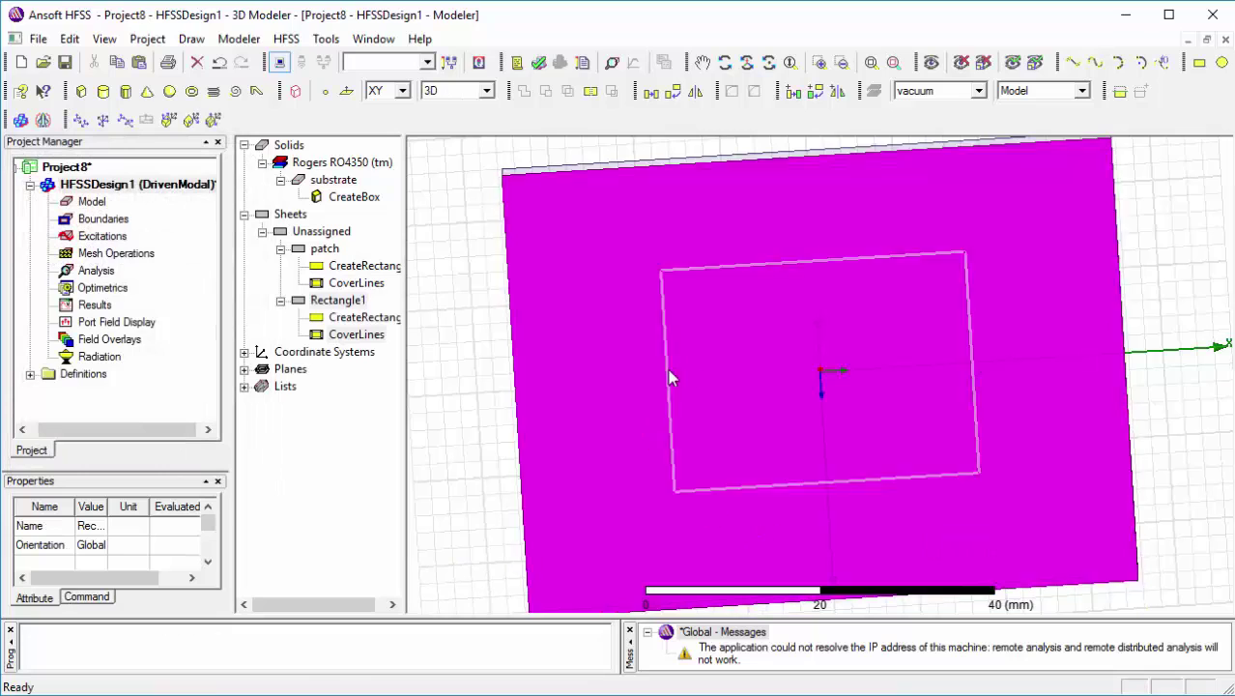
# Rename the bottom rectangle to ground and colour it bright green
pyautogui.click(504, 344)
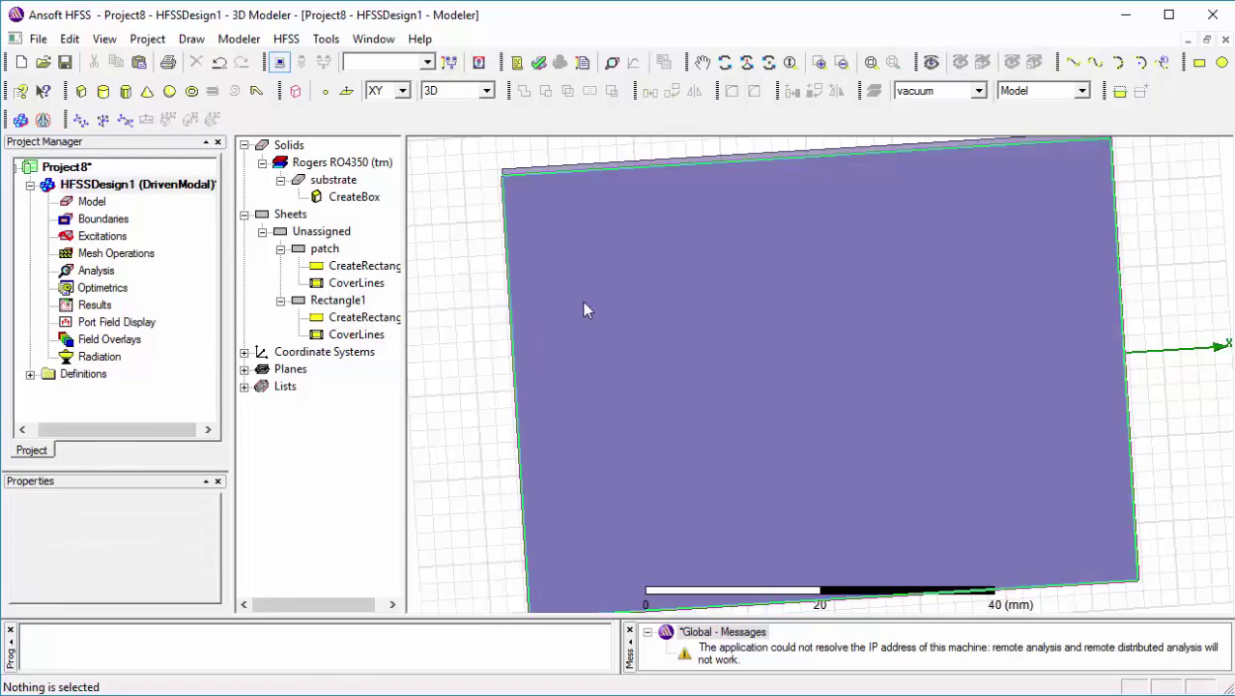
pyautogui.click(584, 303)
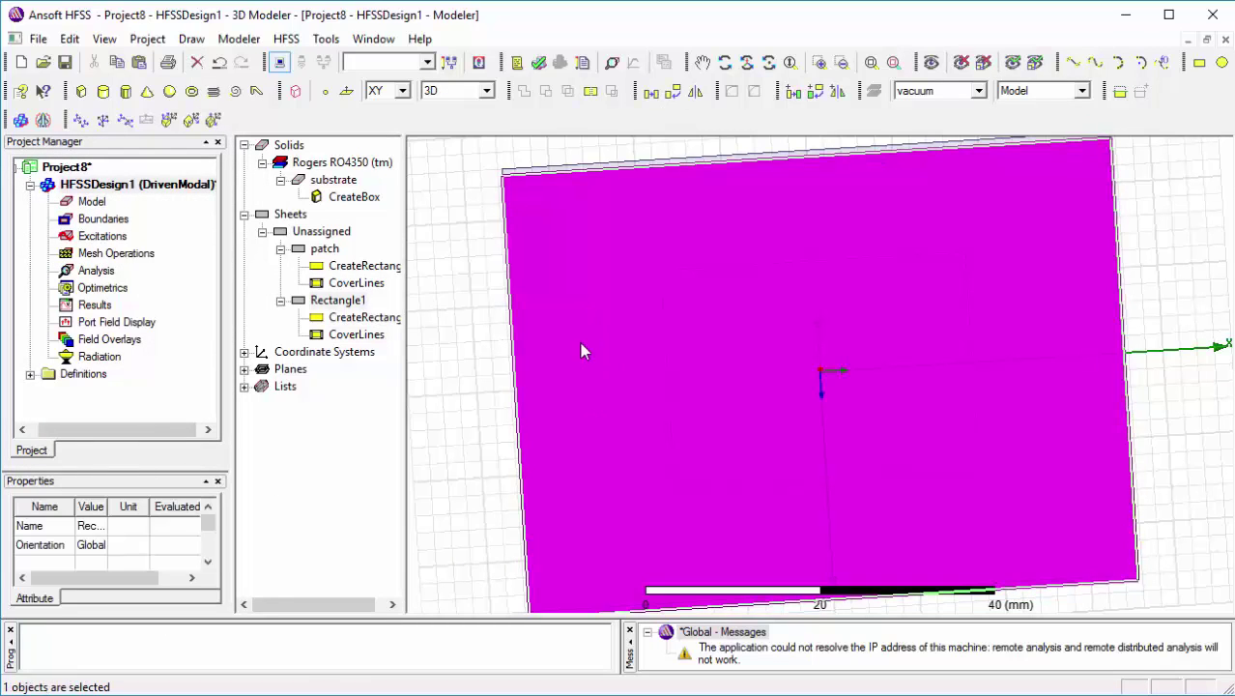
pyautogui.doubleClick(333, 301)
pyautogui.click(493, 261)
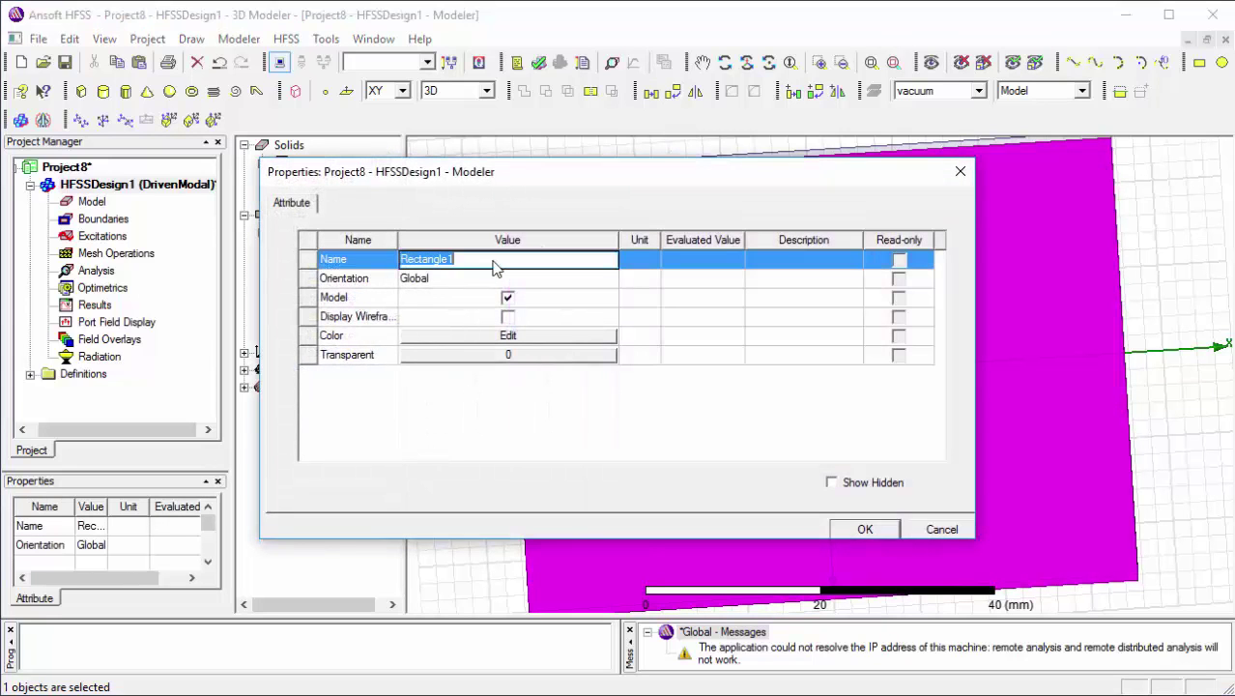
pyautogui.write('gro')
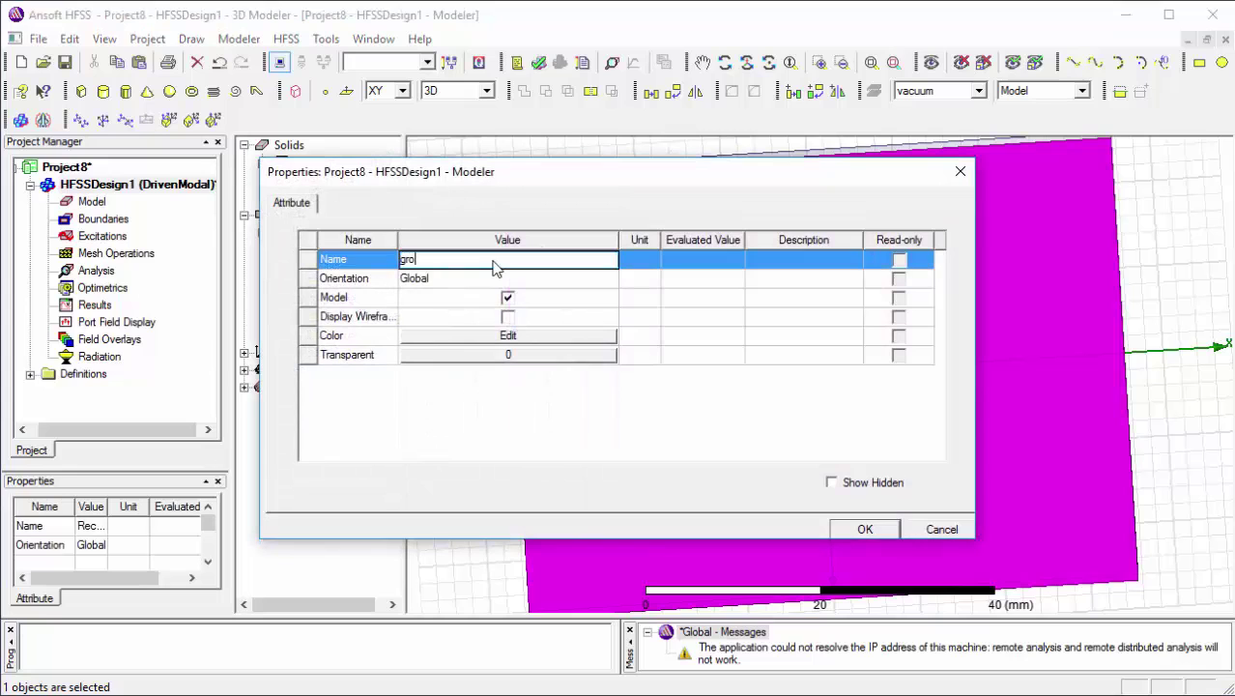
pyautogui.write('und')
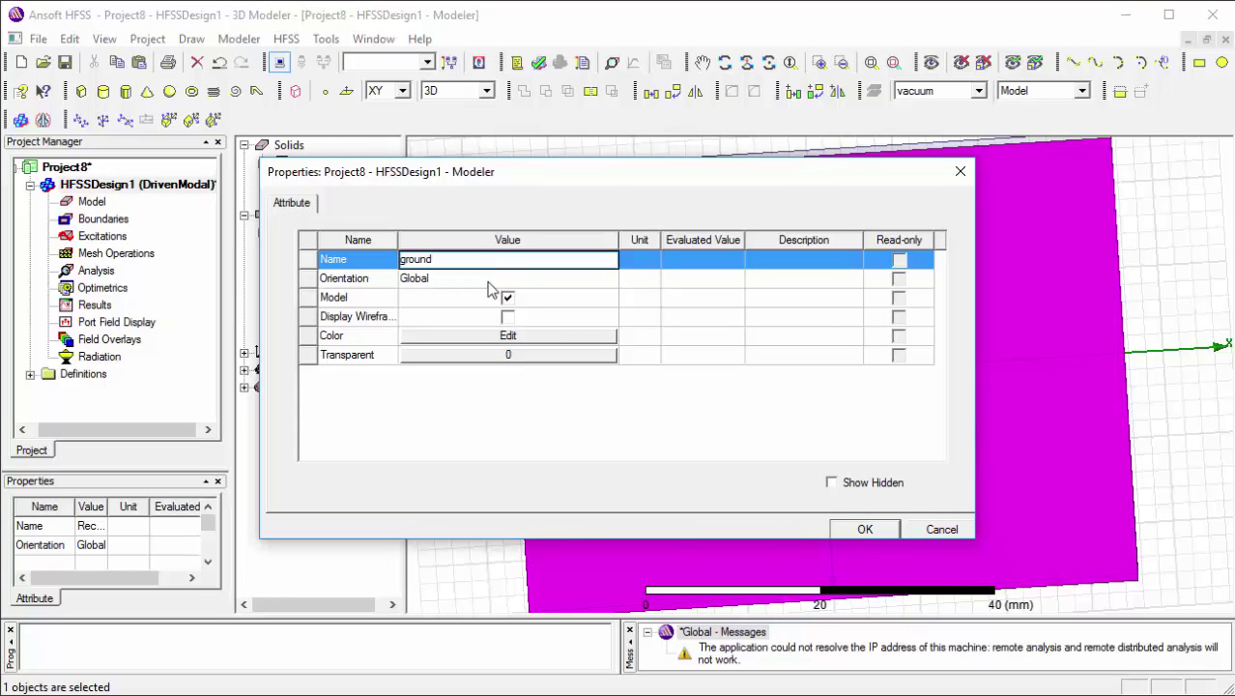
pyautogui.click(493, 338)
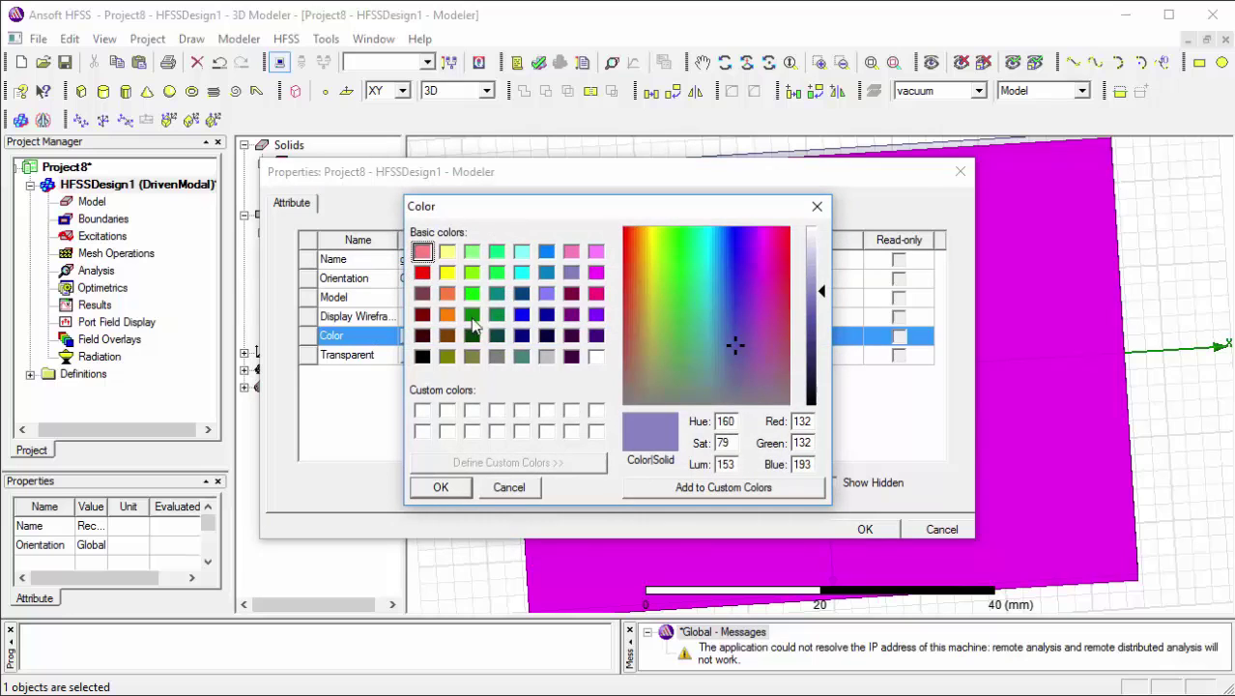
pyautogui.click(473, 296)
pyautogui.click(441, 487)
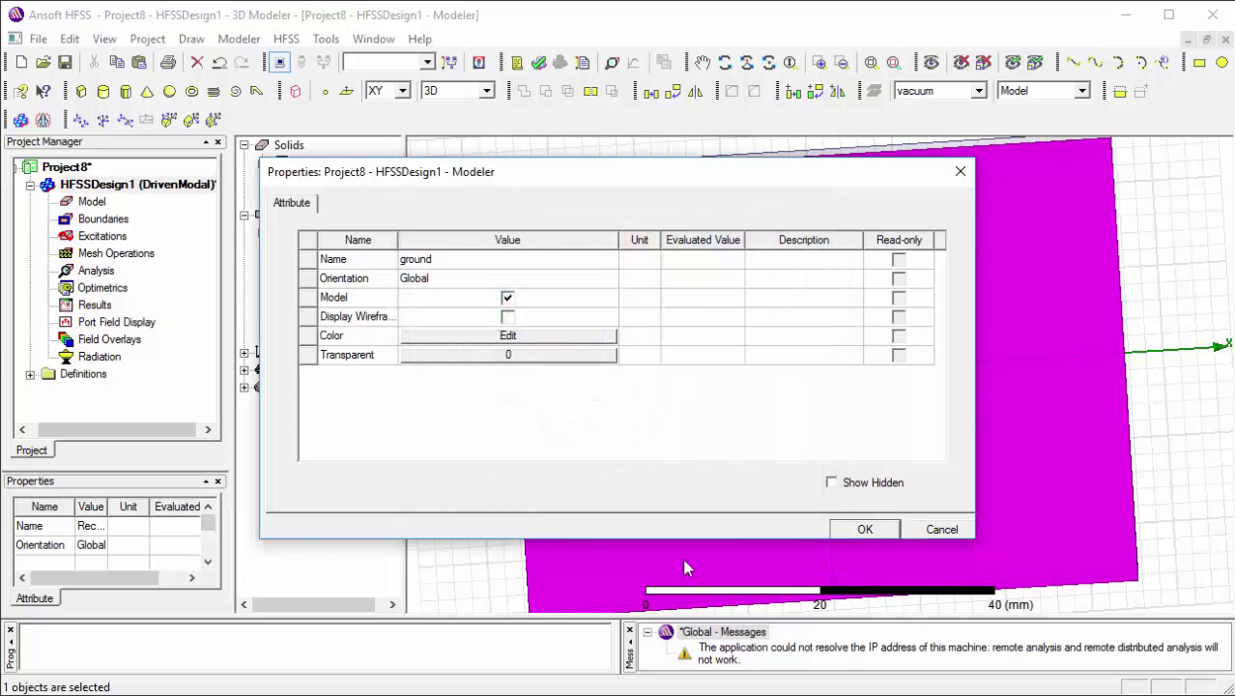
pyautogui.click(857, 530)
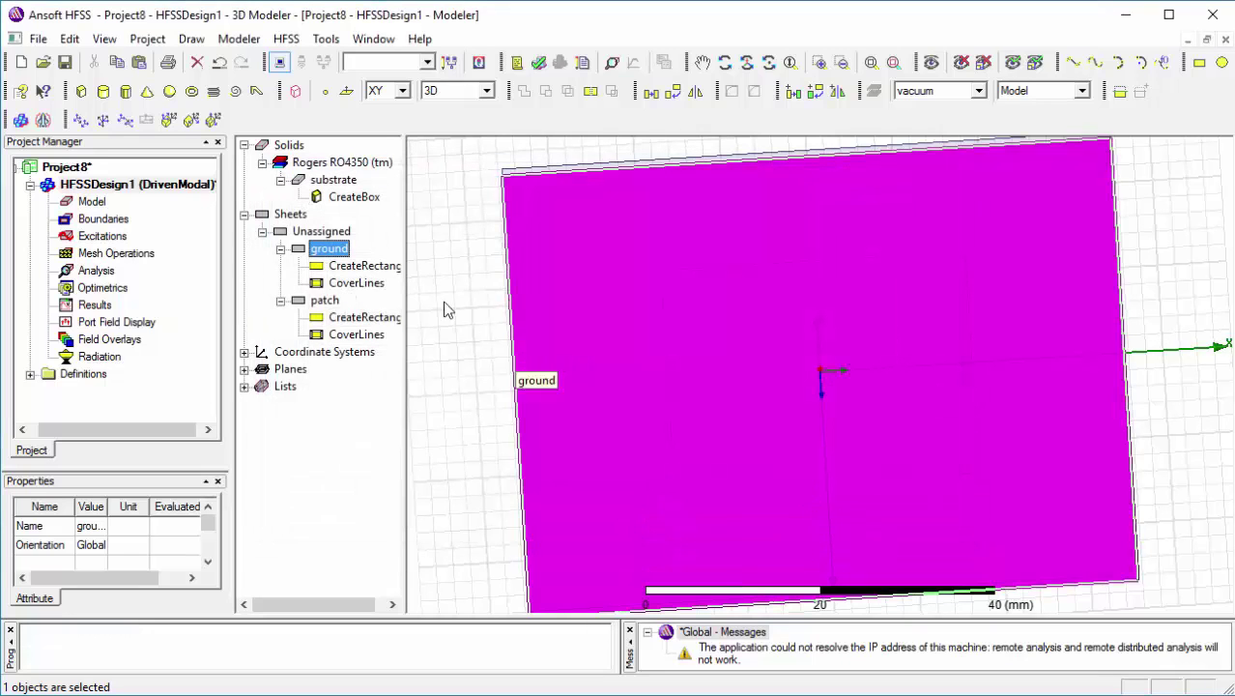
pyautogui.click(514, 309)
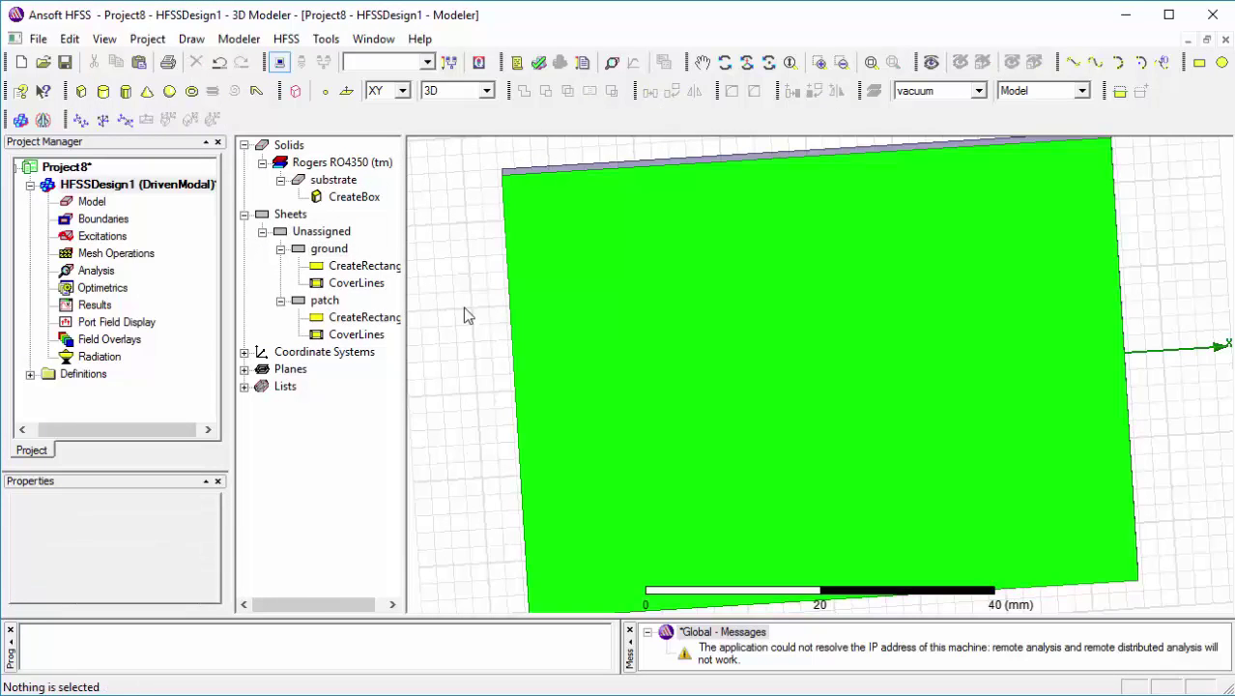
# Review the ground rectangle's creation parameters, then rotate the model to view it edge-on
pyautogui.doubleClick(335, 272)
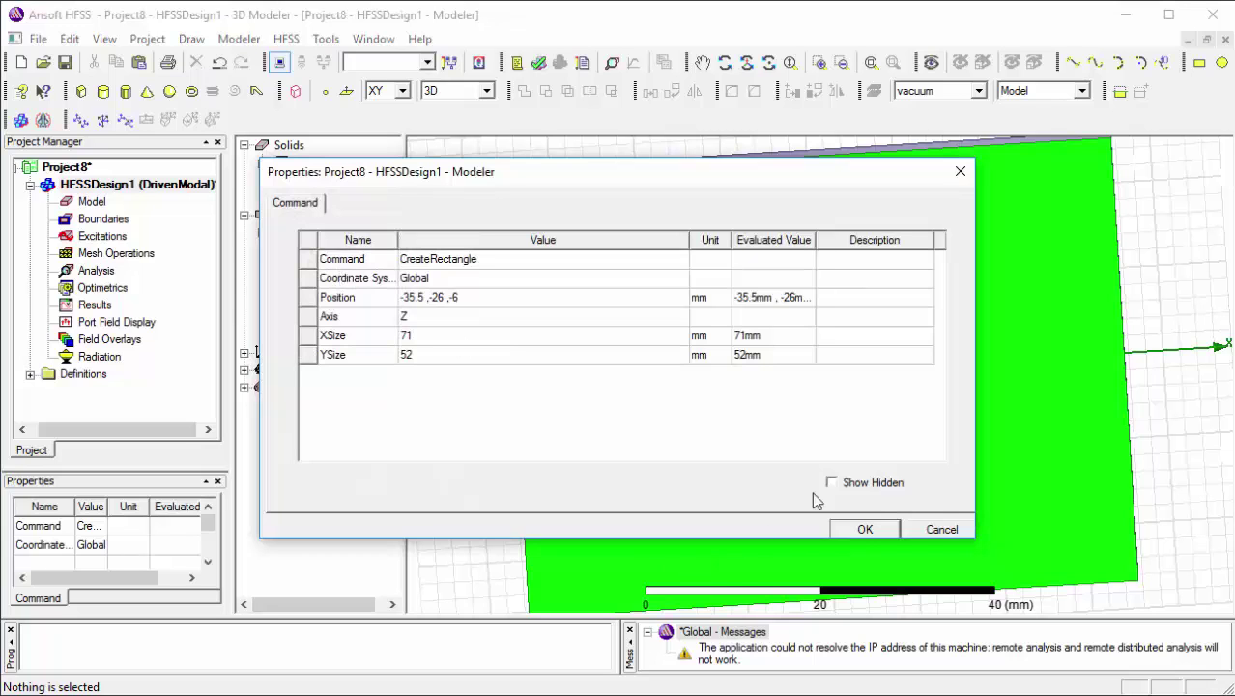
pyautogui.click(864, 530)
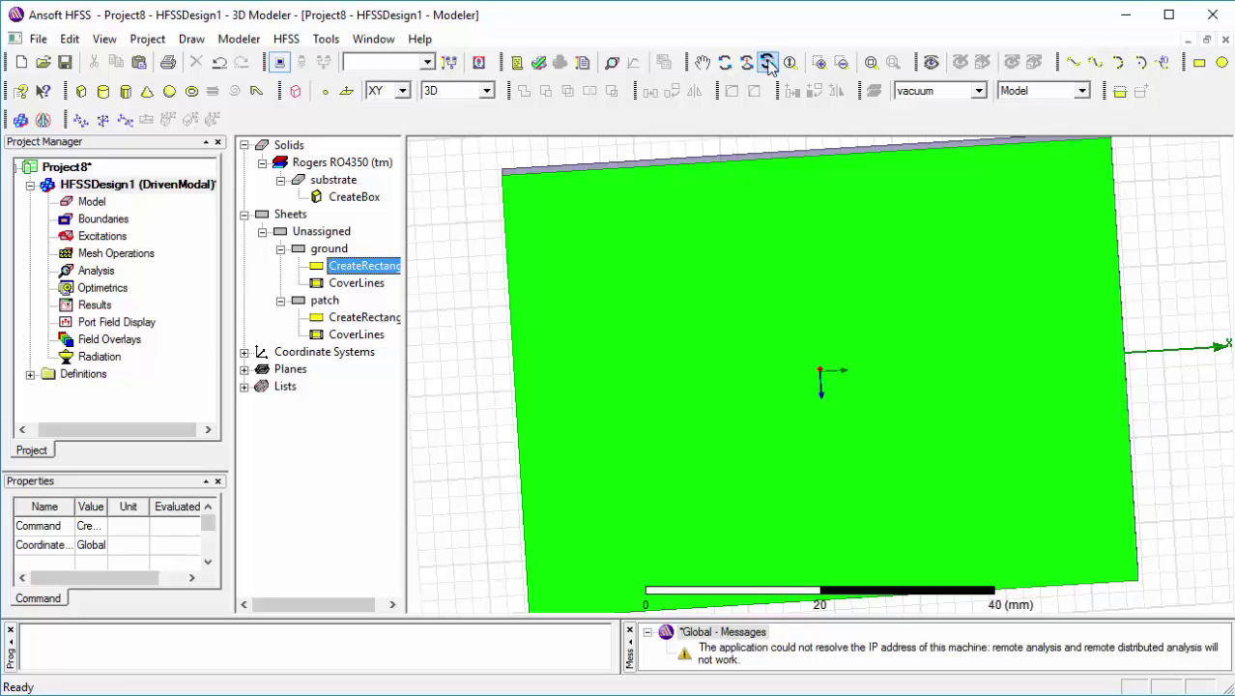
pyautogui.click(724, 62)
pyautogui.moveTo(976, 256); pyautogui.dragTo(1056, 436)
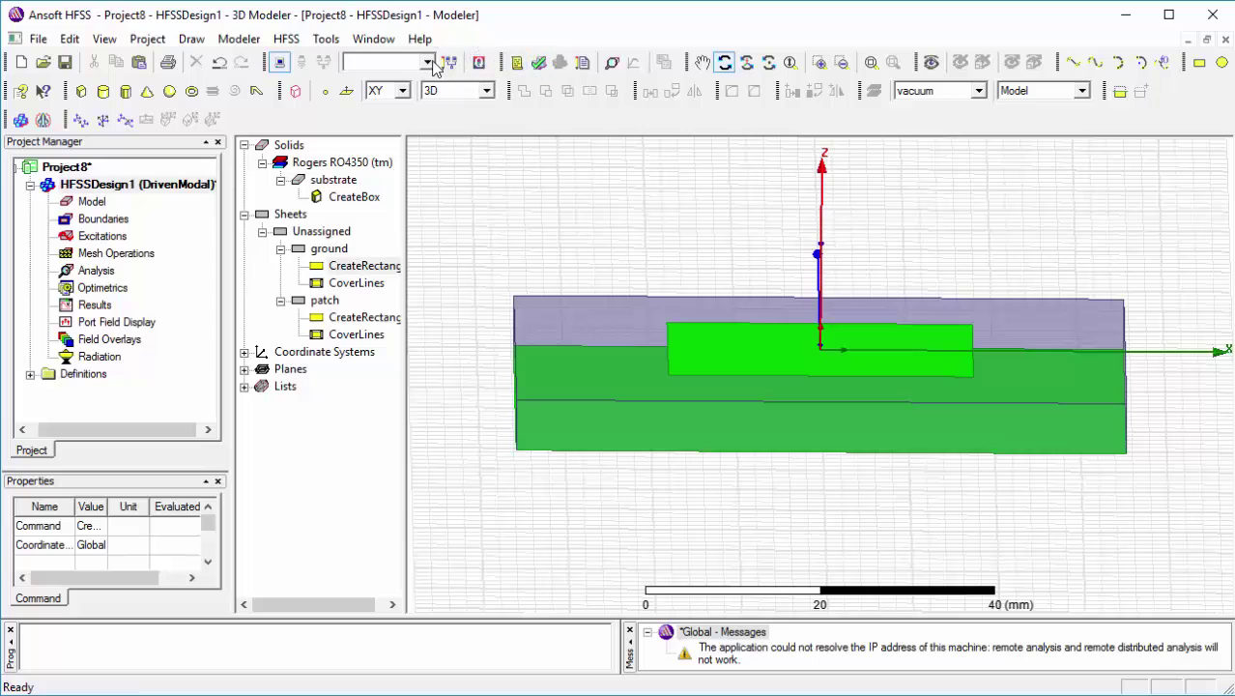
# Change the solution type from Driven Modal to Driven Terminal and save the project
pyautogui.click(286, 39)
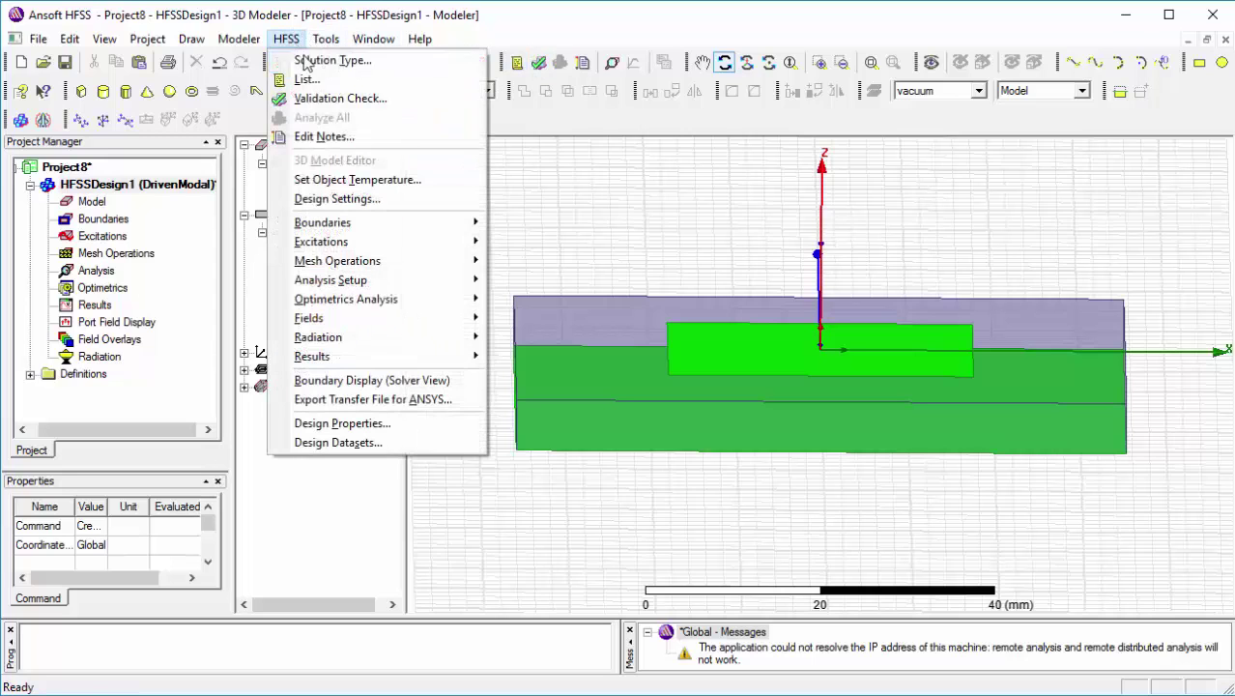
pyautogui.click(302, 62)
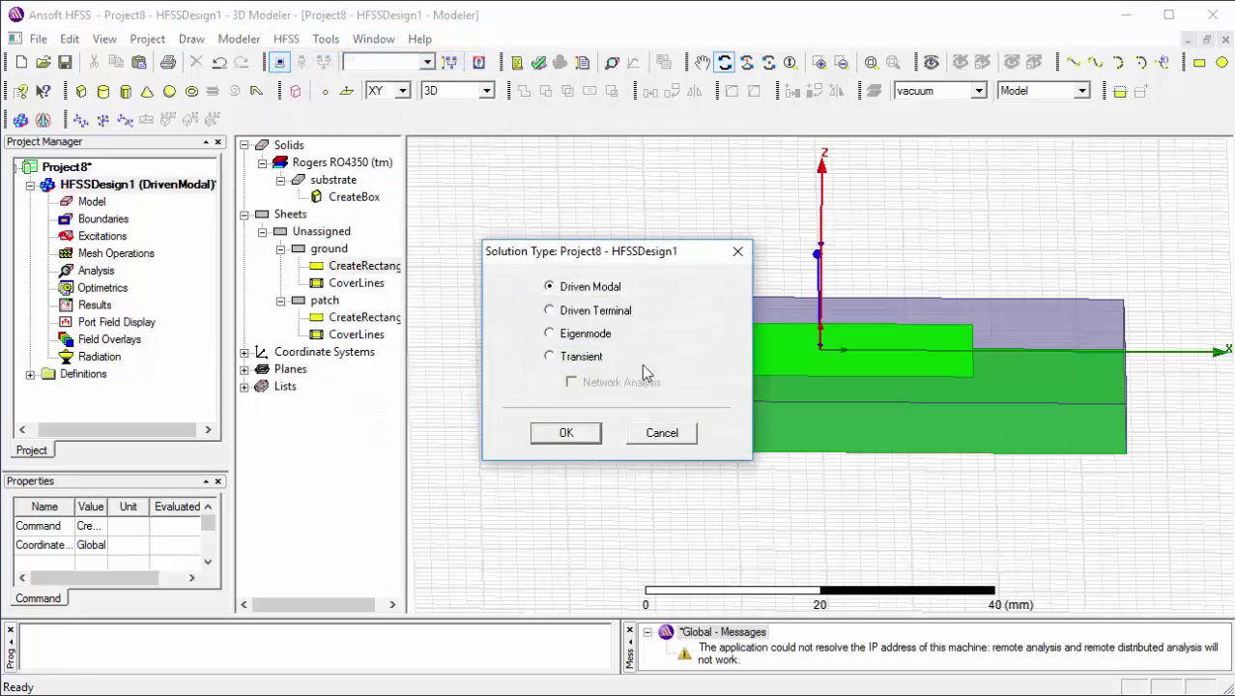
pyautogui.click(550, 310)
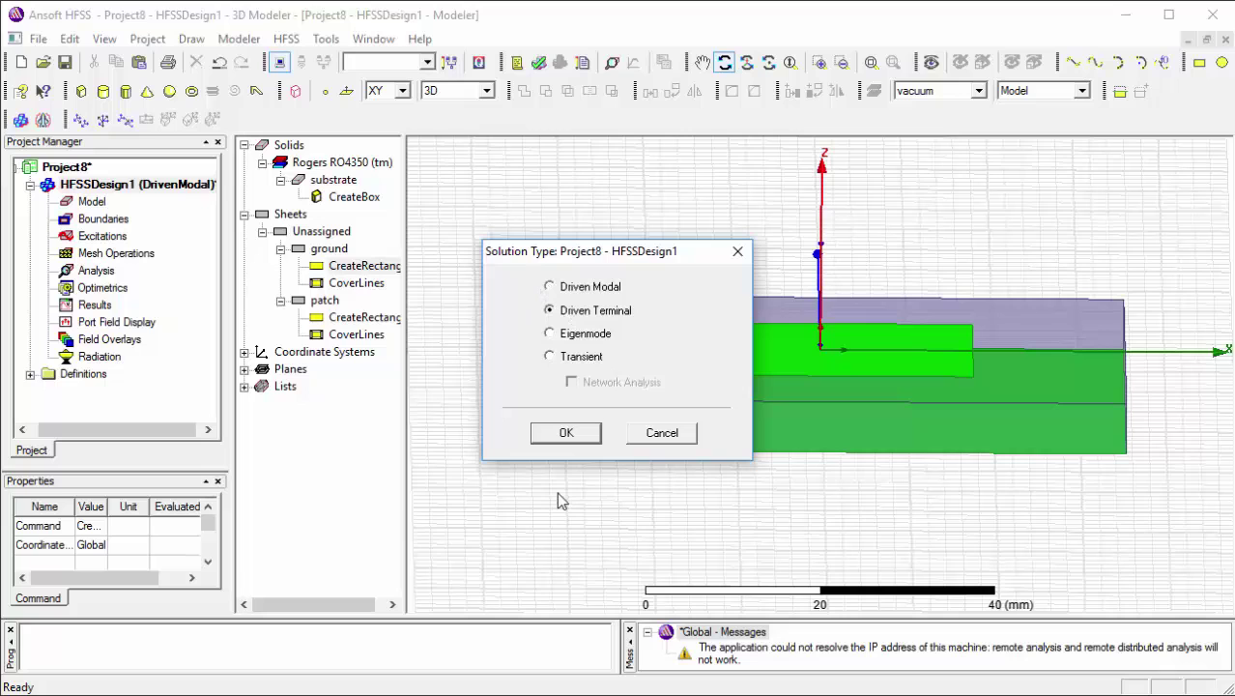
pyautogui.click(565, 432)
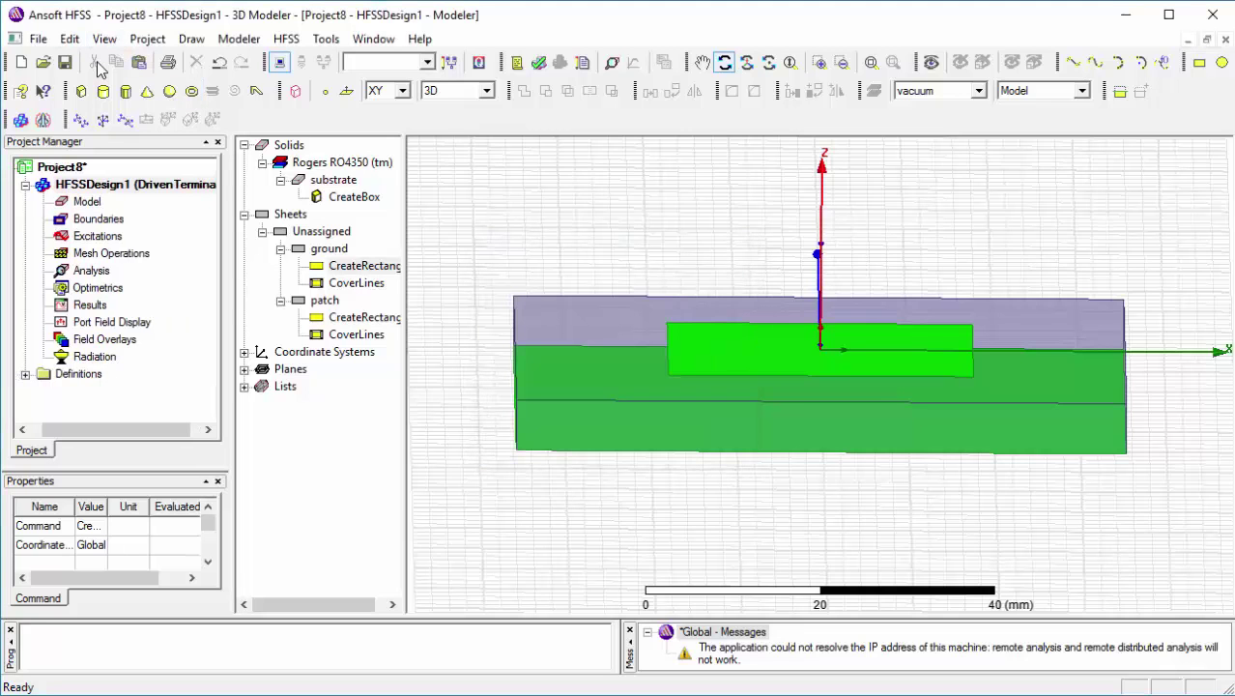
pyautogui.click(65, 62)
pyautogui.moveTo(789, 328); pyautogui.dragTo(794, 367)
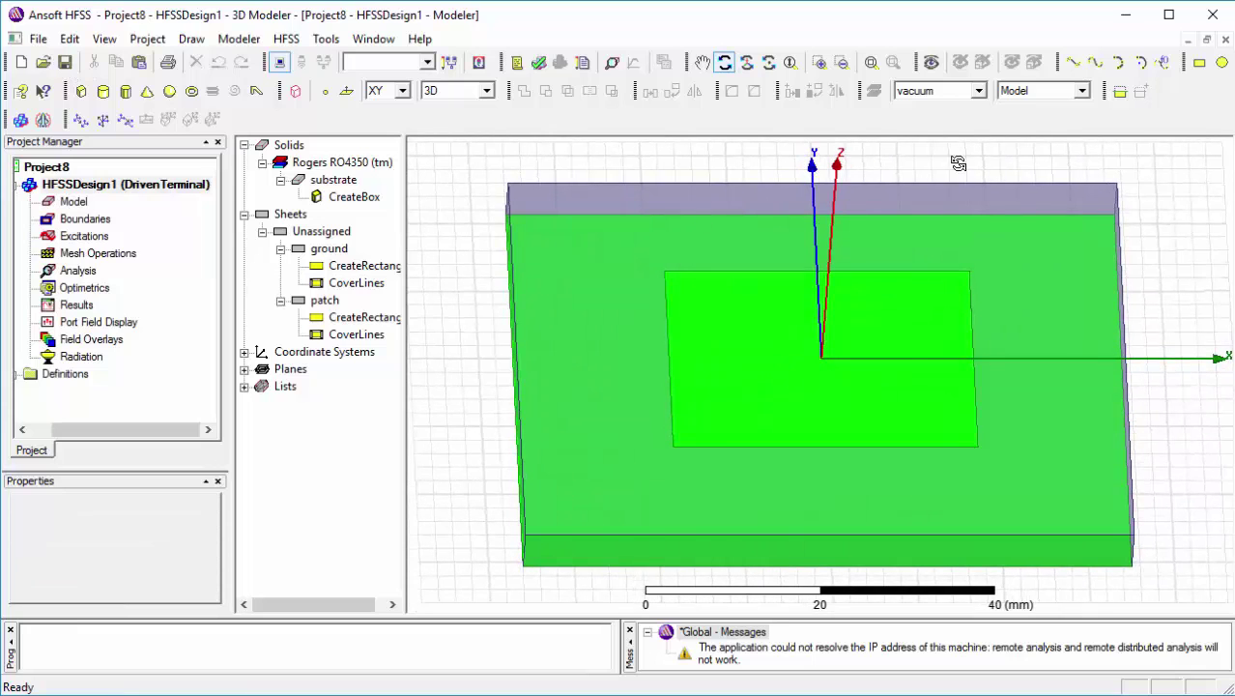
# Draw a 14 by 16 mm rectangle sheet from (-8,10) to (6,-6) over the patch
pyautogui.click(1200, 62)
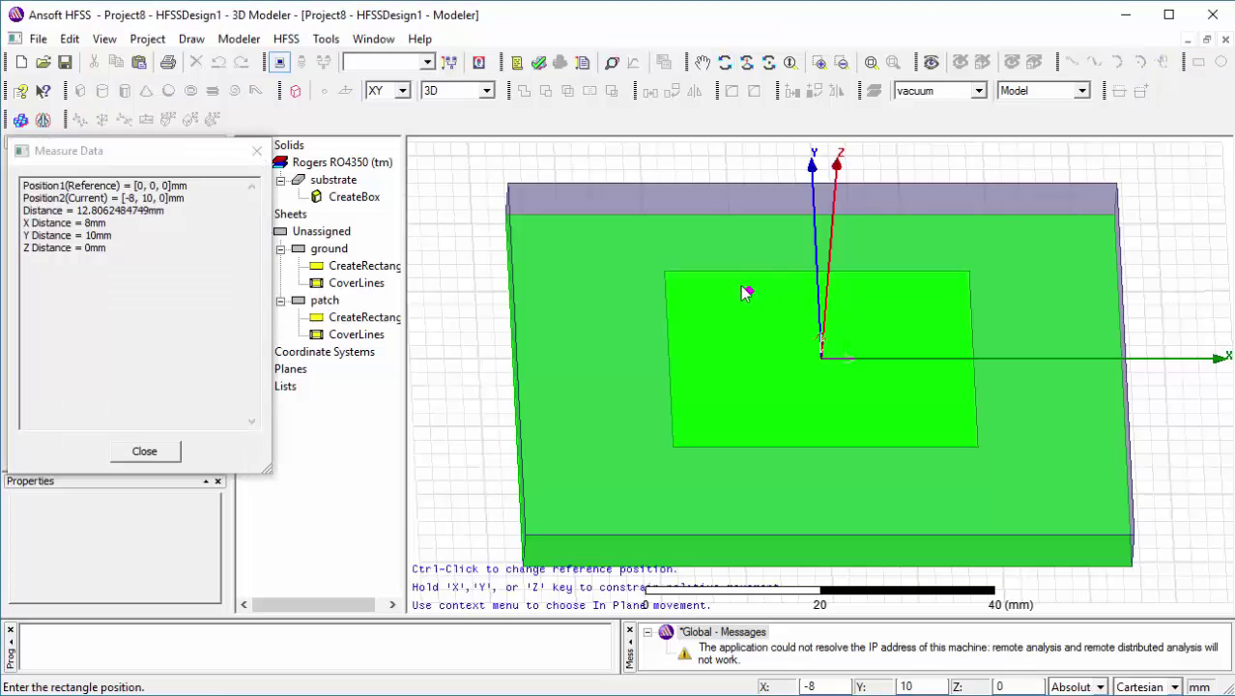
pyautogui.click(748, 291)
pyautogui.click(873, 399)
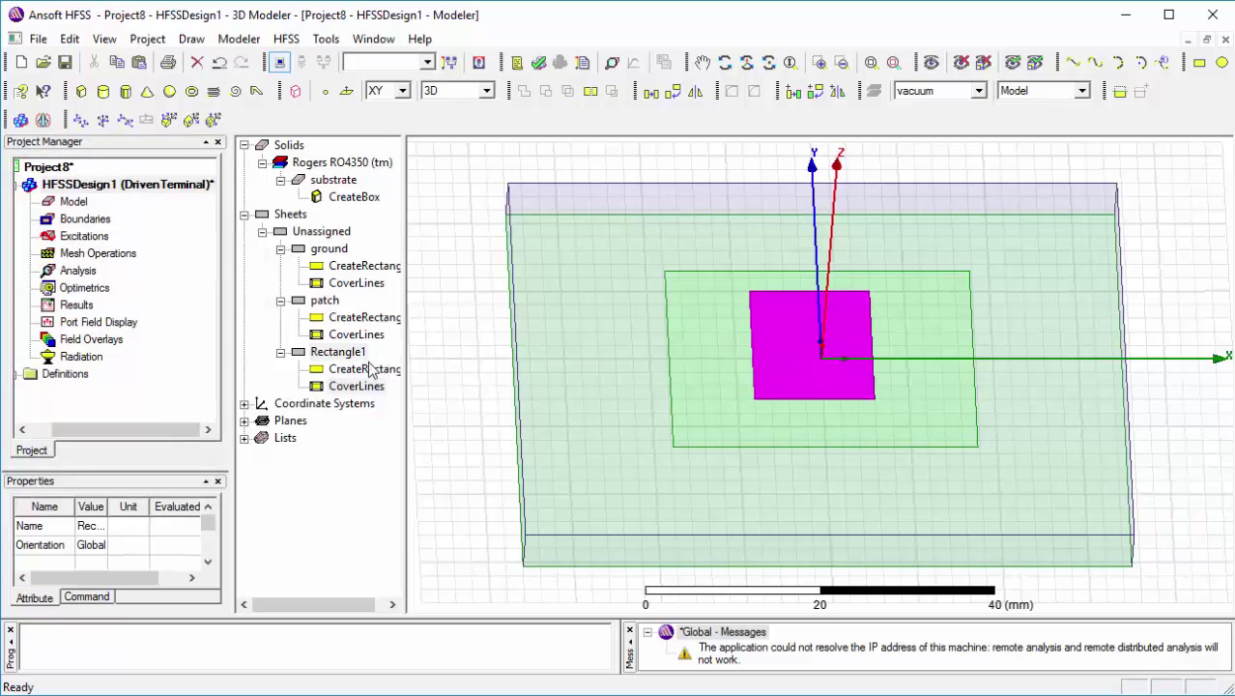
# Rename Rectangle1 to 'space' and give it a green colour
pyautogui.doubleClick(350, 359)
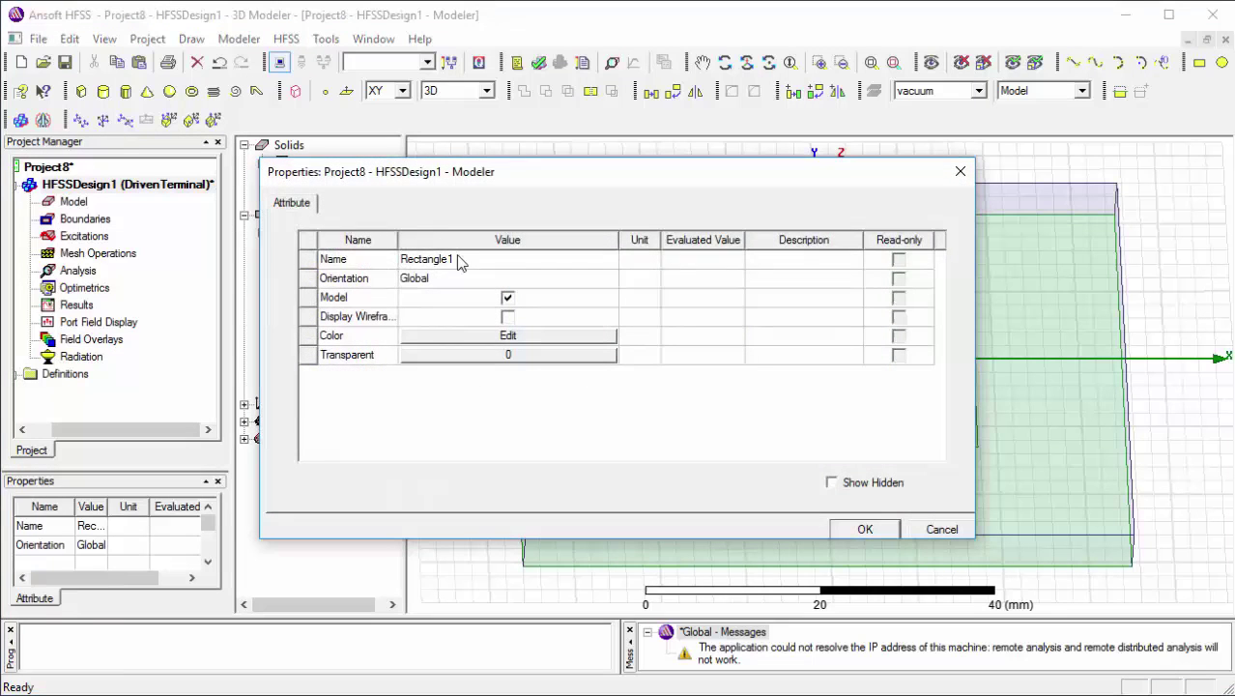
pyautogui.click(460, 261)
pyautogui.write('space')
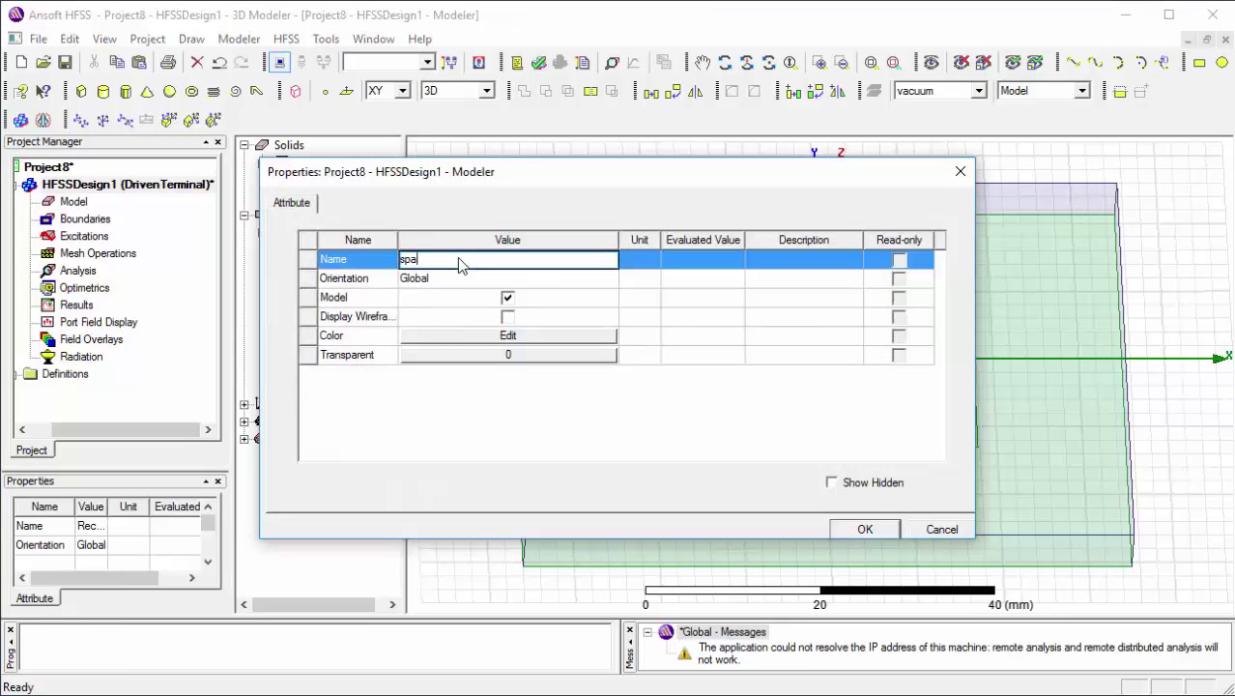
pyautogui.click(496, 338)
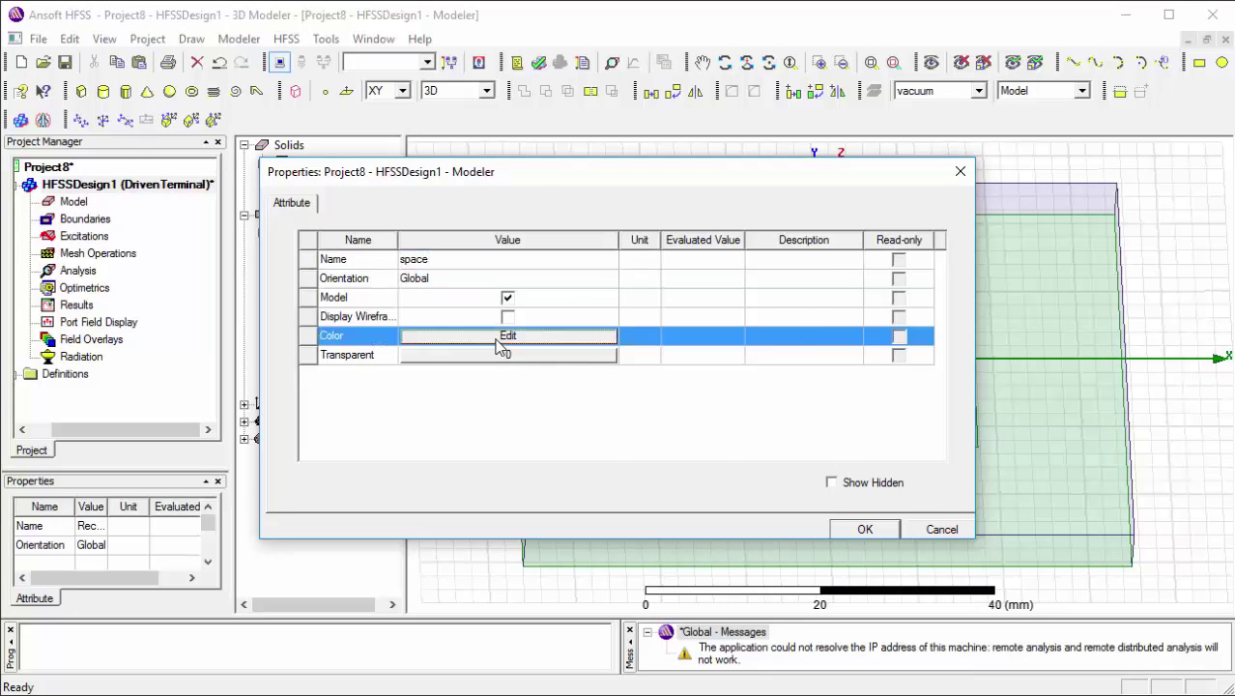
pyautogui.click(470, 292)
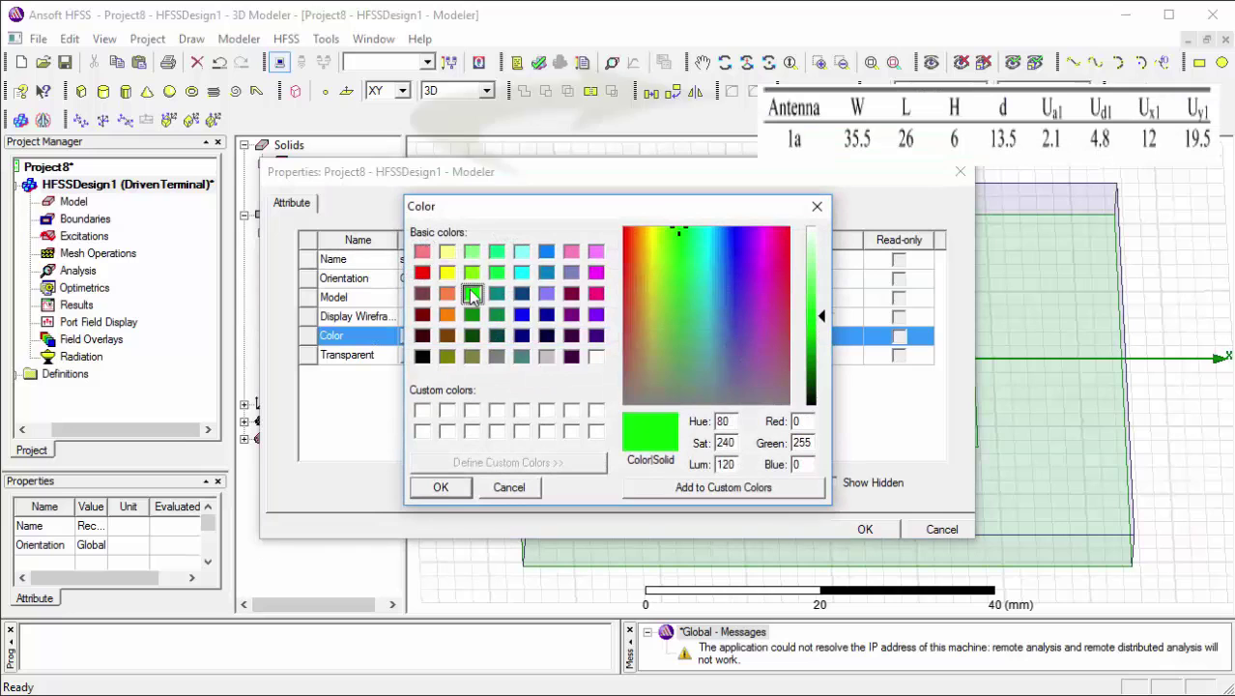
pyautogui.click(438, 490)
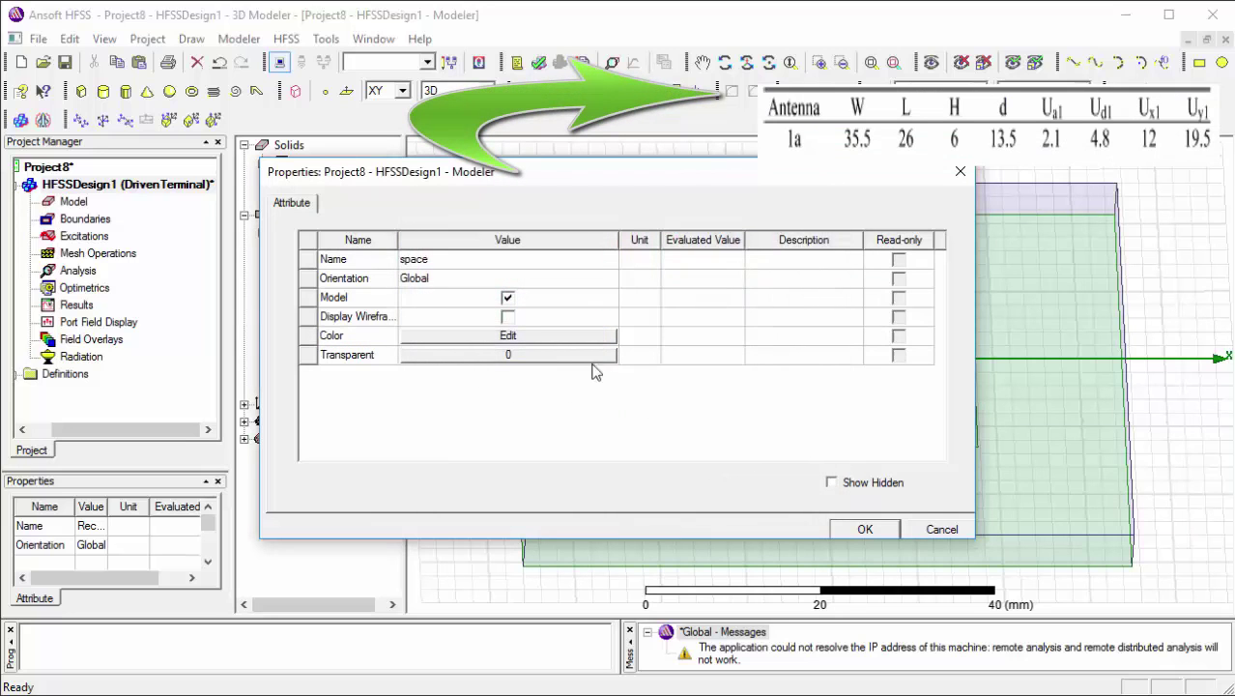
pyautogui.click(860, 529)
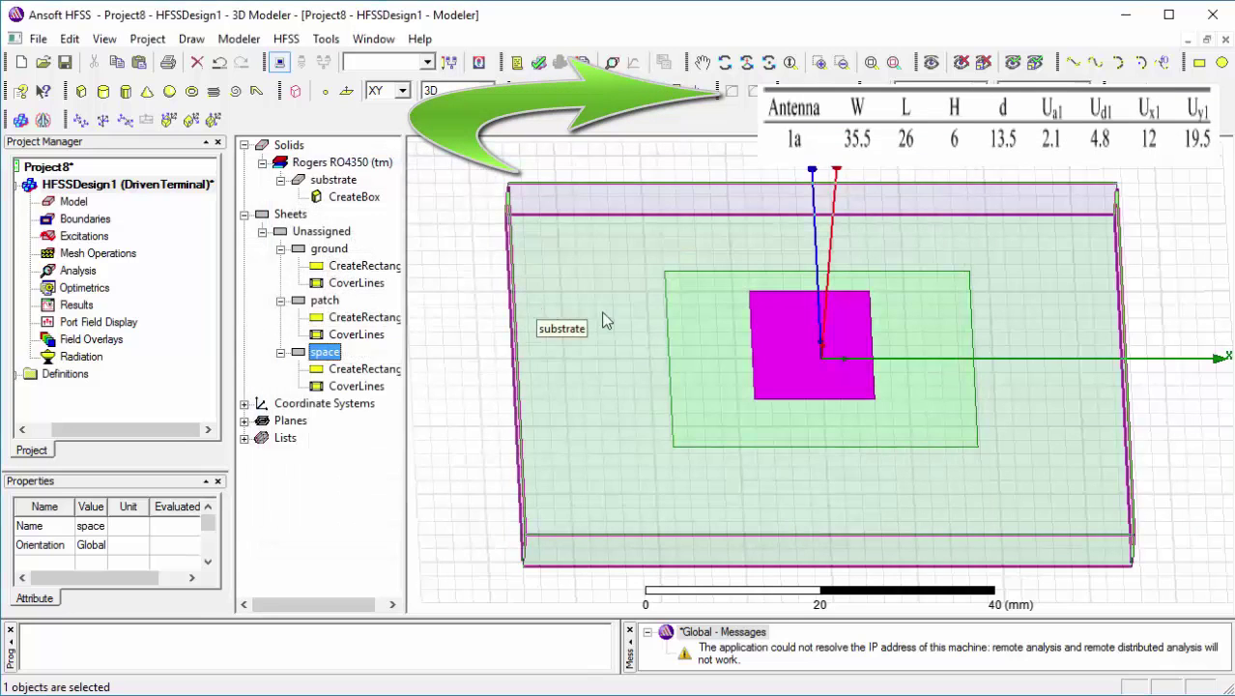
# Set the space rectangle's position to -ux1/2, -(l/2-ud1), 0 with ux1=12mm and ud1=4.8mm
pyautogui.doubleClick(572, 321)
pyautogui.click(499, 297)
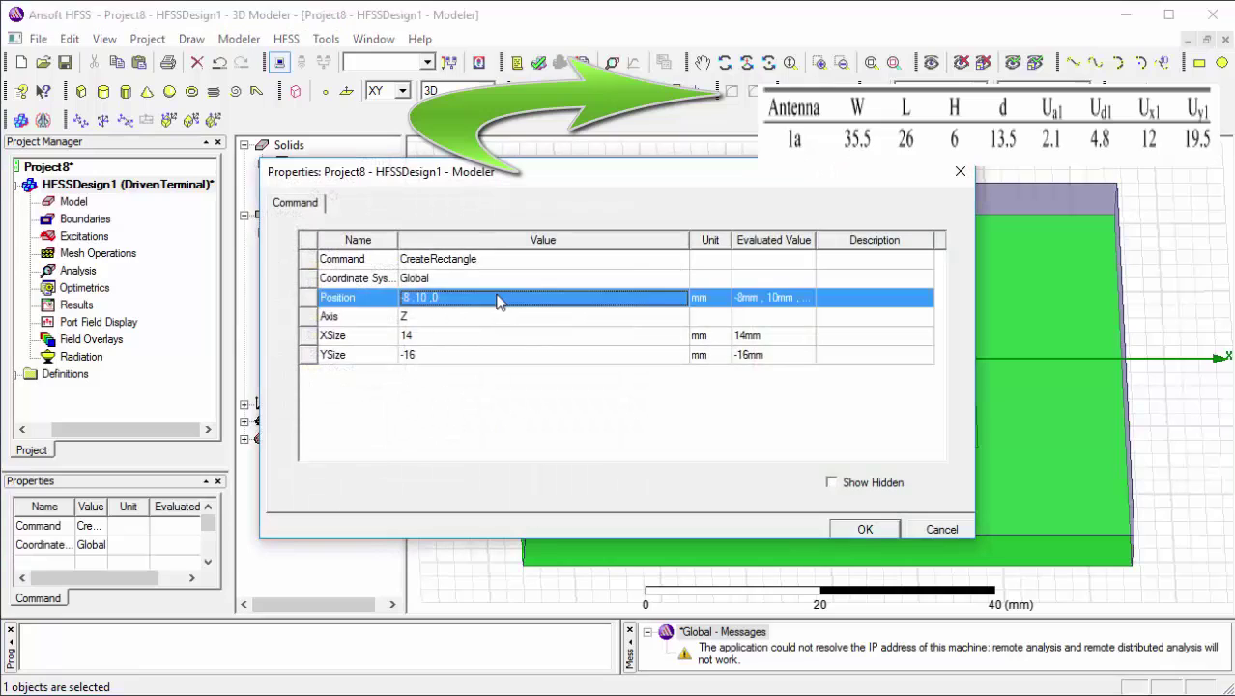
pyautogui.click(499, 299)
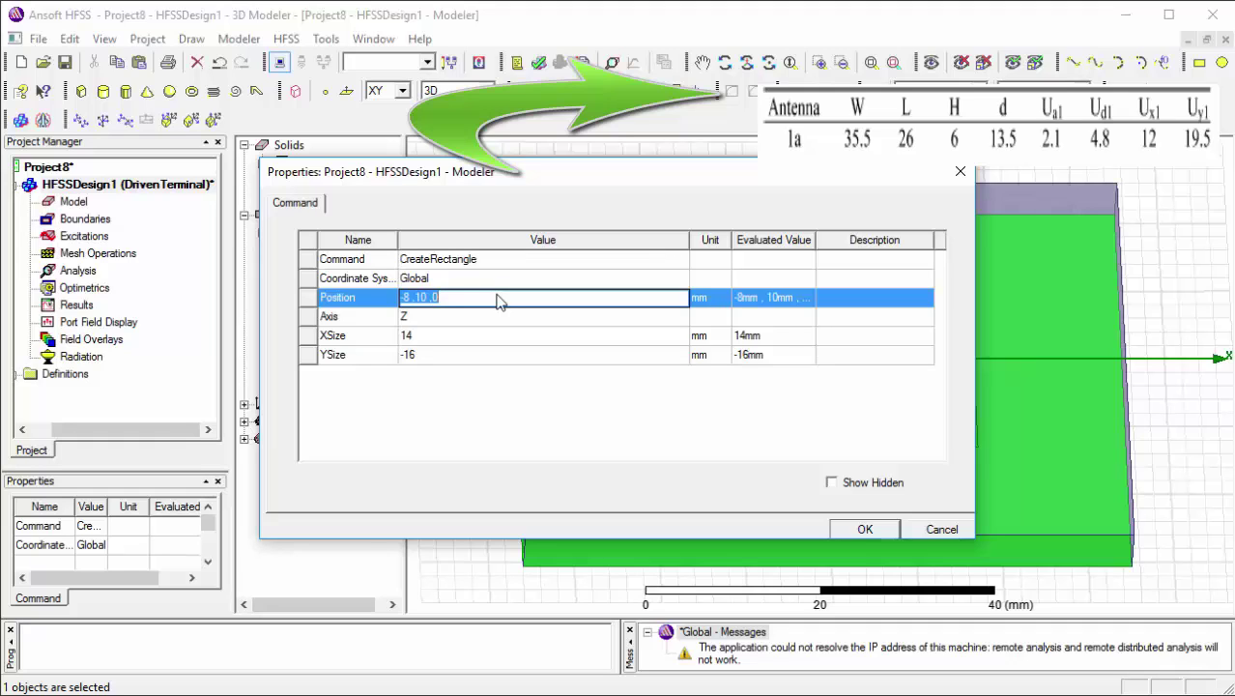
pyautogui.write('-u')
pyautogui.write('(l/2-')
pyautogui.write('ud1')
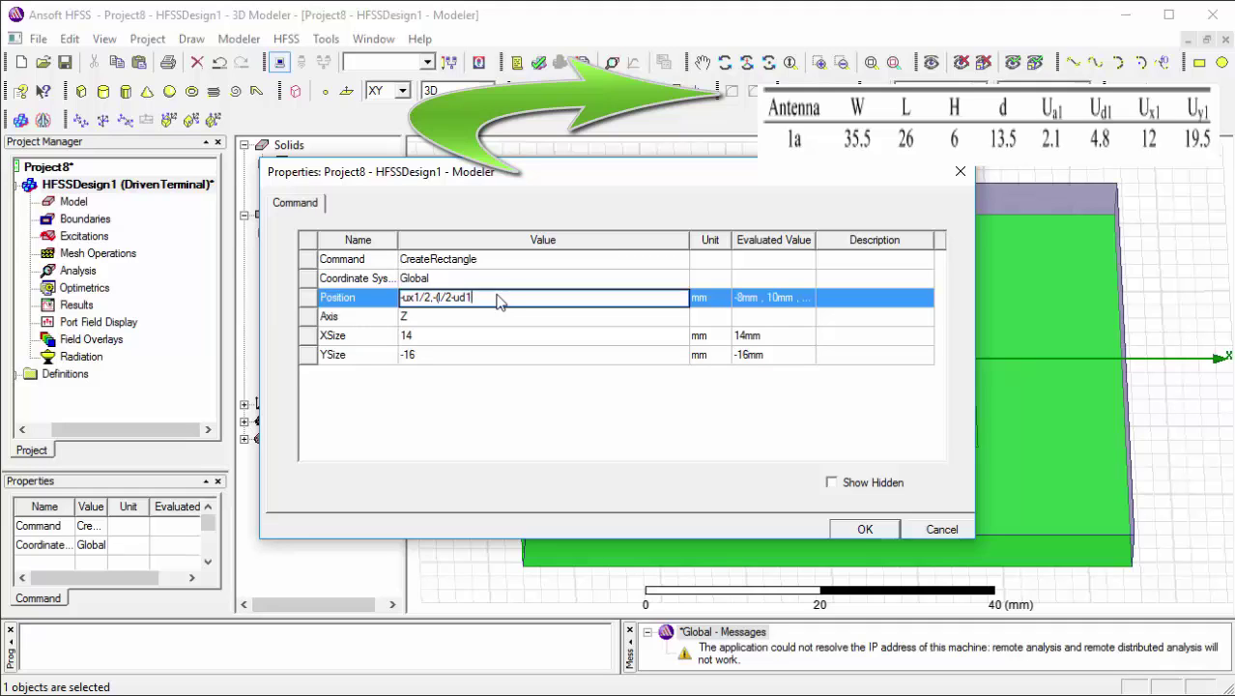
pyautogui.write('),0')
pyautogui.click(480, 339)
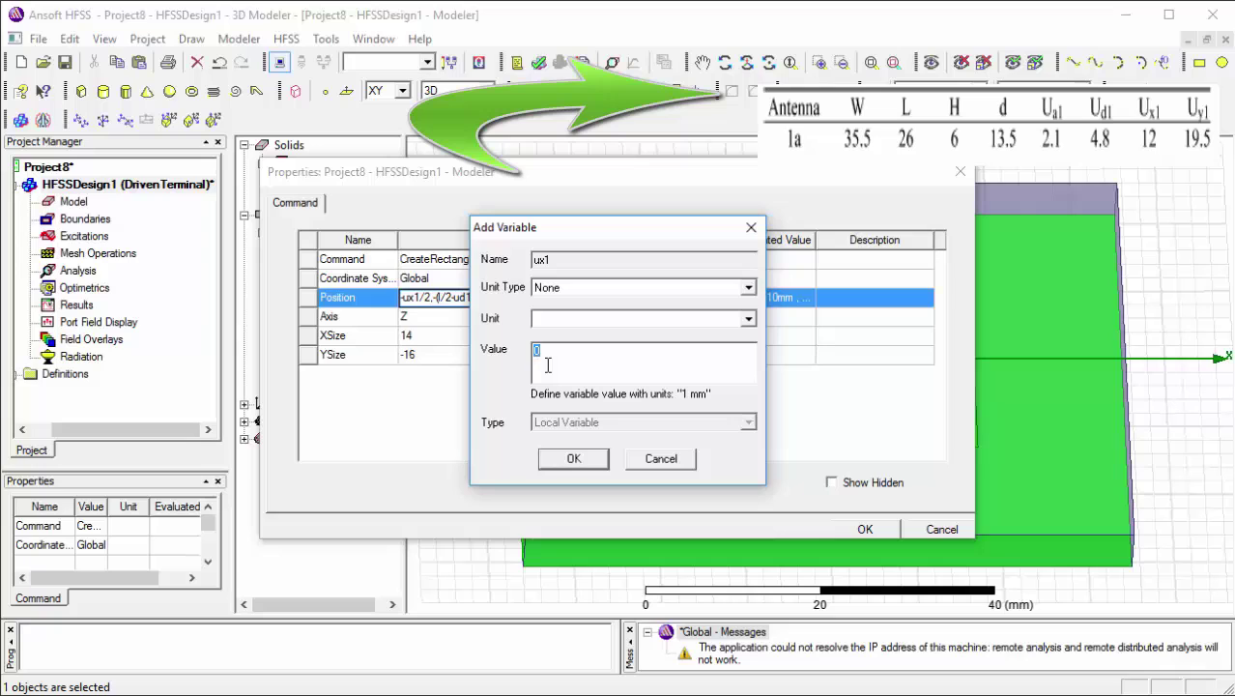
pyautogui.write('12mm')
pyautogui.press('Return')
pyautogui.write('4.8mm')
pyautogui.press('Return')
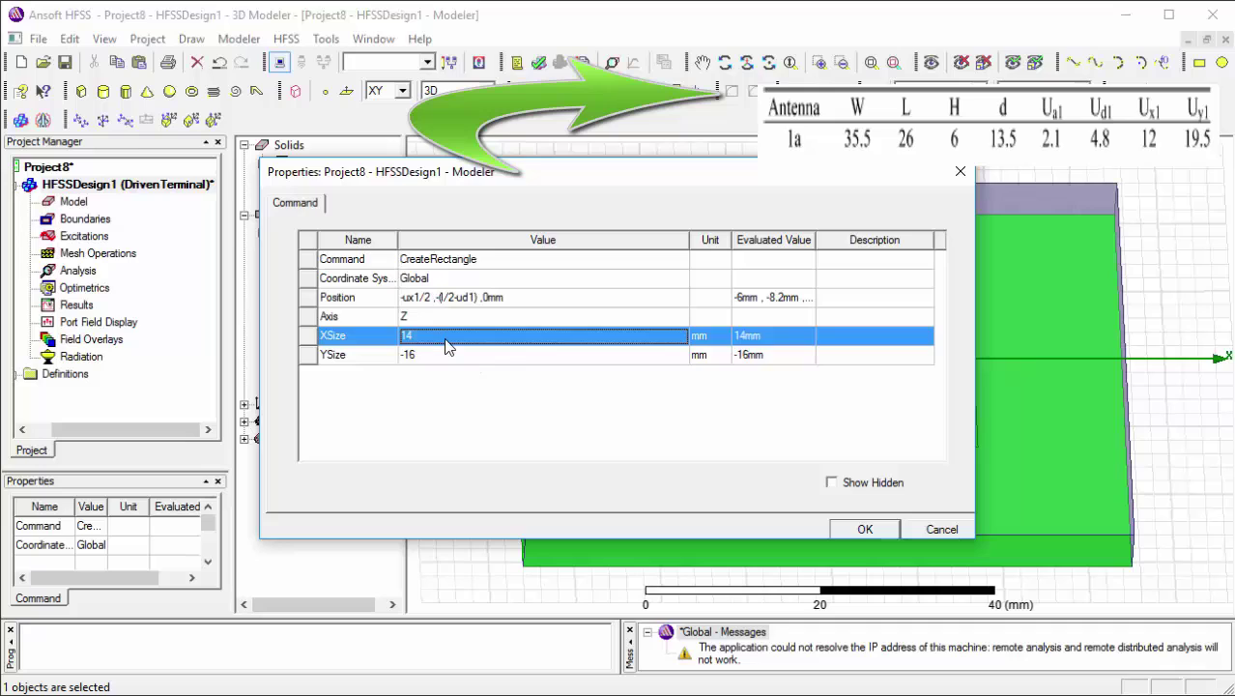
# Size the space rectangle ux1 by uy1, defining uy1 as 19.5mm
pyautogui.click(446, 346)
pyautogui.write('ux1')
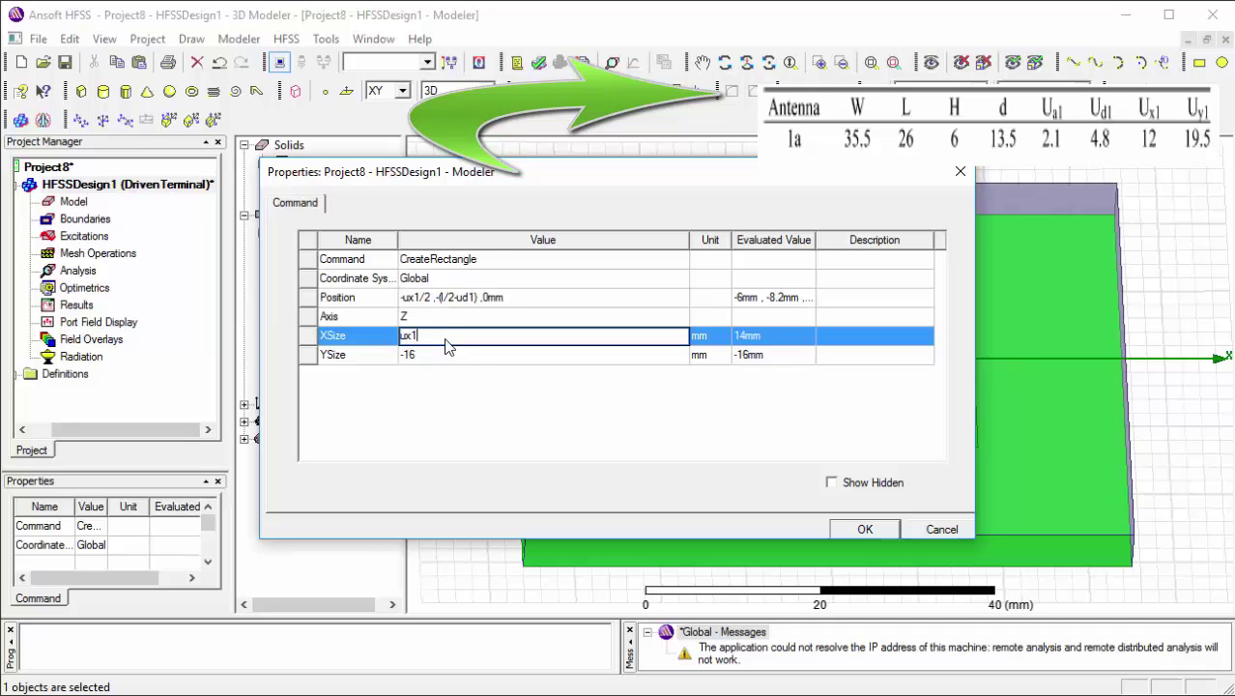
pyautogui.click(437, 358)
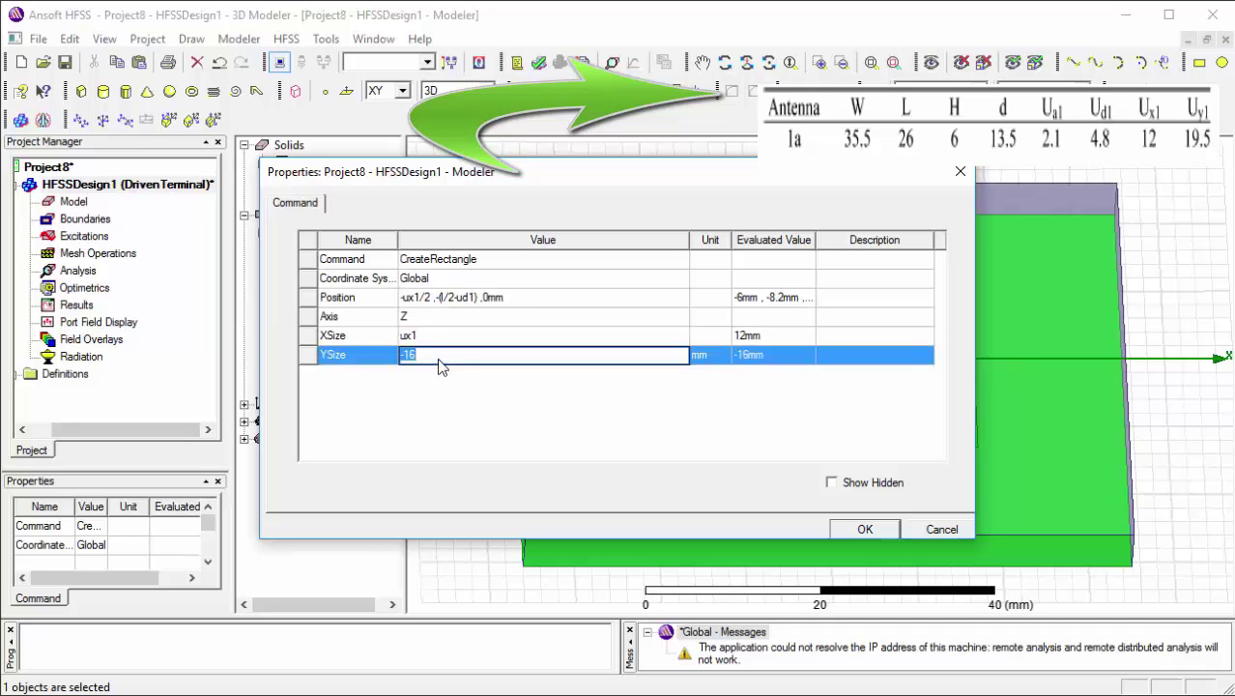
pyautogui.write('uy1')
pyautogui.press('Return')
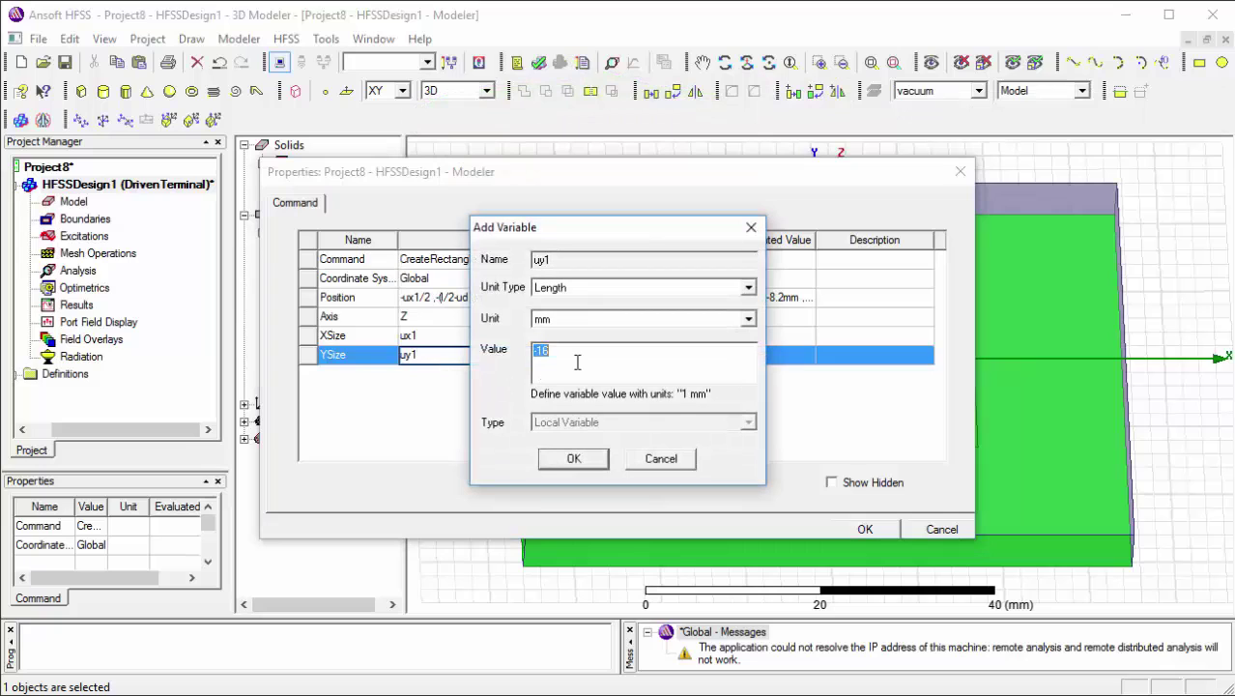
pyautogui.write('19.5mm')
pyautogui.press('Return')
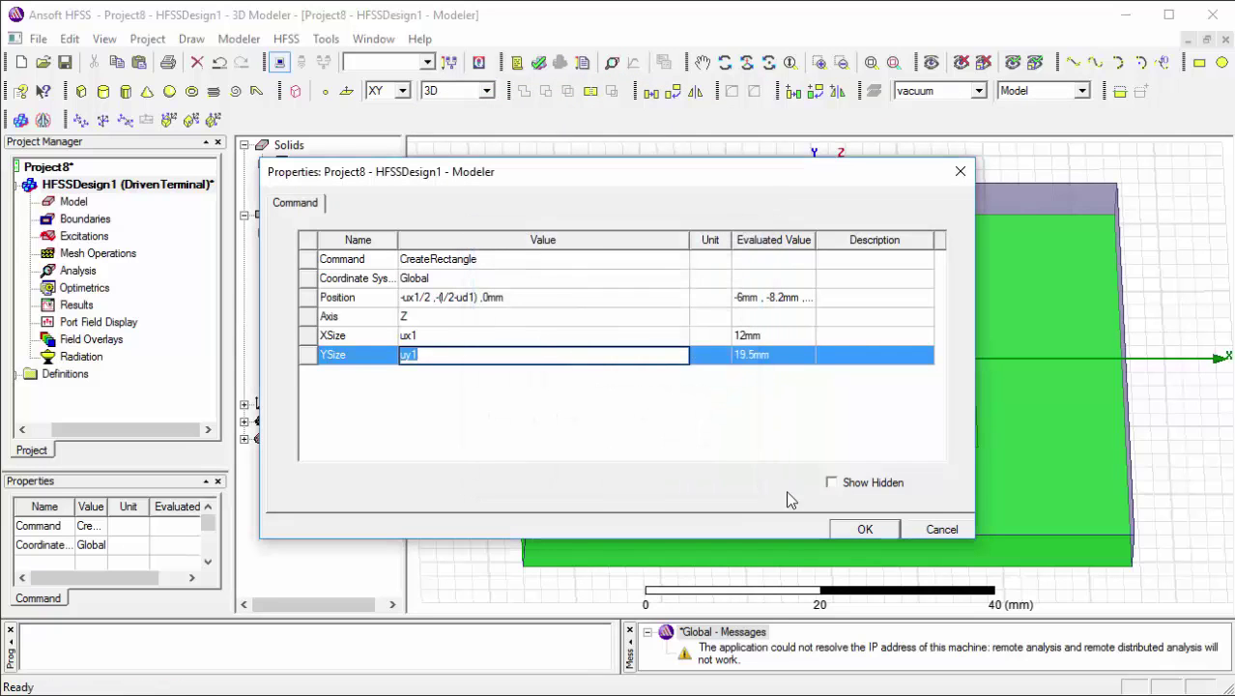
# Apply the parameters, then subtract space from patch to cut a rectangular hole
pyautogui.click(841, 531)
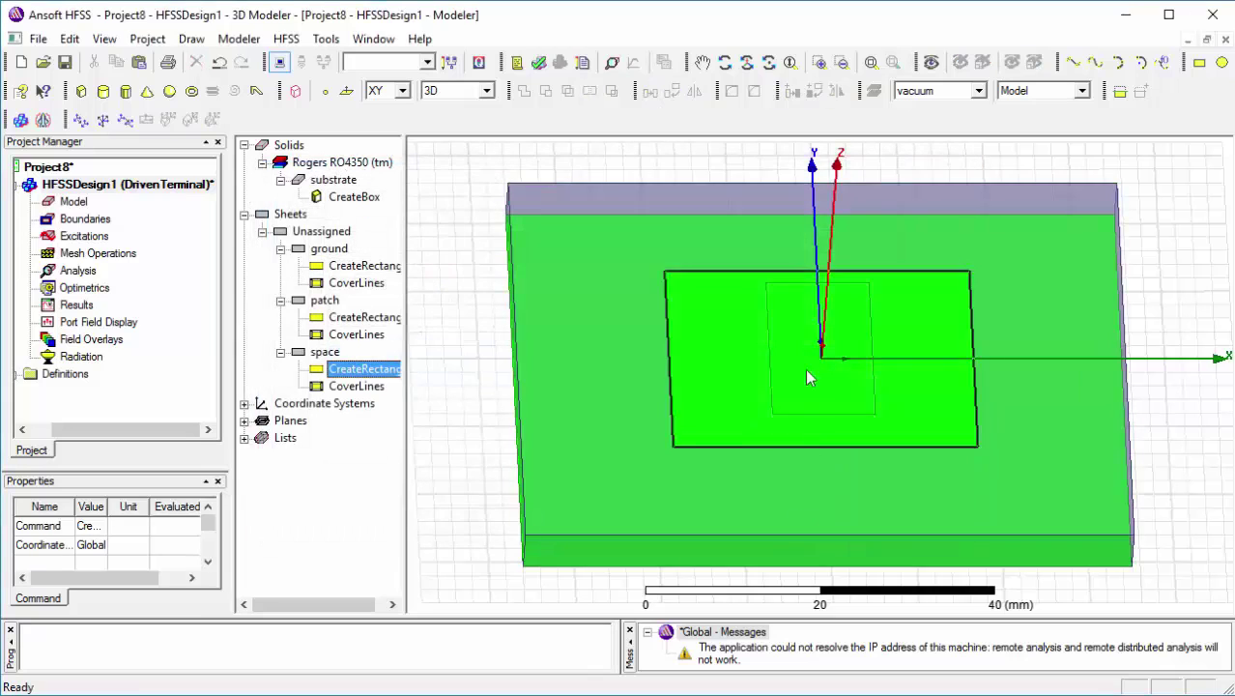
pyautogui.click(739, 342)
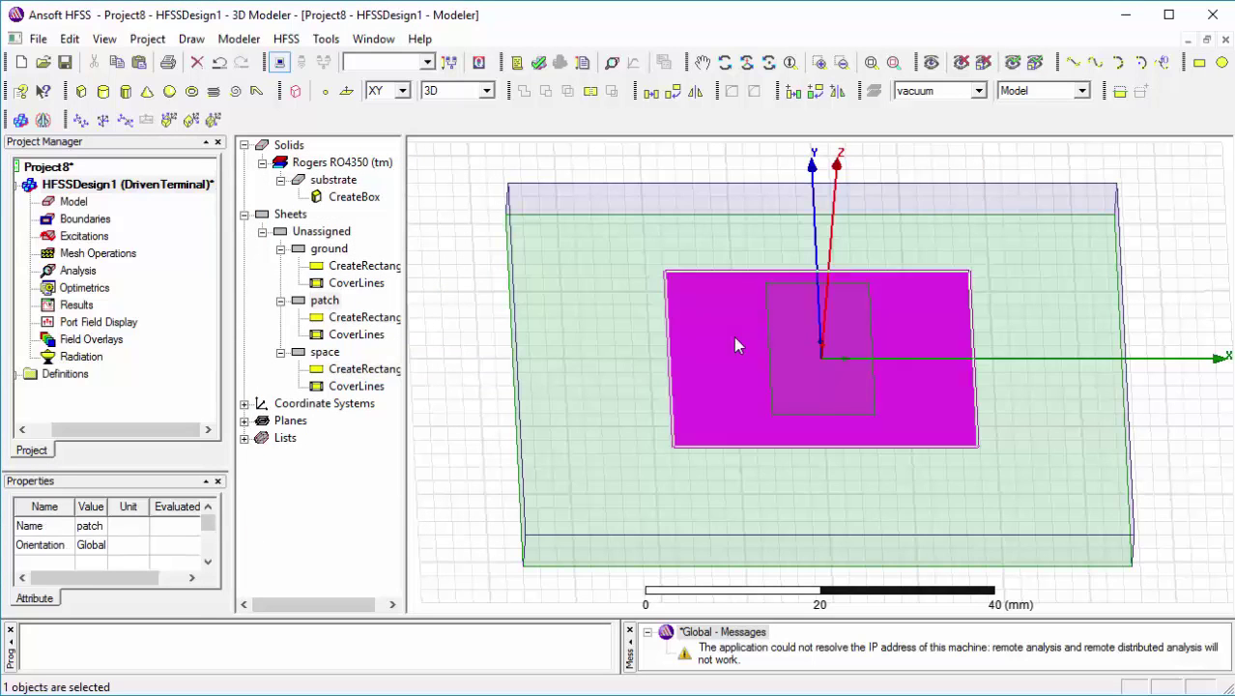
pyautogui.keyDown('ctrl'); pyautogui.click(803, 359); pyautogui.keyUp('ctrl')
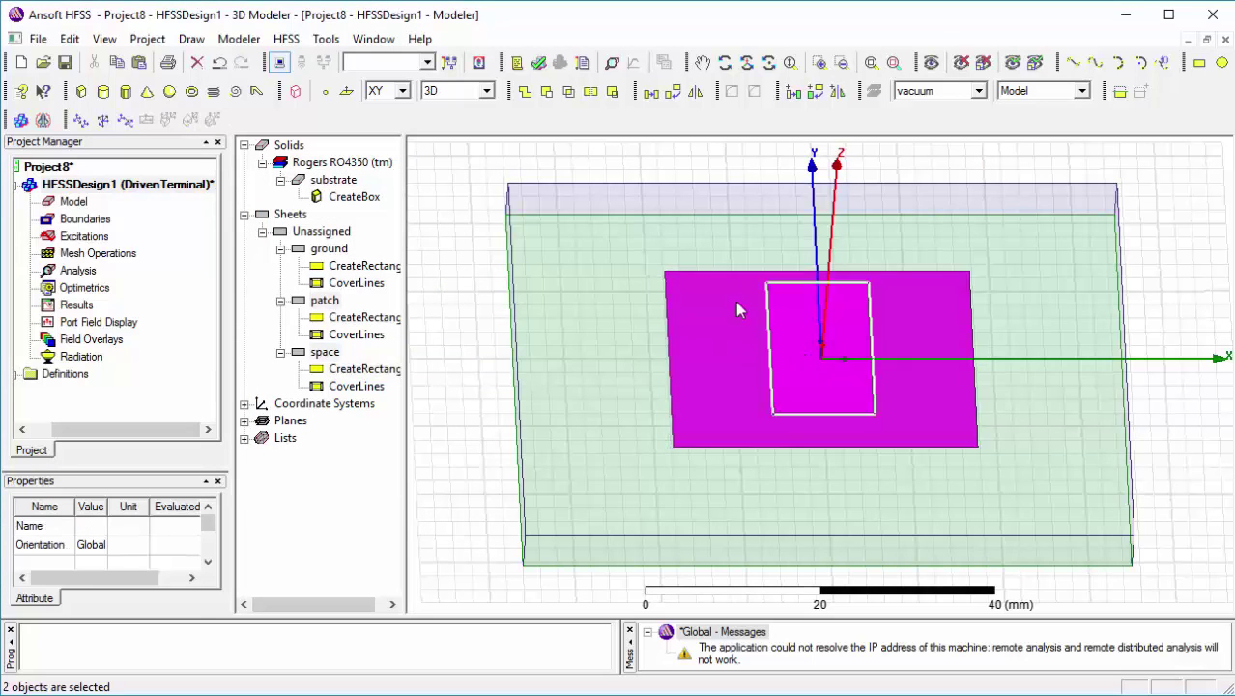
pyautogui.click(544, 91)
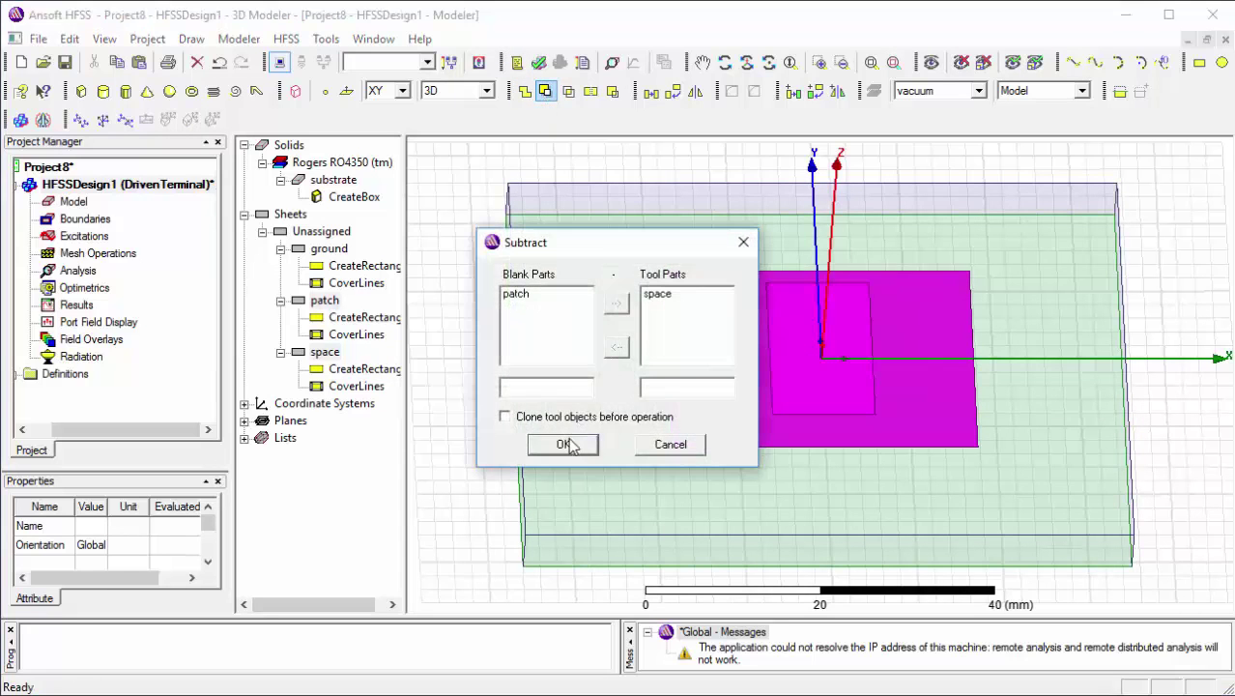
pyautogui.click(566, 444)
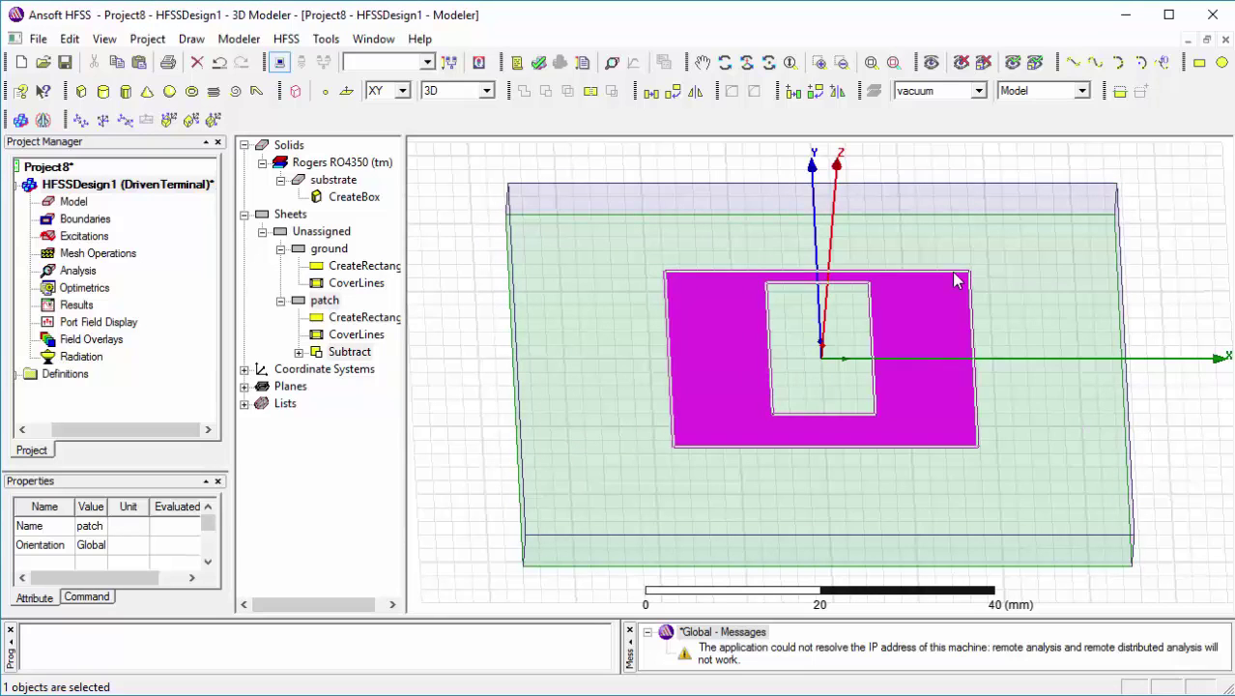
# Draw a small rectangle sheet to the right of the patch
pyautogui.click(1199, 62)
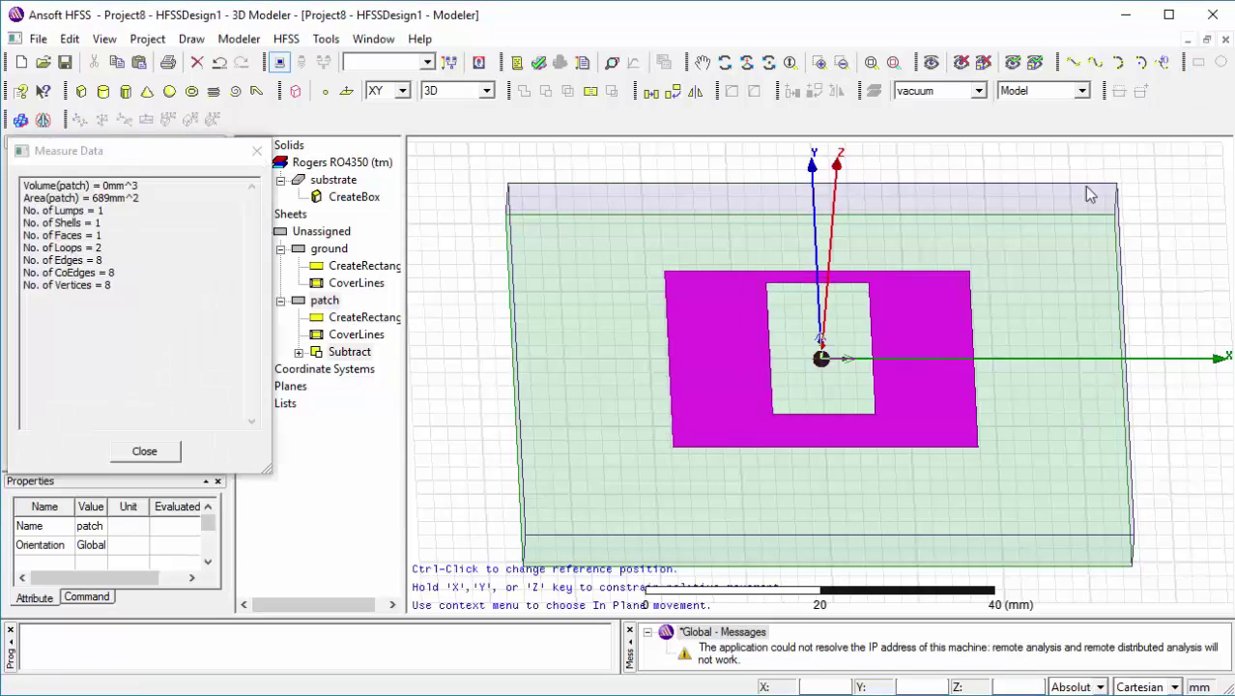
pyautogui.click(1022, 251)
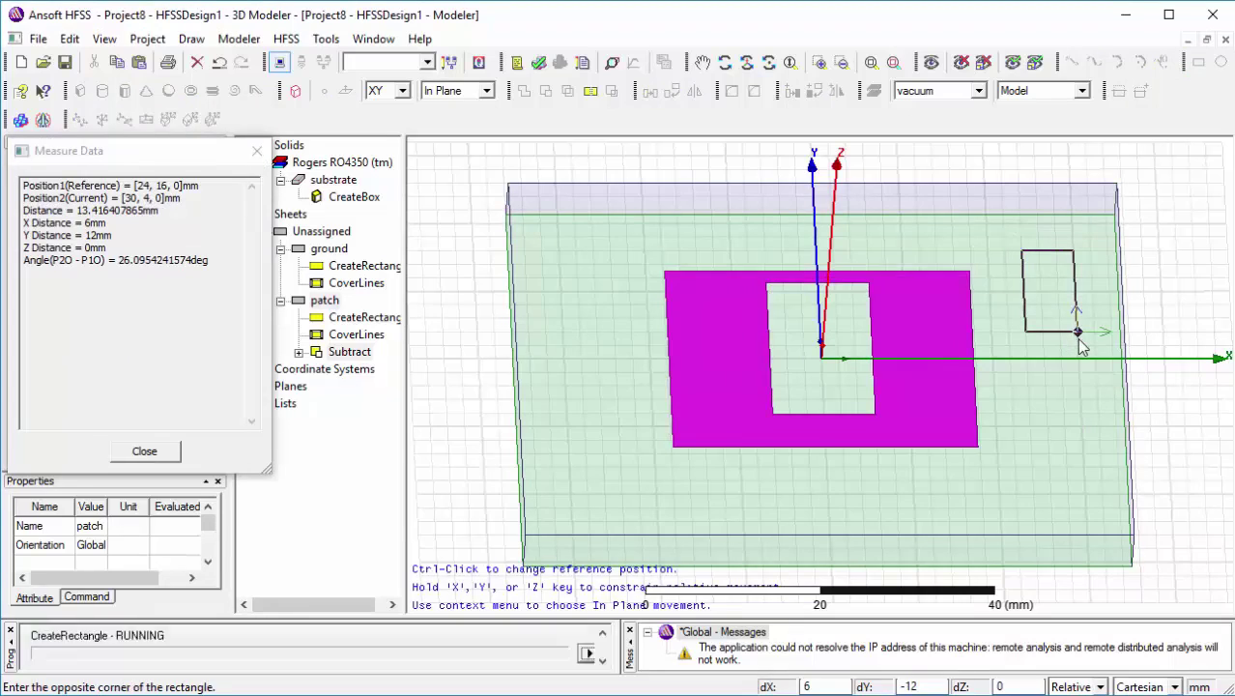
pyautogui.click(1078, 333)
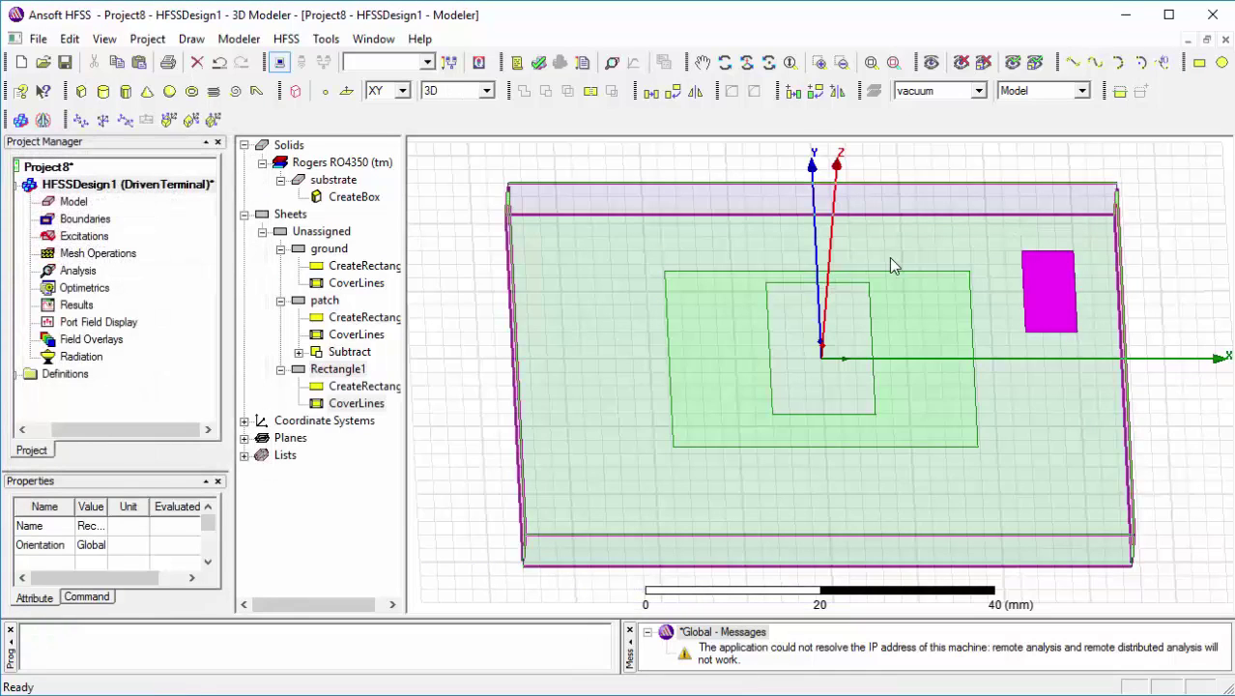
# Name the new rectangle 'add' and colour it bright green
pyautogui.doubleClick(334, 373)
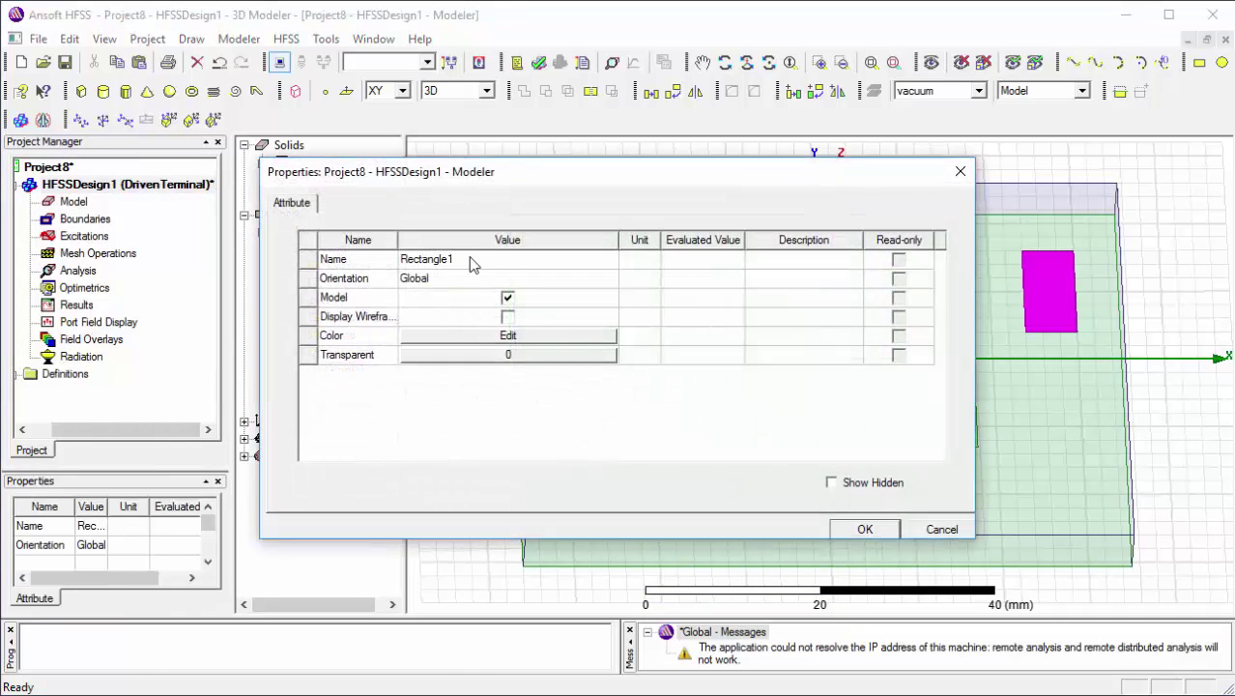
pyautogui.click(471, 260)
pyautogui.write('s')
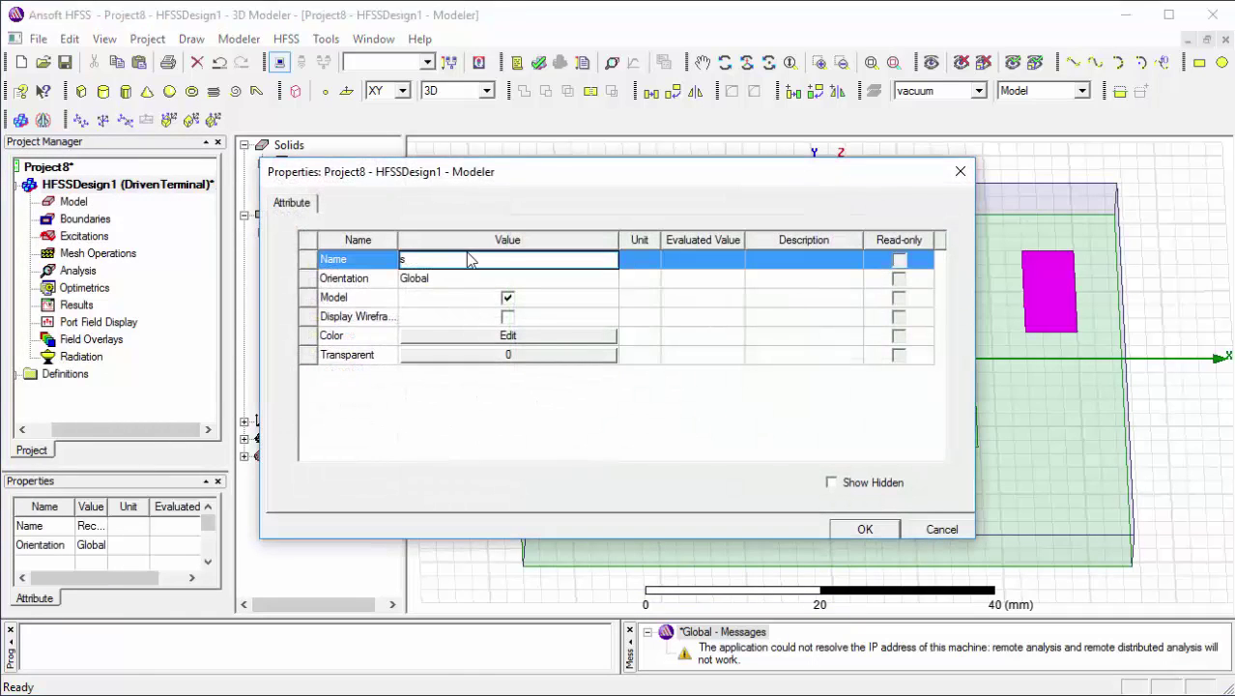
pyautogui.press('BackSpace')
pyautogui.click(508, 335)
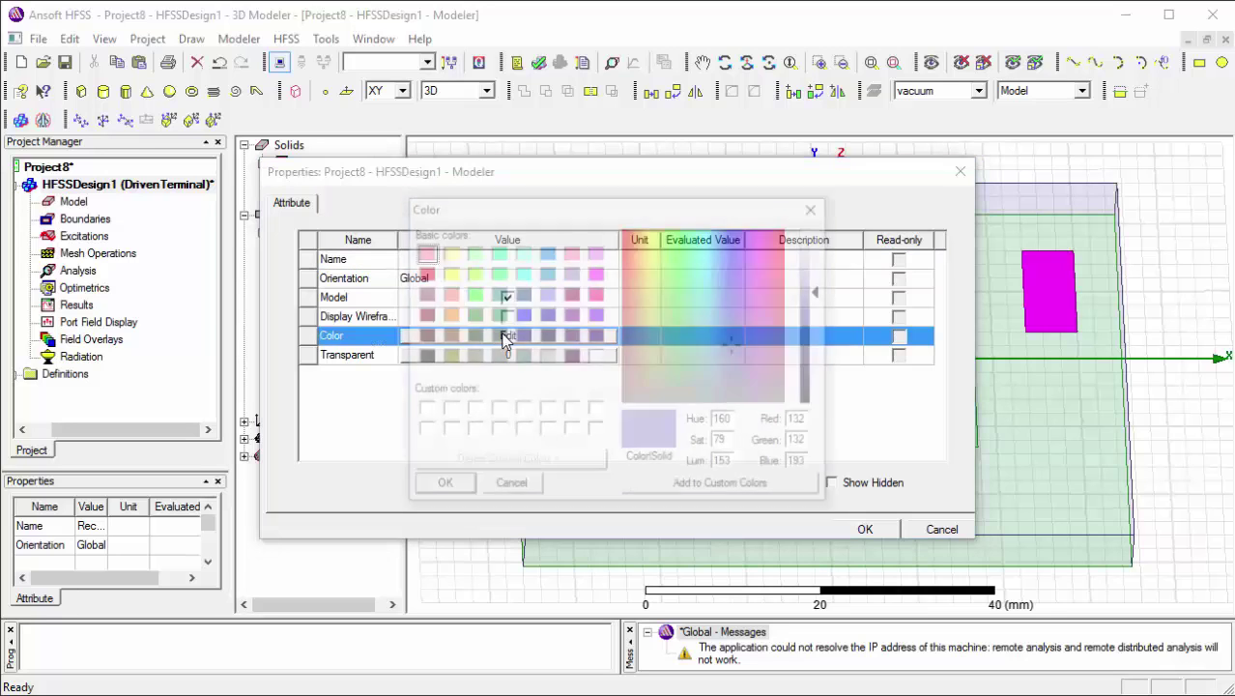
pyautogui.click(472, 293)
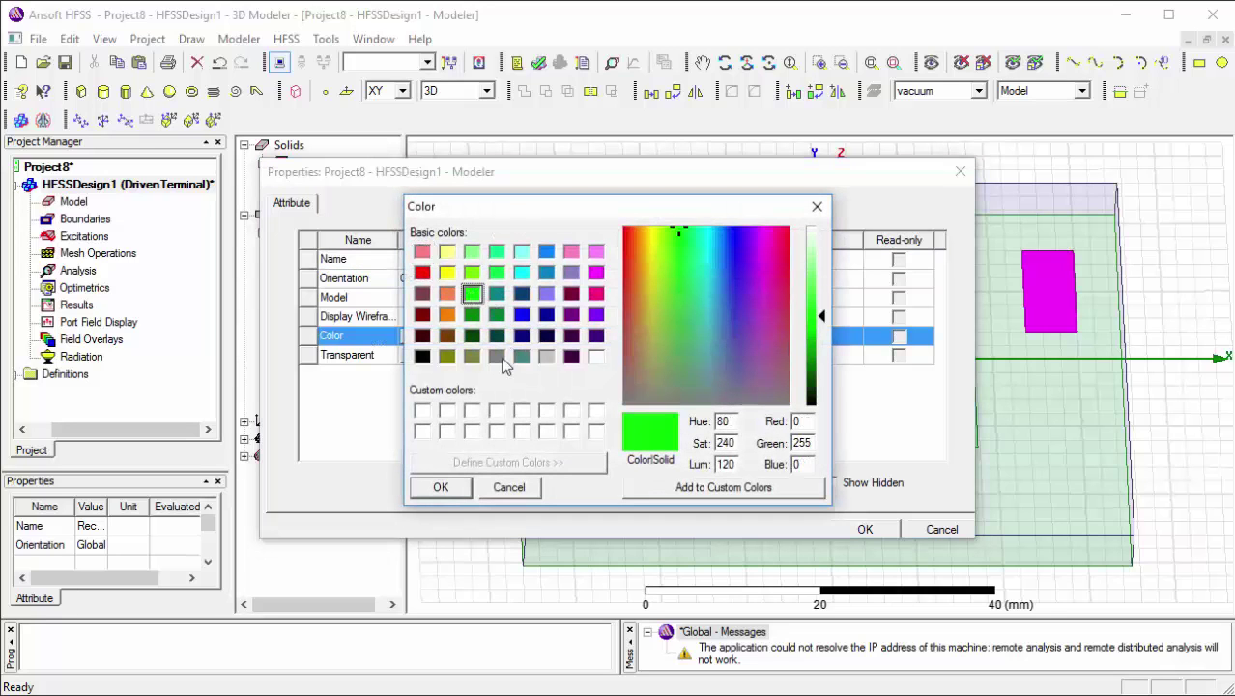
pyautogui.click(441, 489)
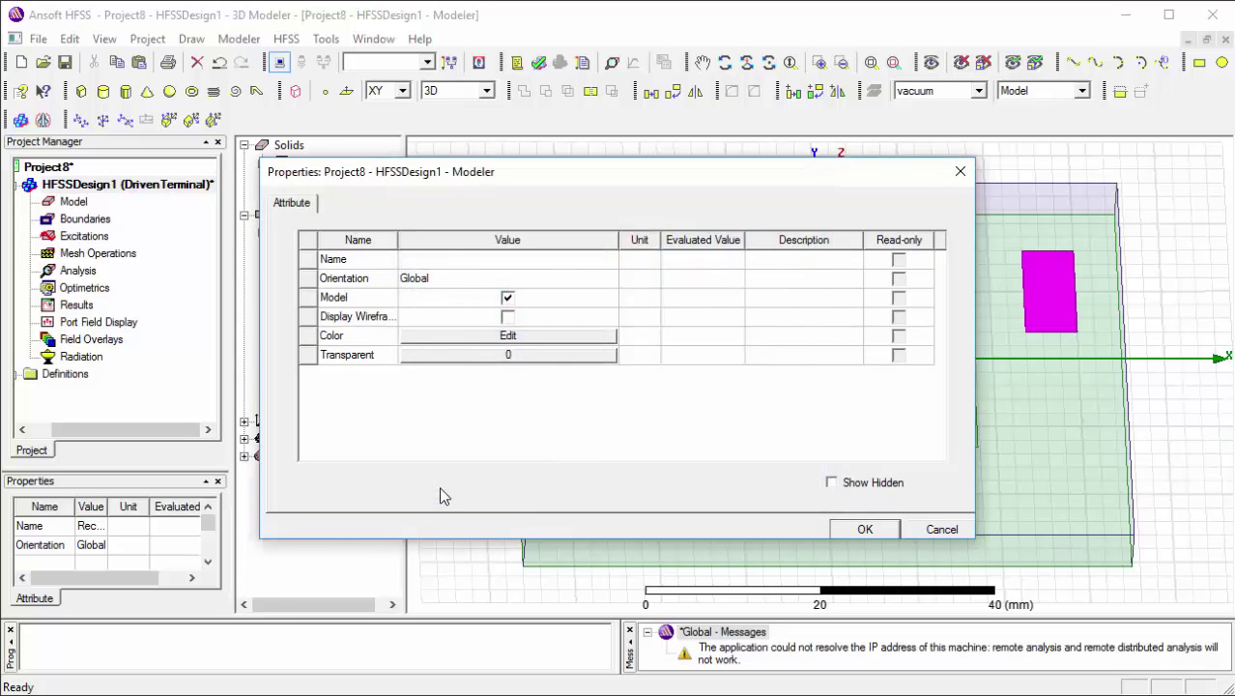
pyautogui.click(512, 270)
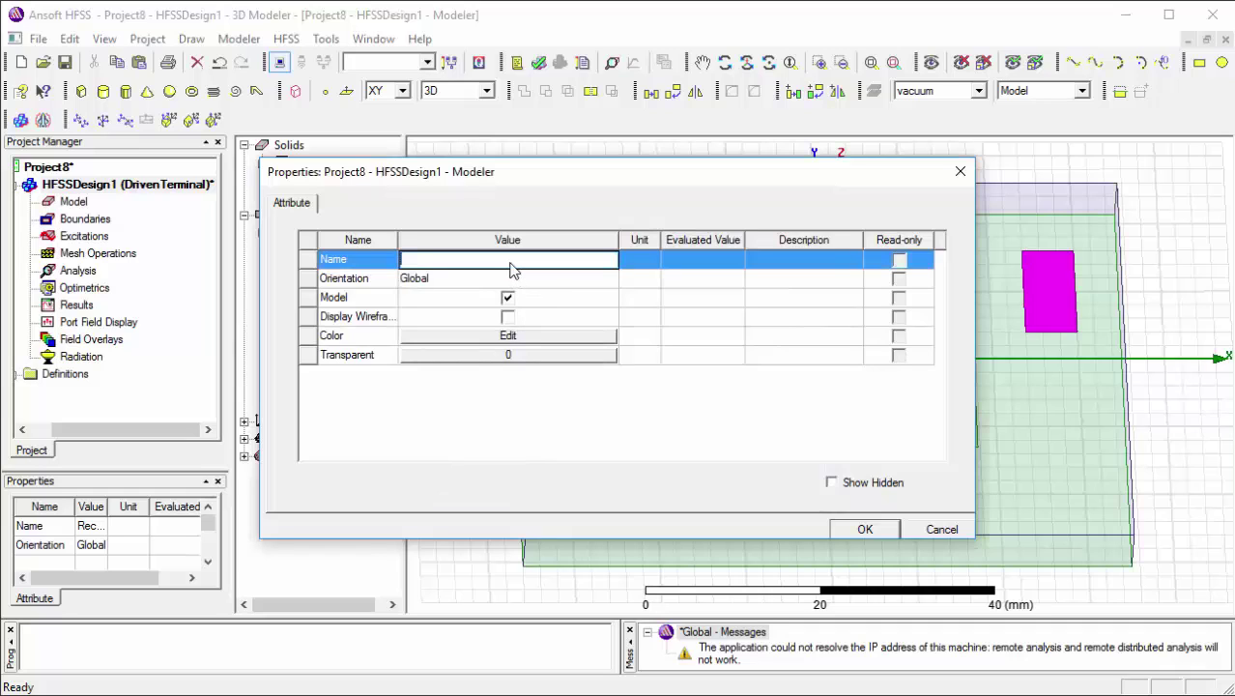
pyautogui.write('add')
pyautogui.click(865, 530)
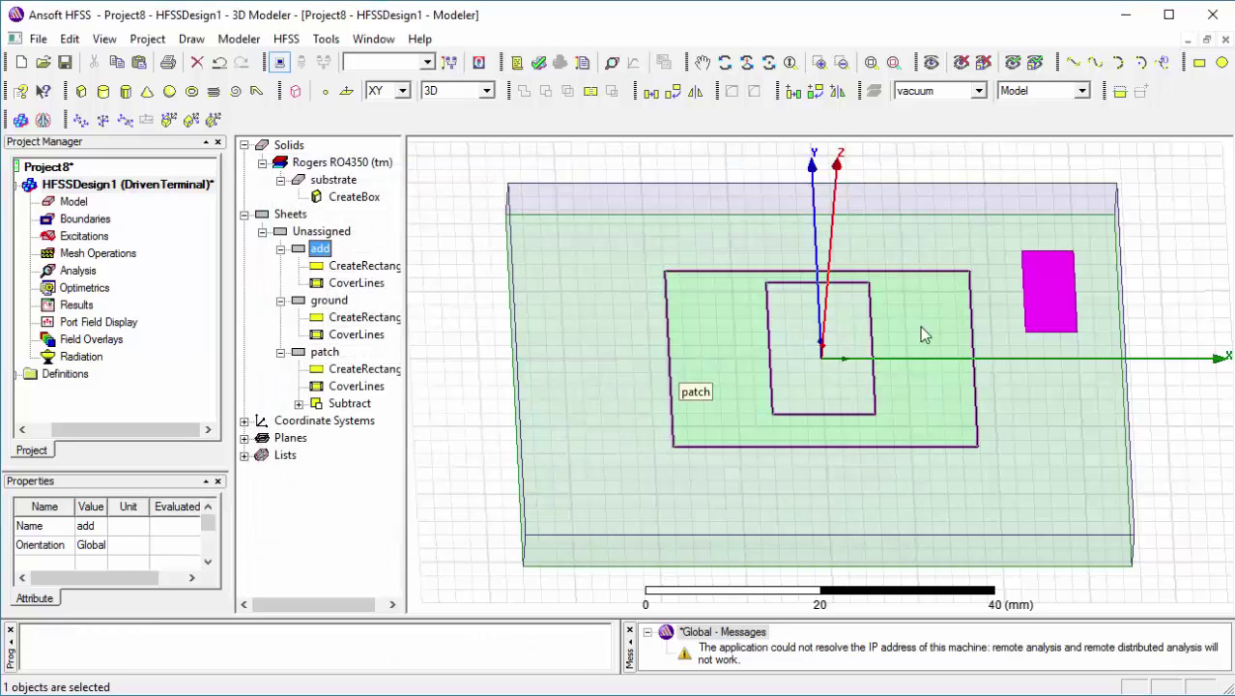
# Set the add rectangle's position to -(ux1-2*ua1), -(l/2-ud1-ua1), 0, defining ua1 as 2.1mm
pyautogui.doubleClick(340, 266)
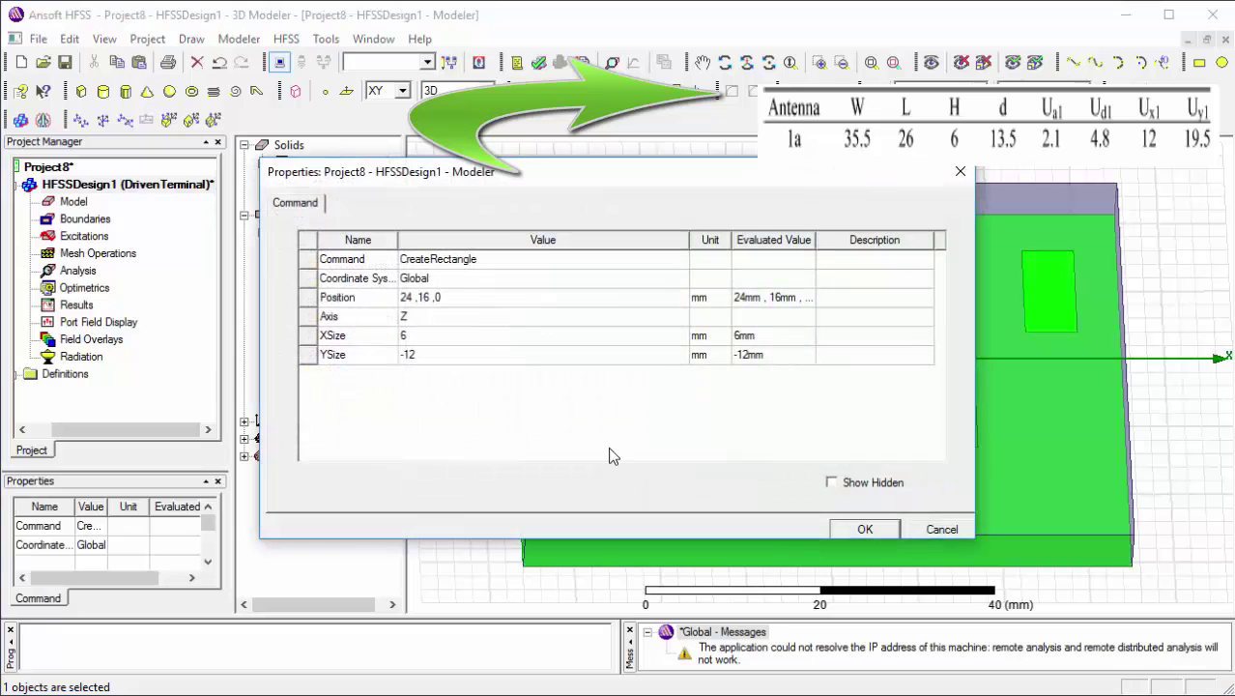
pyautogui.click(450, 301)
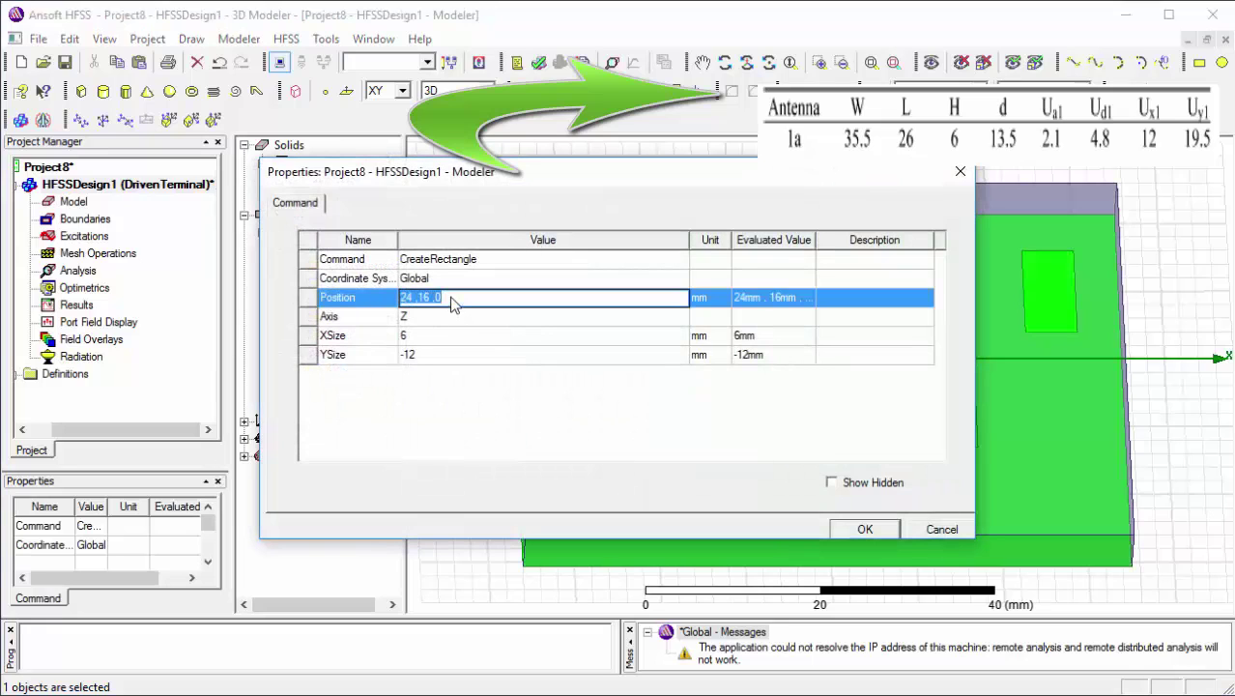
pyautogui.press('BackSpace')
pyautogui.write('-u')
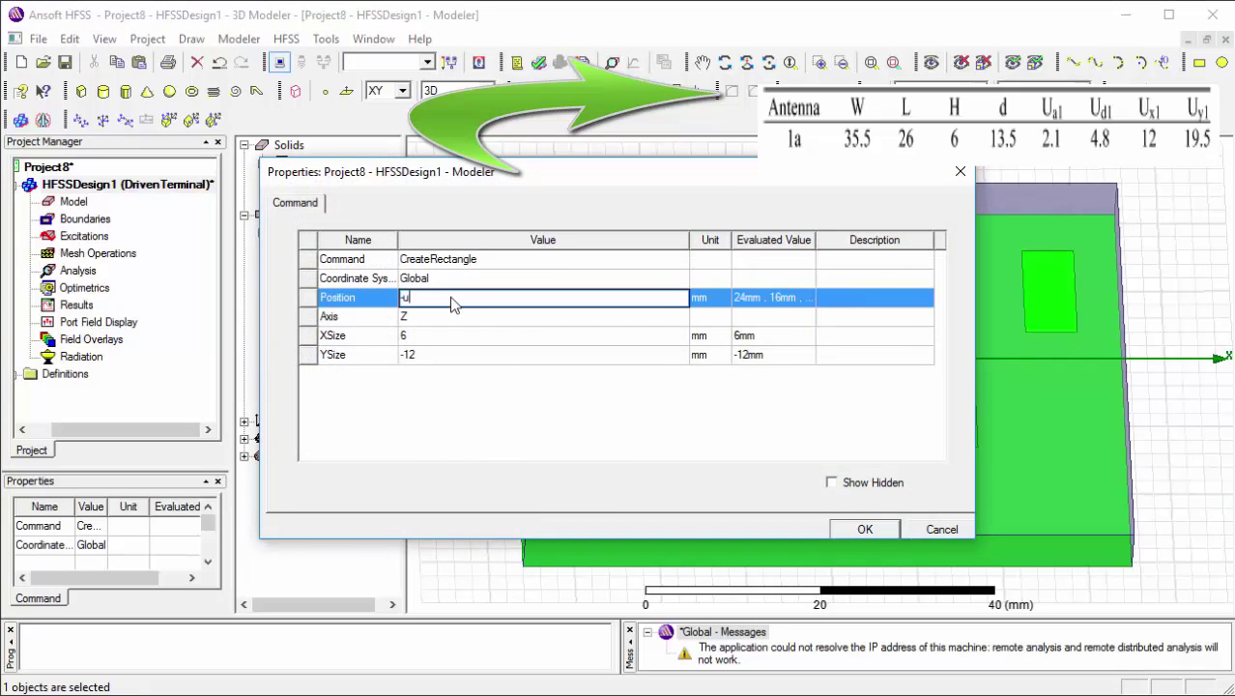
pyautogui.write('x1')
pyautogui.write('(')
pyautogui.press('End')
pyautogui.write(')')
pyautogui.write('2')
pyautogui.write('*ua1')
pyautogui.write(')')
pyautogui.write('/')
pyautogui.write('2')
pyautogui.write('(')
pyautogui.write('l/2')
pyautogui.write('-ud1')
pyautogui.write(')')
pyautogui.write('ua1')
pyautogui.write(')')
pyautogui.click(443, 338)
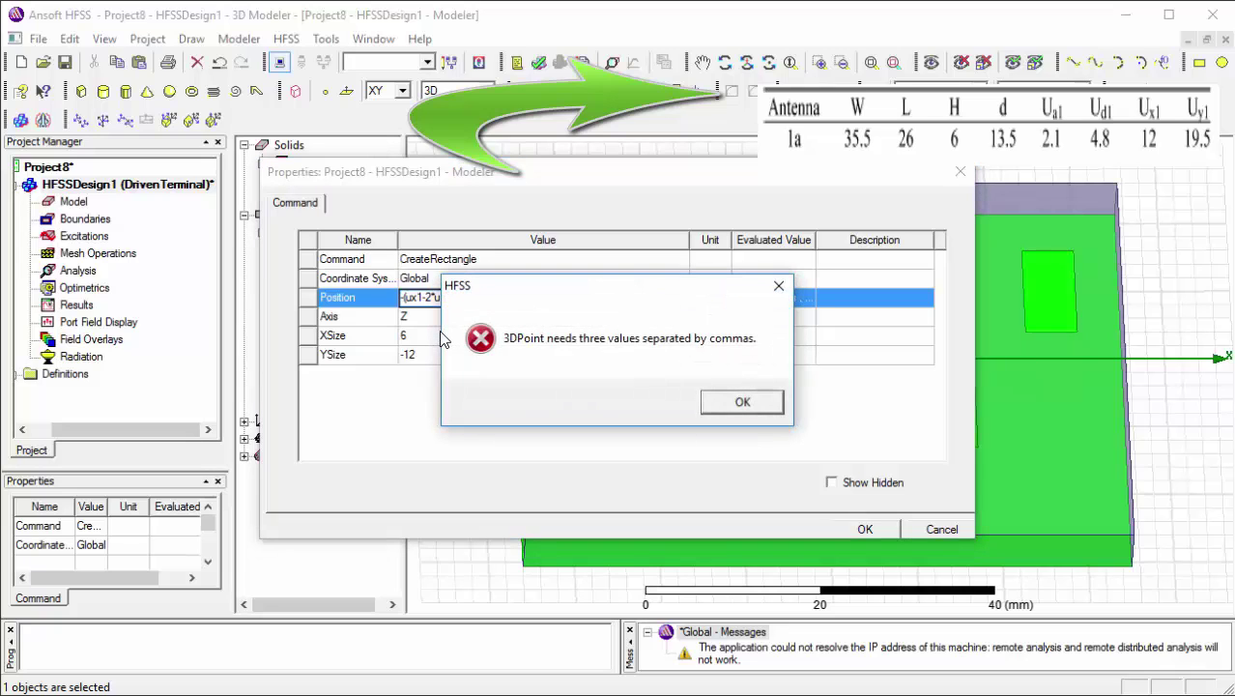
pyautogui.click(740, 402)
pyautogui.click(572, 301)
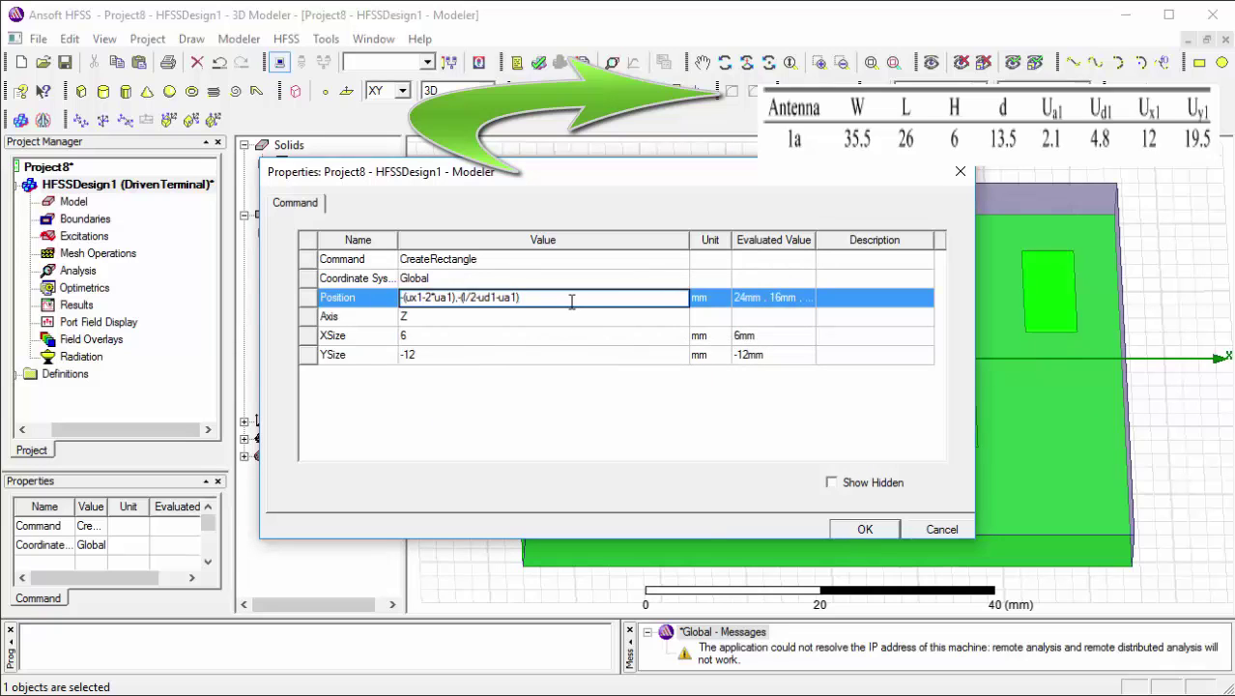
pyautogui.write(',0')
pyautogui.click(550, 345)
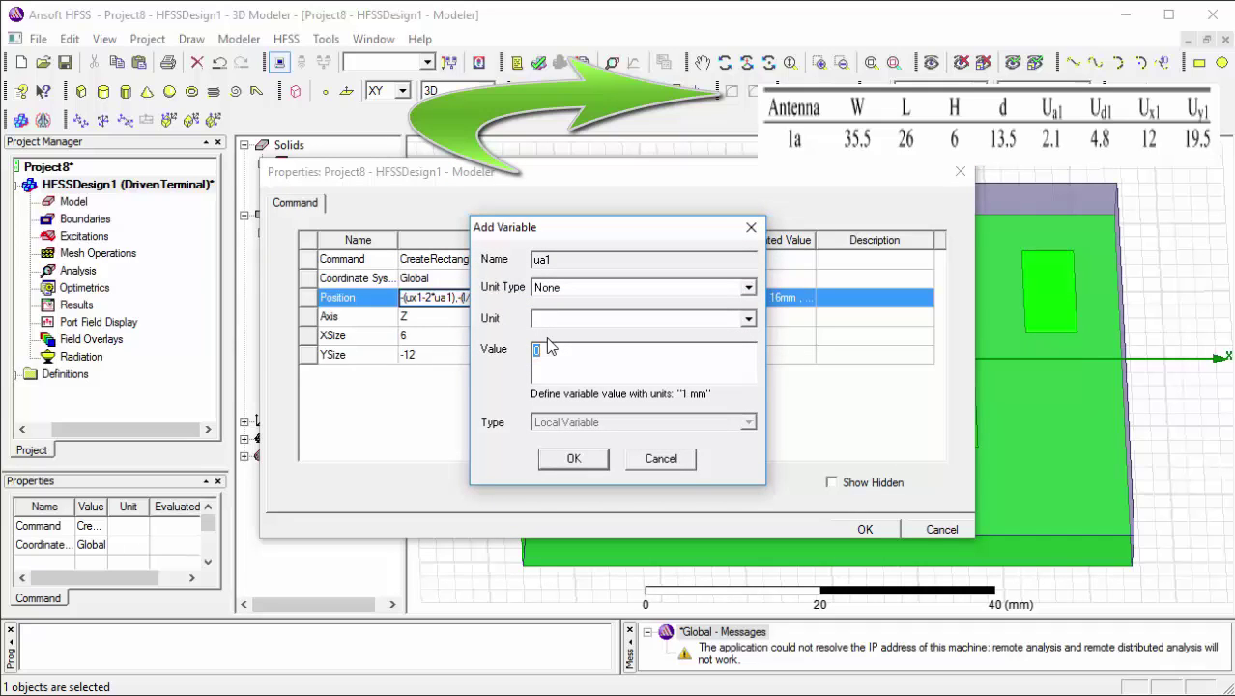
pyautogui.write('2.1mm')
pyautogui.press('Return')
pyautogui.click(547, 338)
# Size the add rectangle ux1-2*ua1 by uy1-ua1 and apply the parameters
pyautogui.click(547, 345)
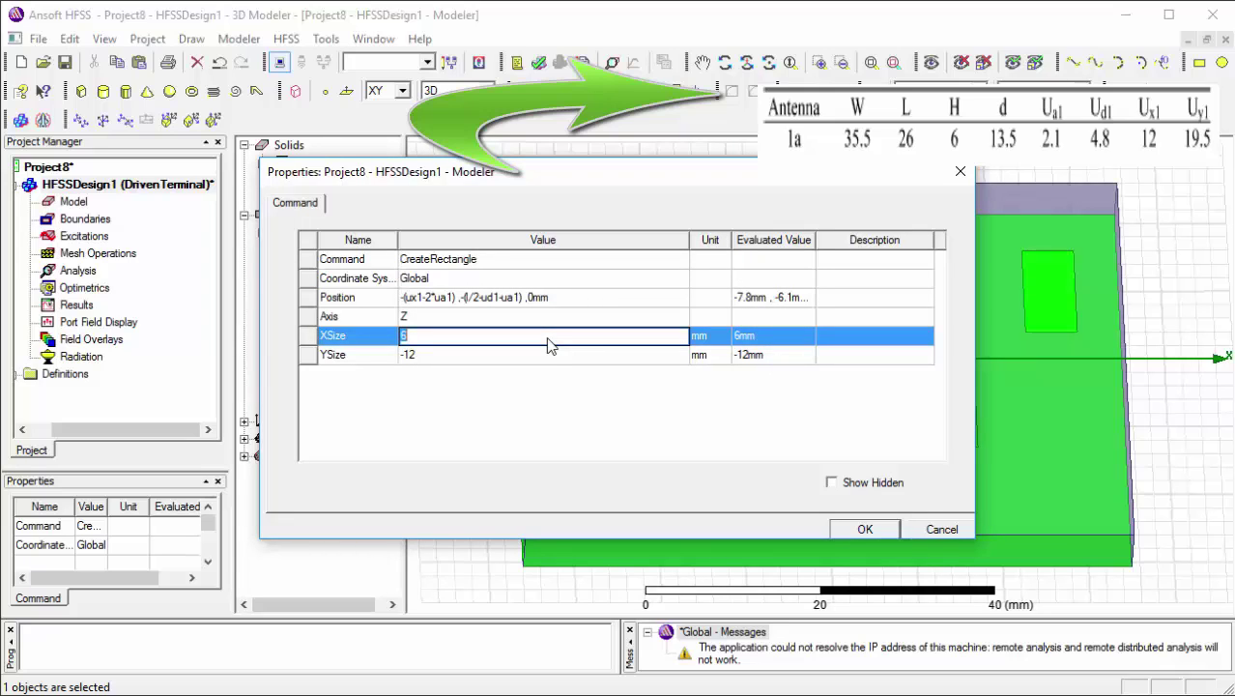
pyautogui.write('ux1-2*ua1')
pyautogui.click(519, 364)
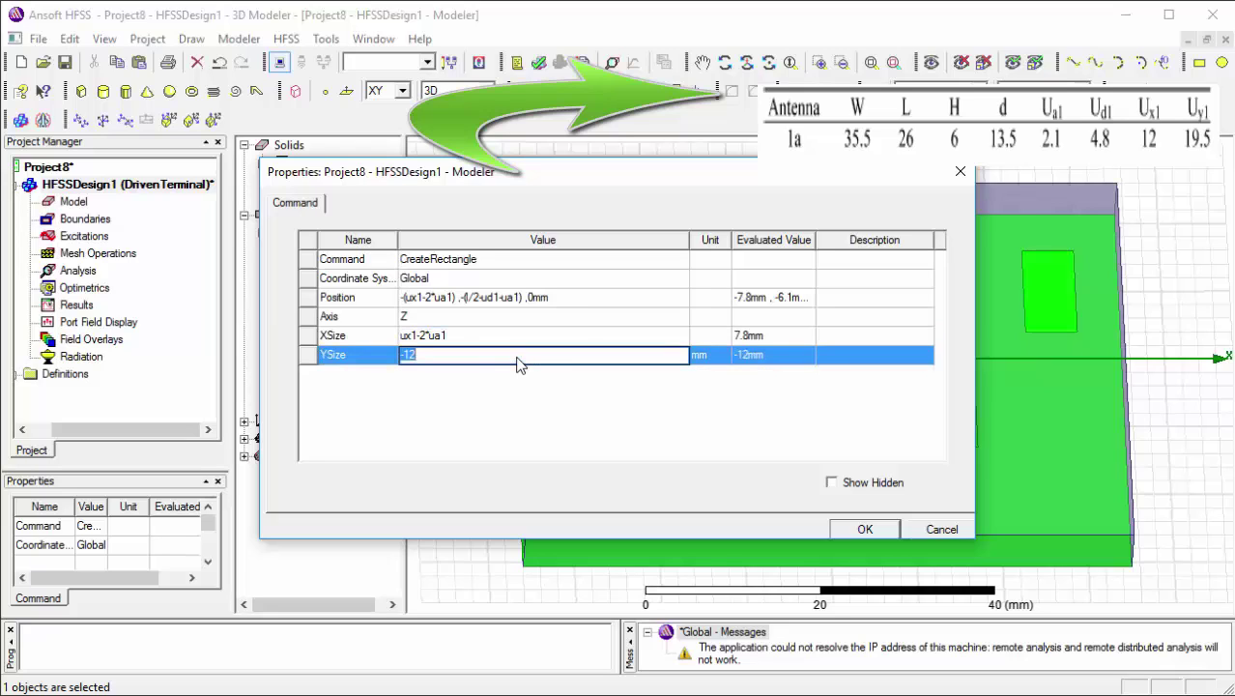
pyautogui.write('uy1-ua1')
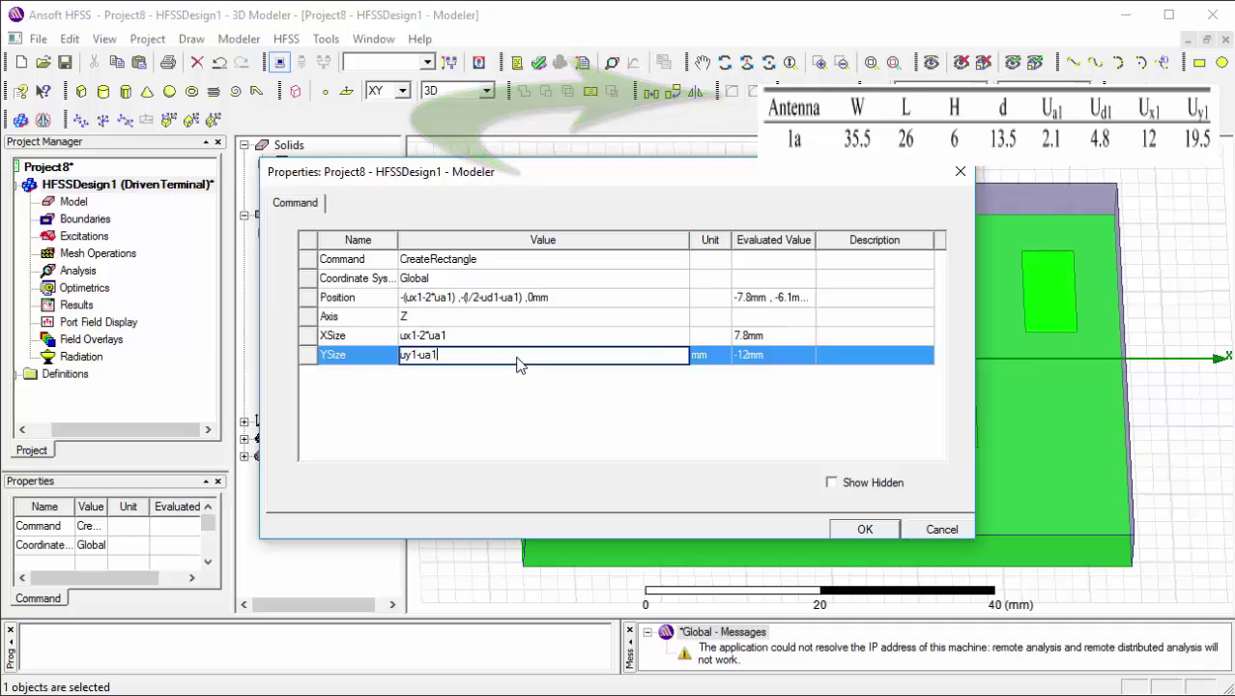
pyautogui.click(855, 531)
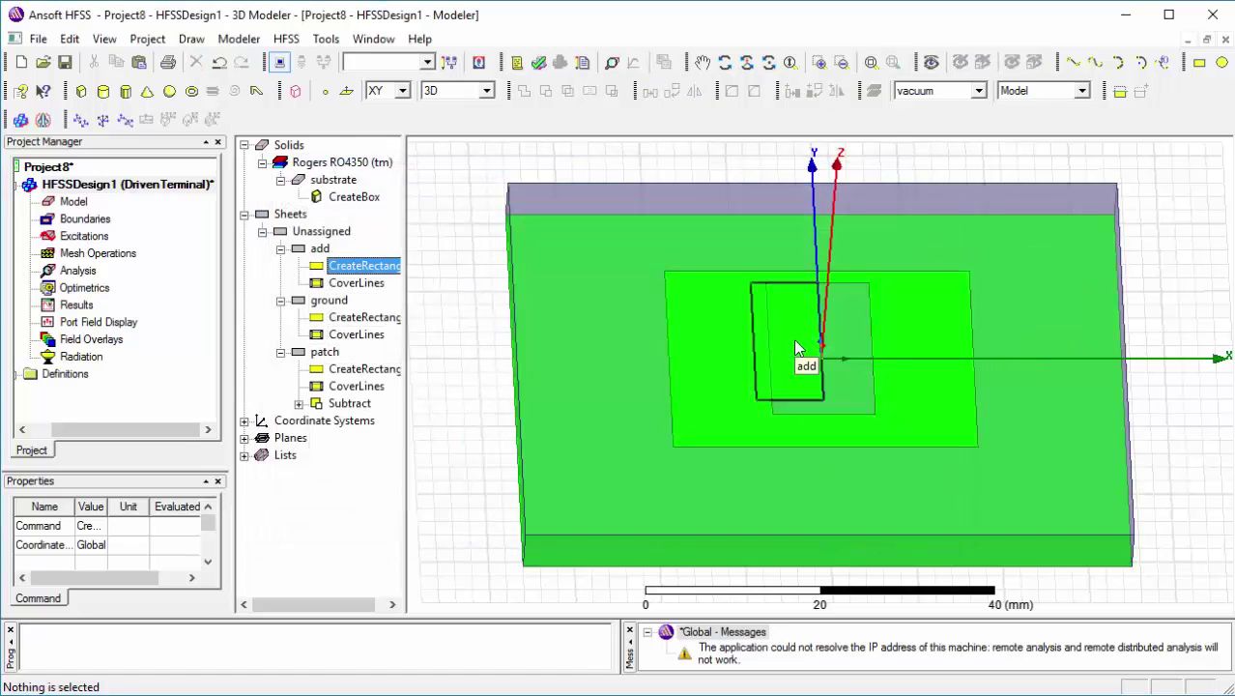
# Change the add rectangle's x position to -(ux1-2*ua1)/2 and apply it
pyautogui.doubleClick(337, 264)
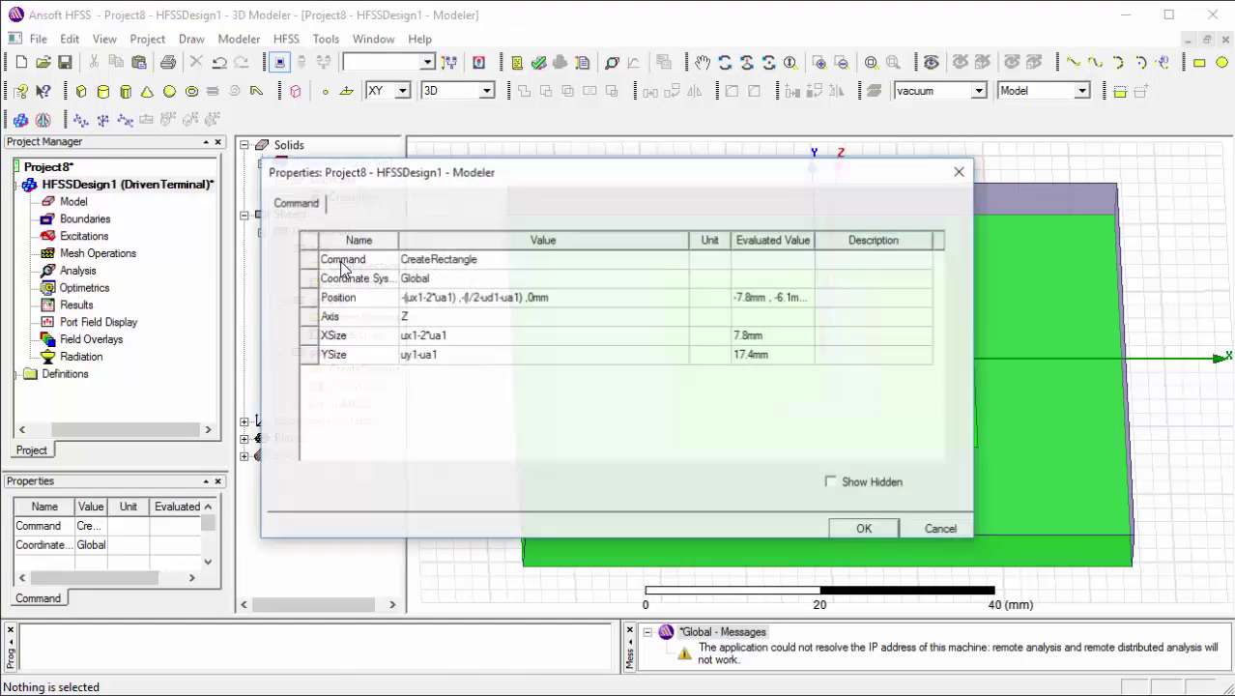
pyautogui.click(458, 300)
pyautogui.click(455, 298)
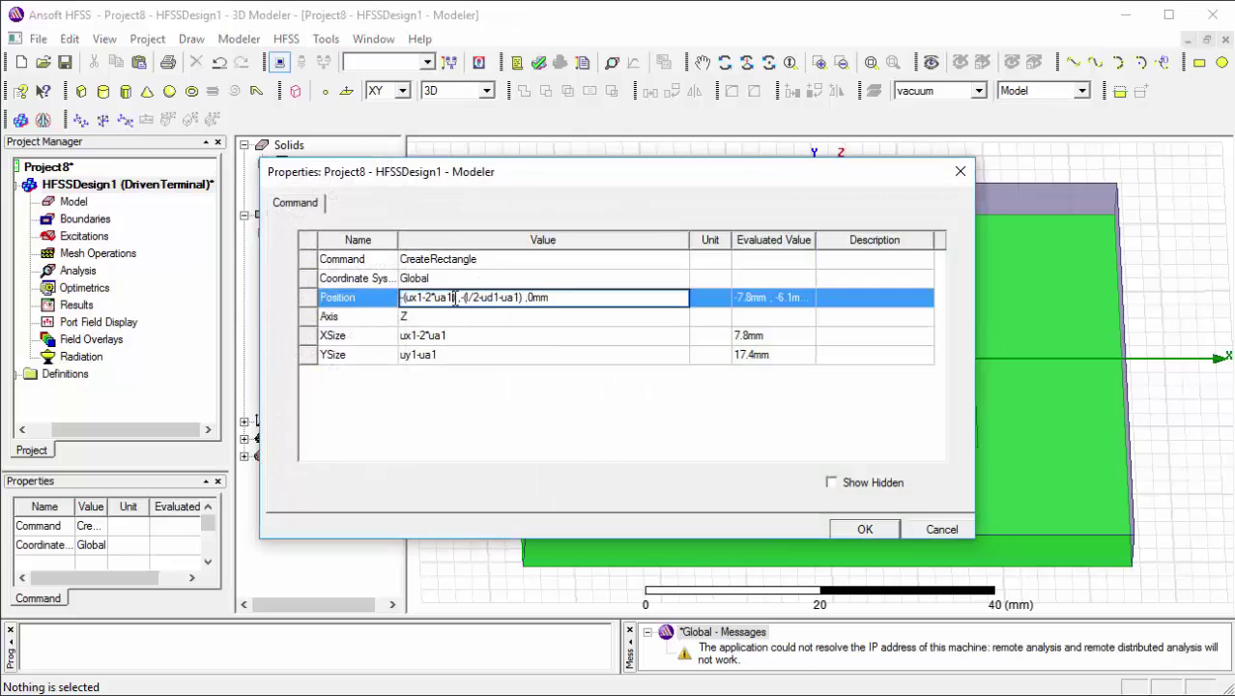
pyautogui.write(')/2')
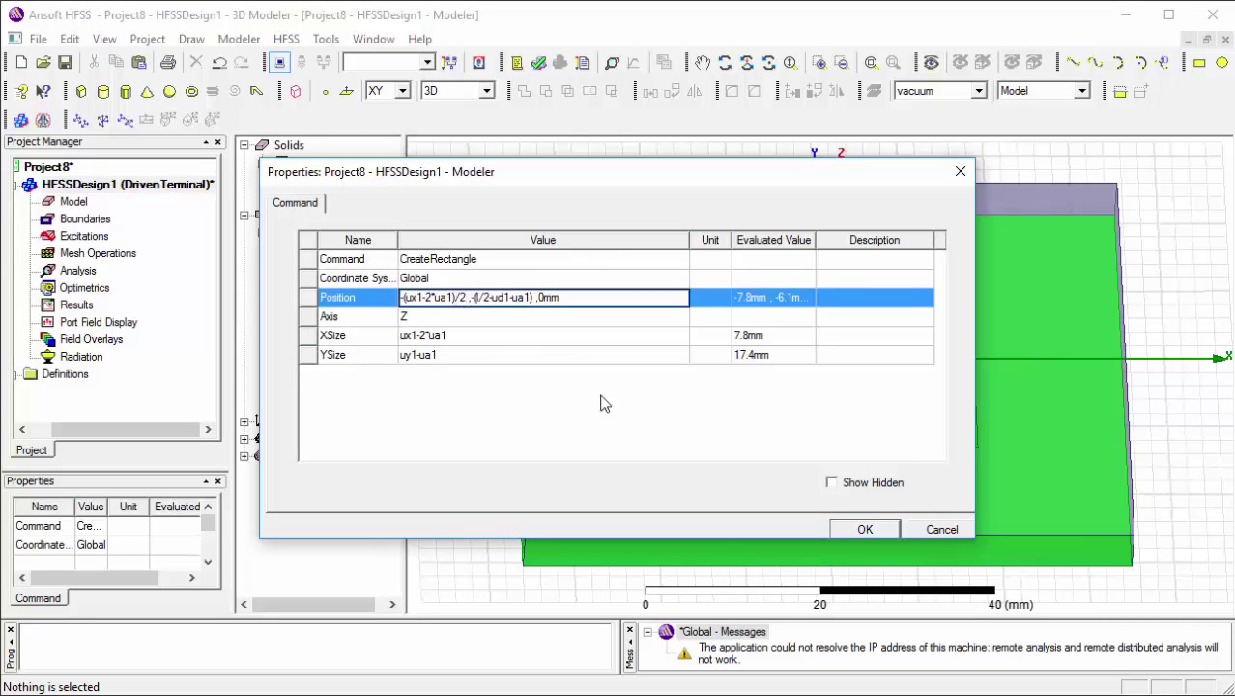
pyautogui.click(863, 528)
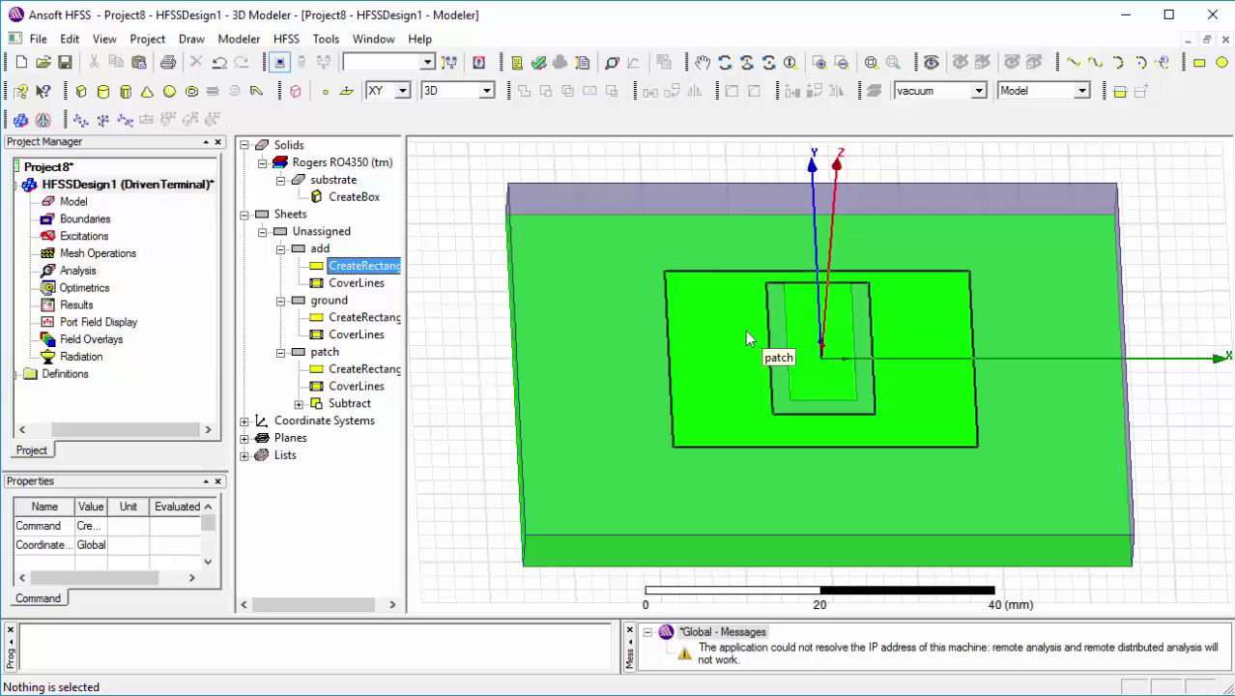
# Unite the patch and add sheets into one patch with a U-shaped slot
pyautogui.click(745, 337)
pyautogui.keyDown('ctrl'); pyautogui.click(815, 342); pyautogui.keyUp('ctrl')
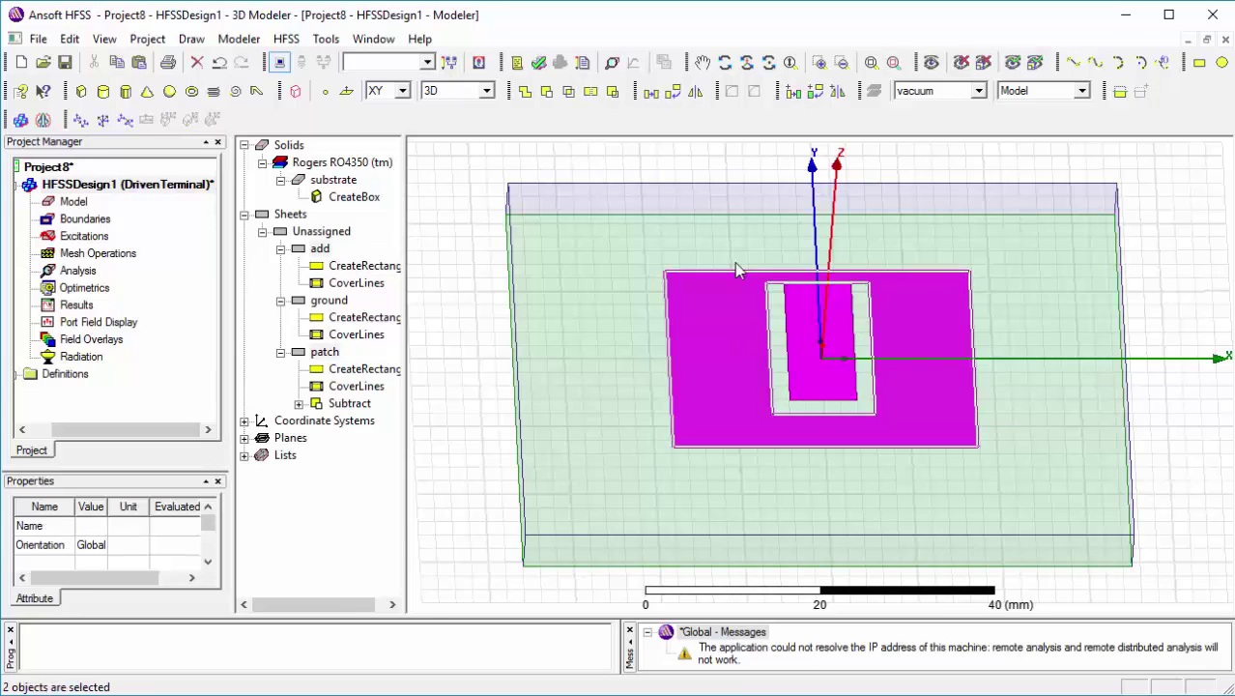
pyautogui.click(524, 91)
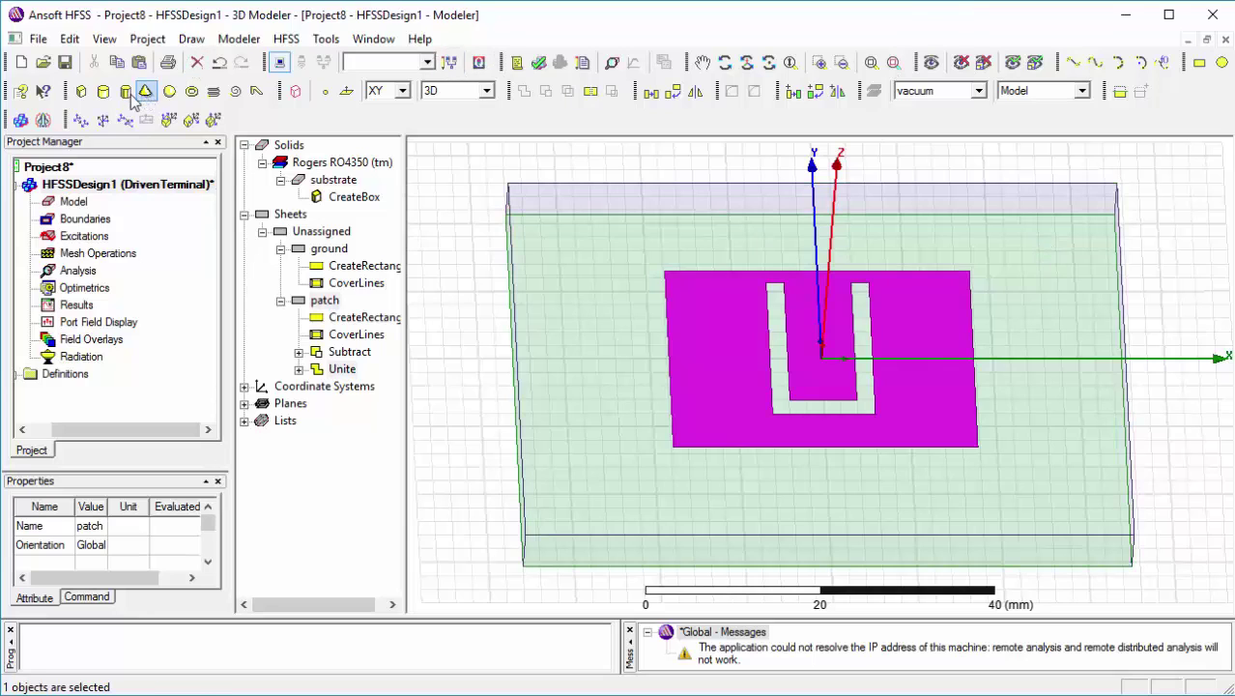
# Switch to the Rotate tool to orbit the view of the U-slotted patch
pyautogui.click(724, 62)
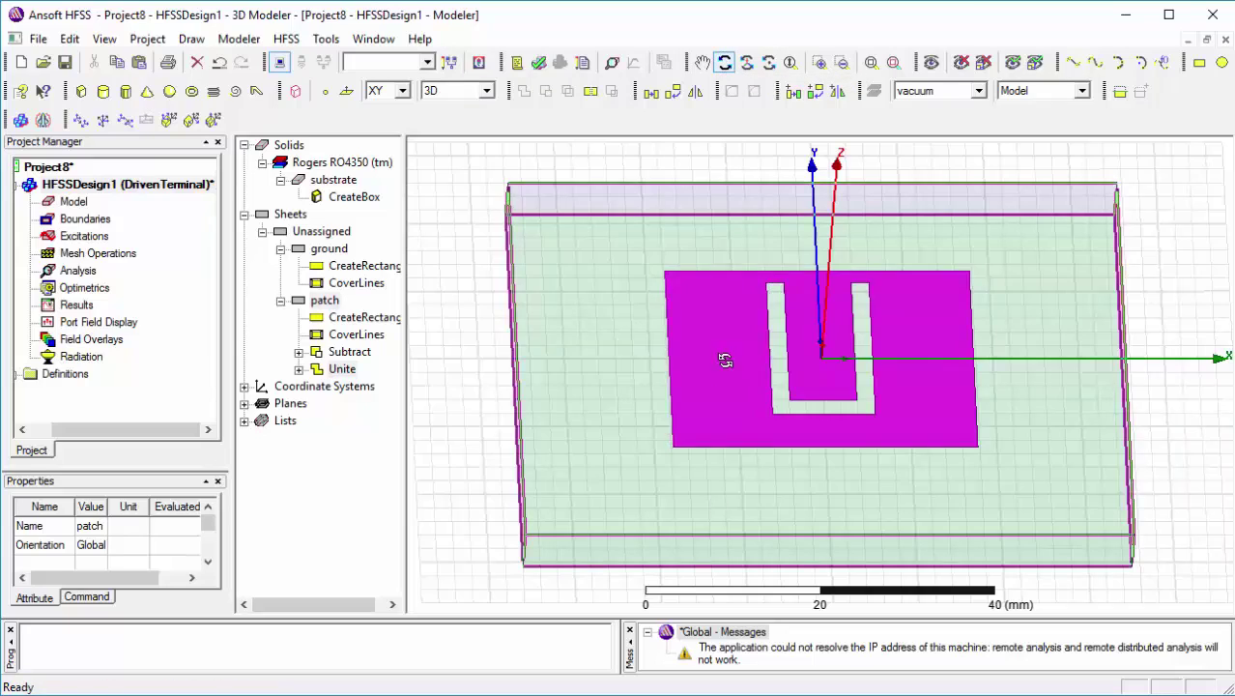